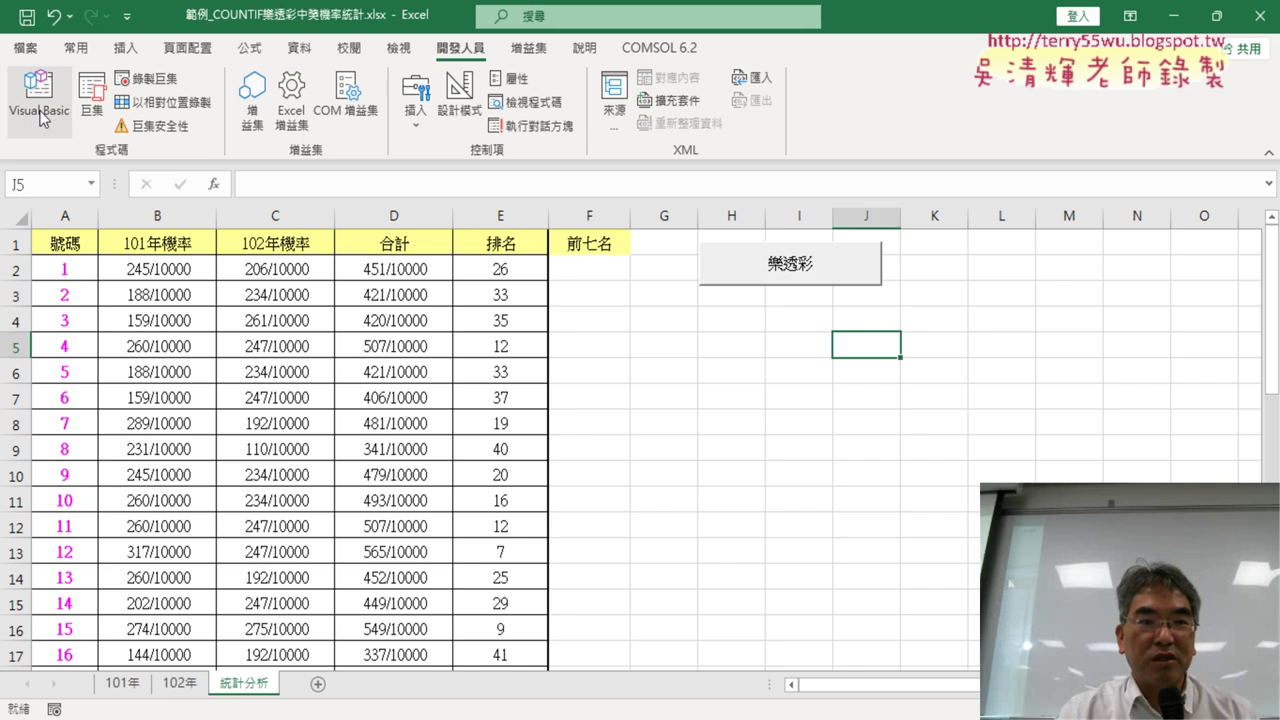
Step: In the VBA editor, copy the Sub 格式化 routine and paste it below 格式化清除
click(38, 112)
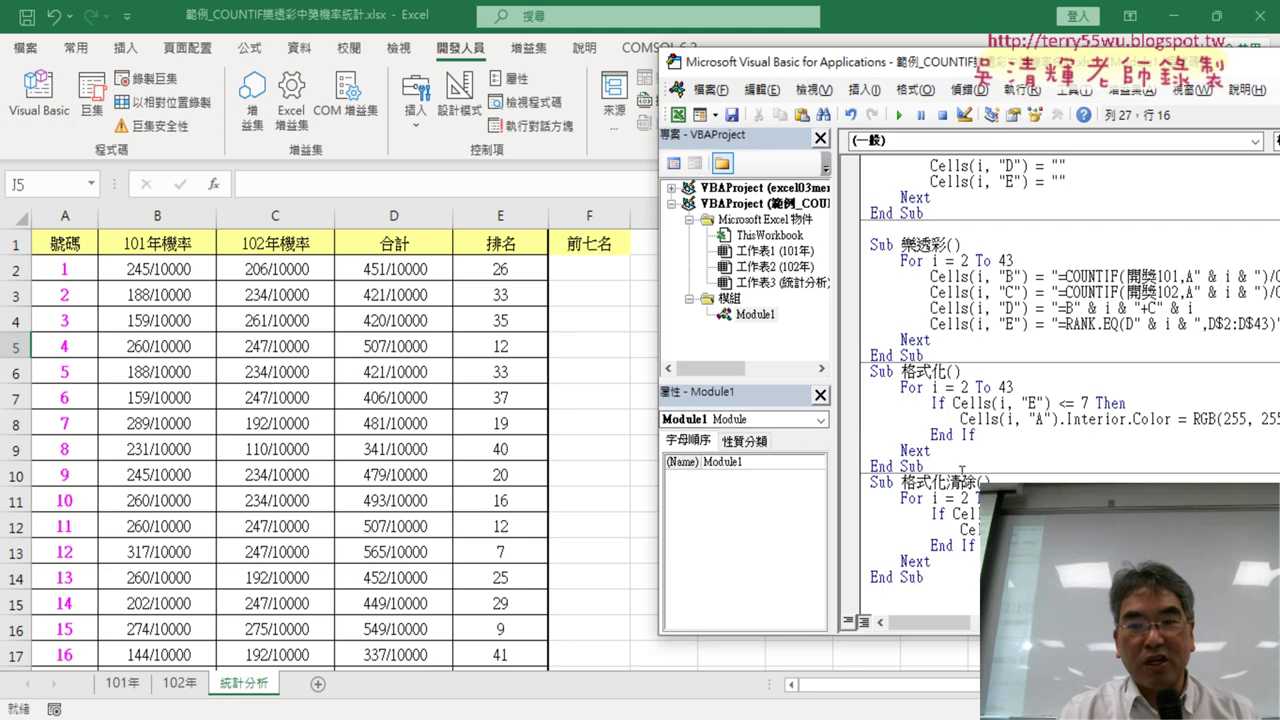
drag(872, 370, 926, 466)
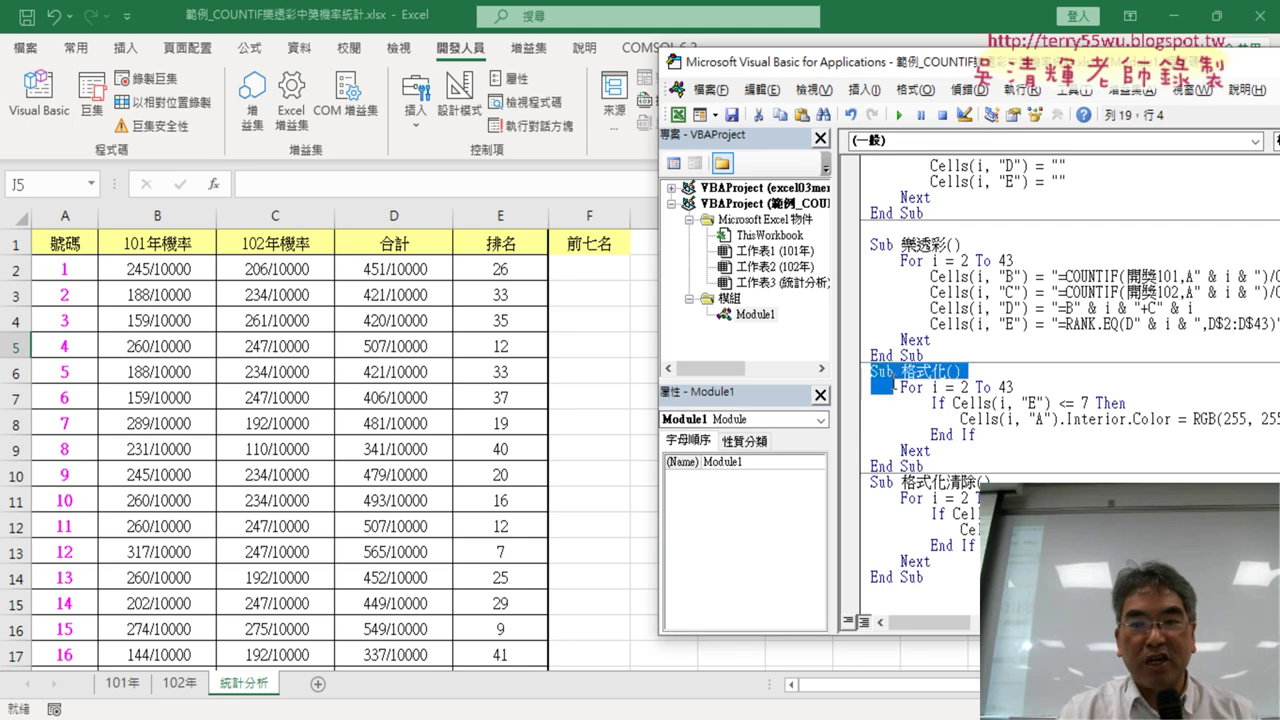
right_click(946, 427)
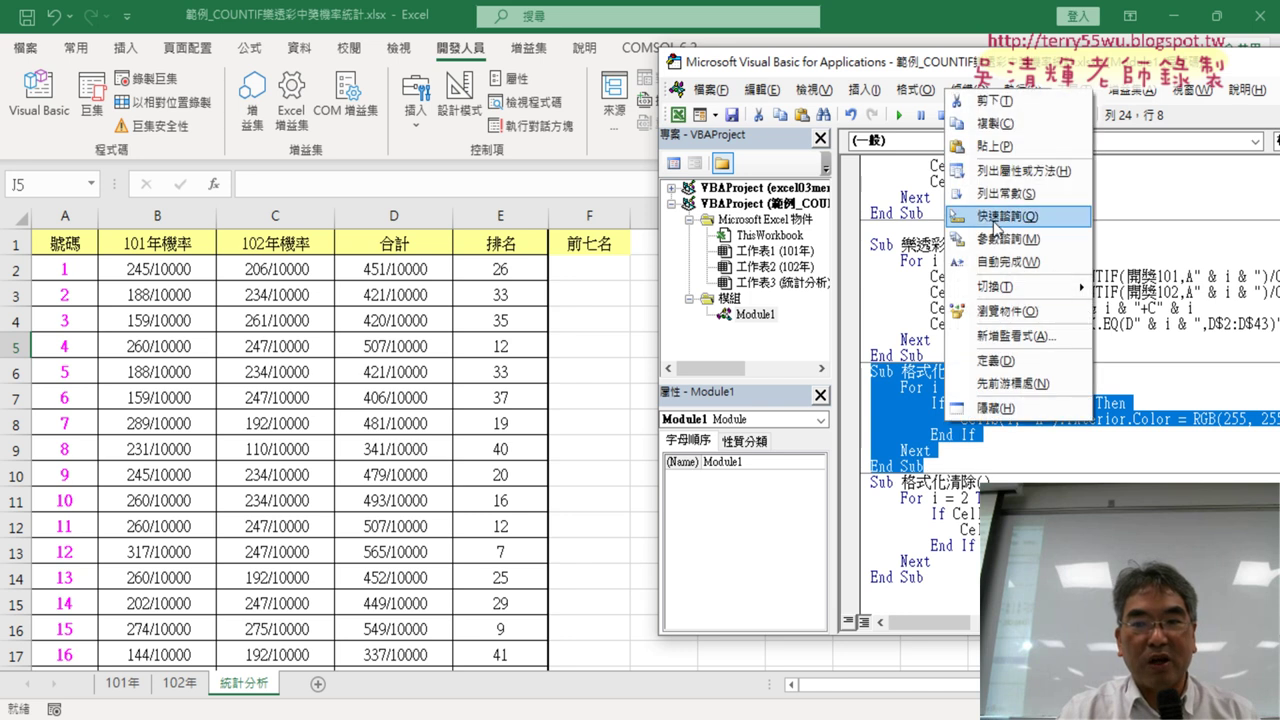
click(990, 123)
click(915, 599)
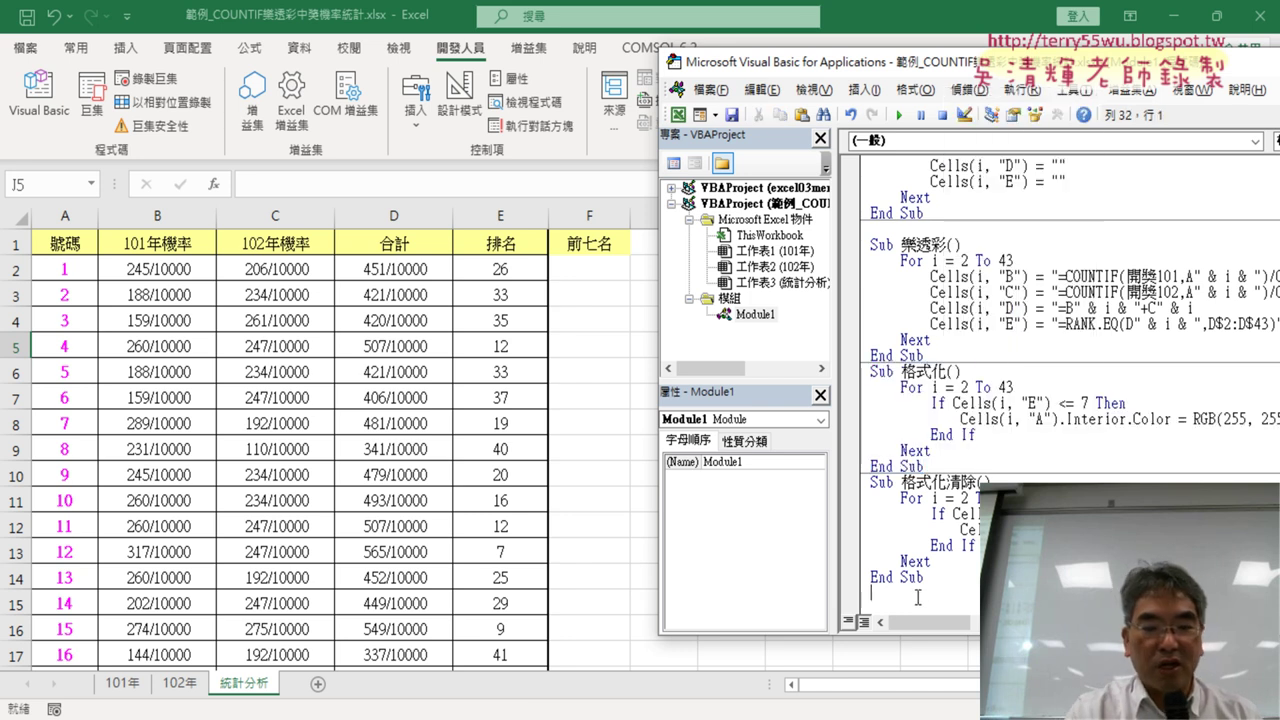
key(ctrl+v)
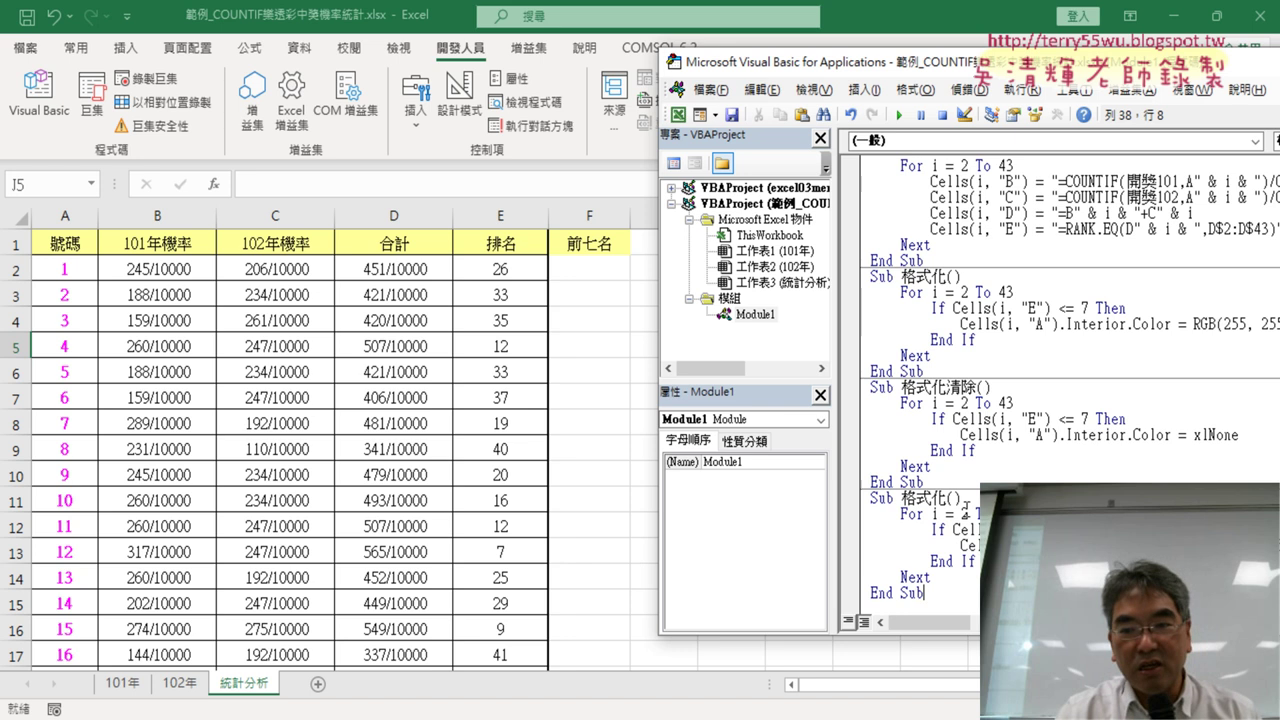
Step: Rename the pasted routine to 前七名, using the heading text copied from cell F1
drag(946, 497, 902, 497)
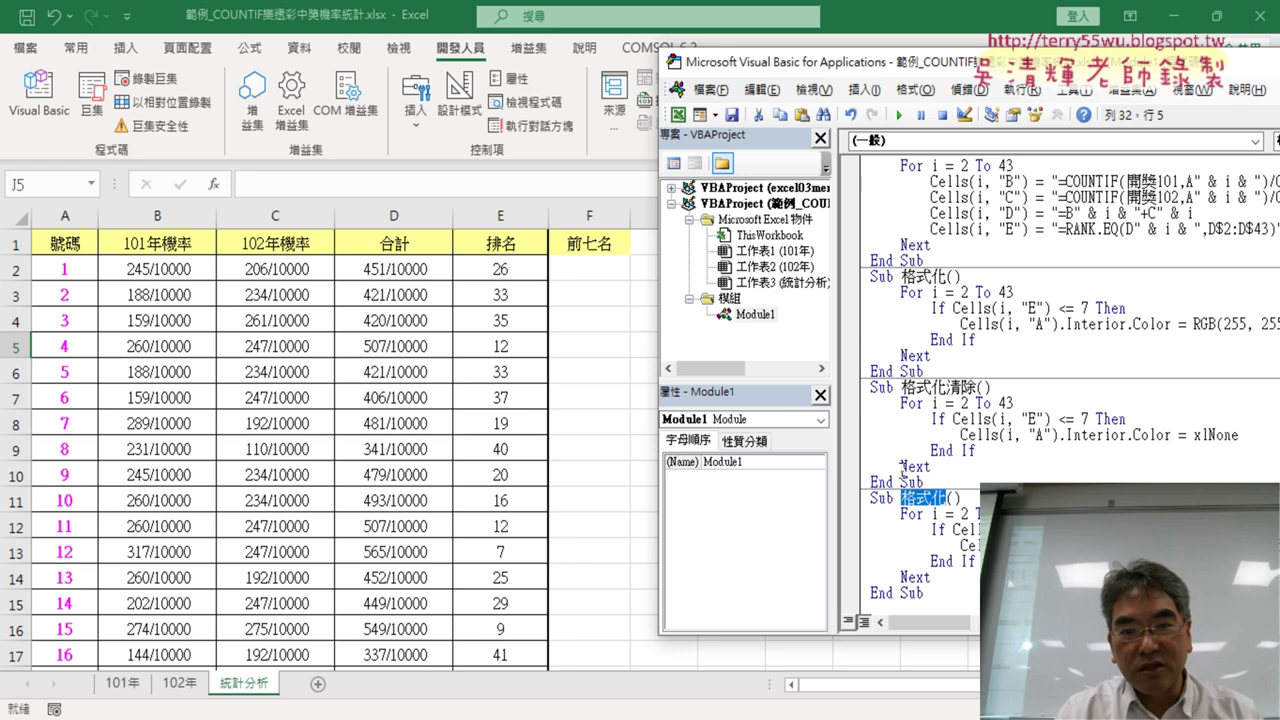
click(594, 241)
double_click(266, 185)
key(ctrl+c)
right_click(266, 185)
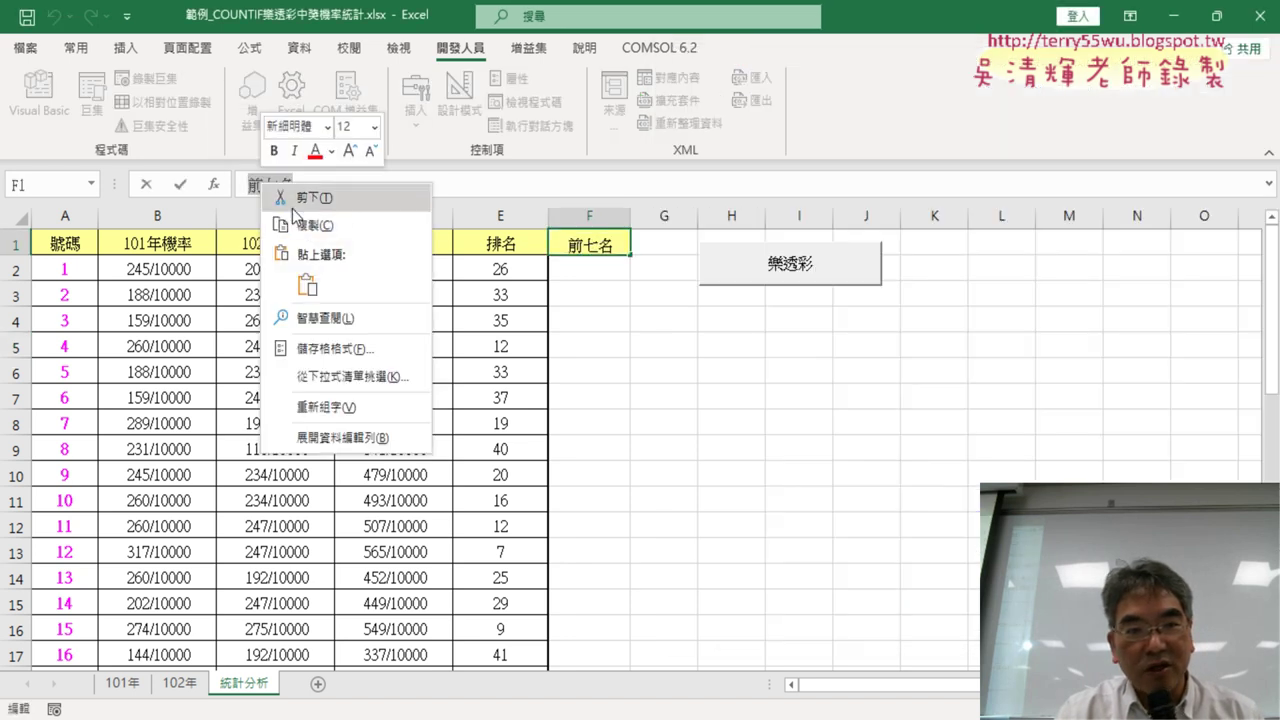
key(Escape)
click(146, 184)
click(38, 95)
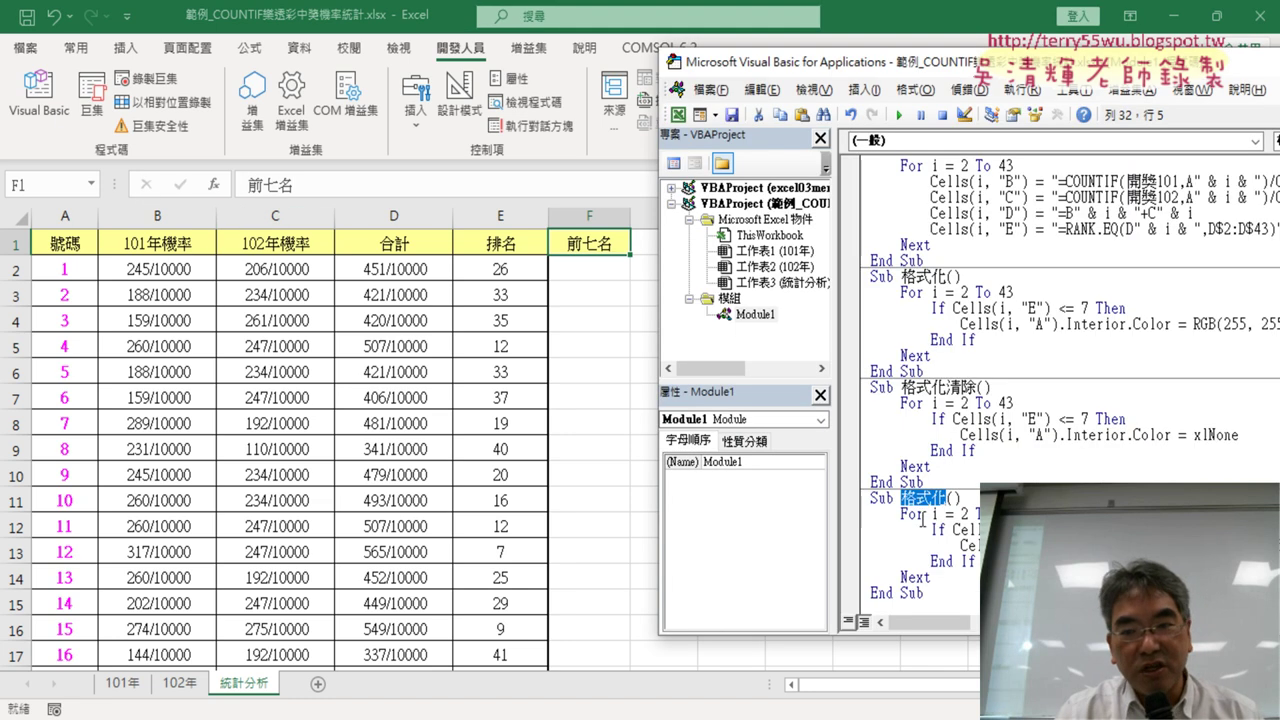
key(ctrl+v)
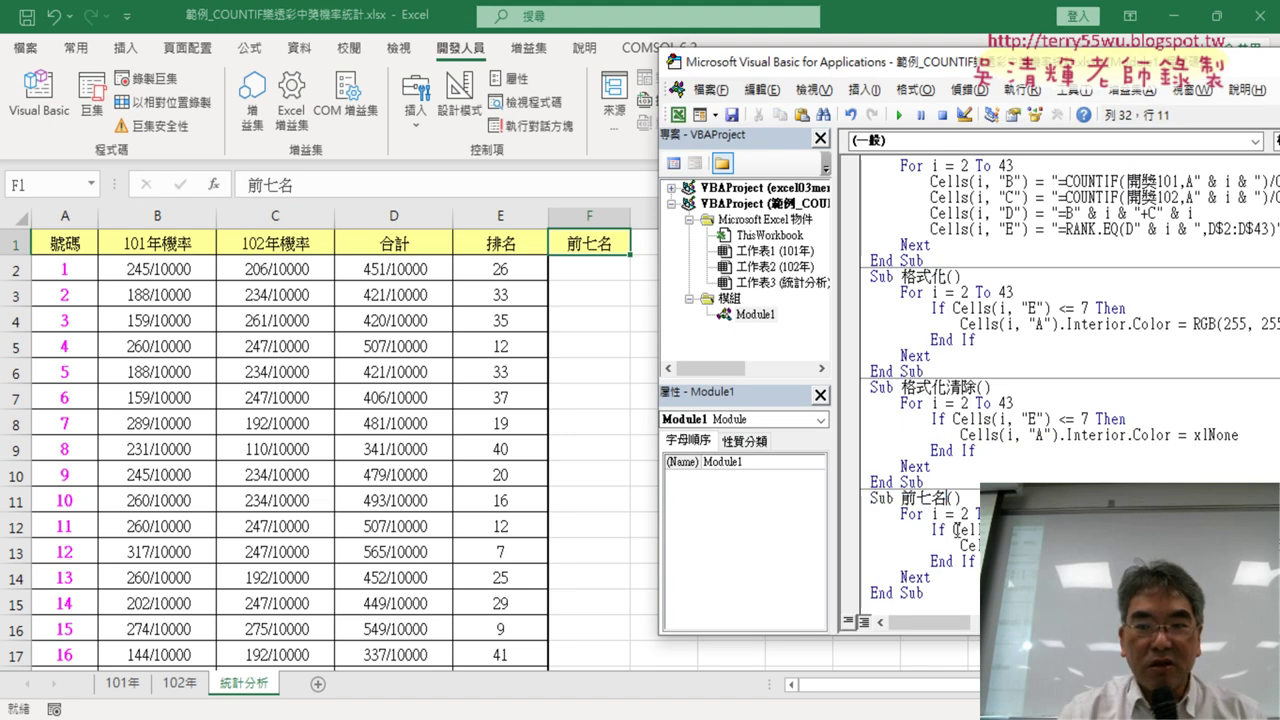
Step: Select the Cells statement inside the If block of Sub 前七名
mouse_move(962, 72)
mouse_down()
mouse_move(957, 45)
mouse_move(945, 47)
mouse_up()
scroll(1015, 460, down, 1)
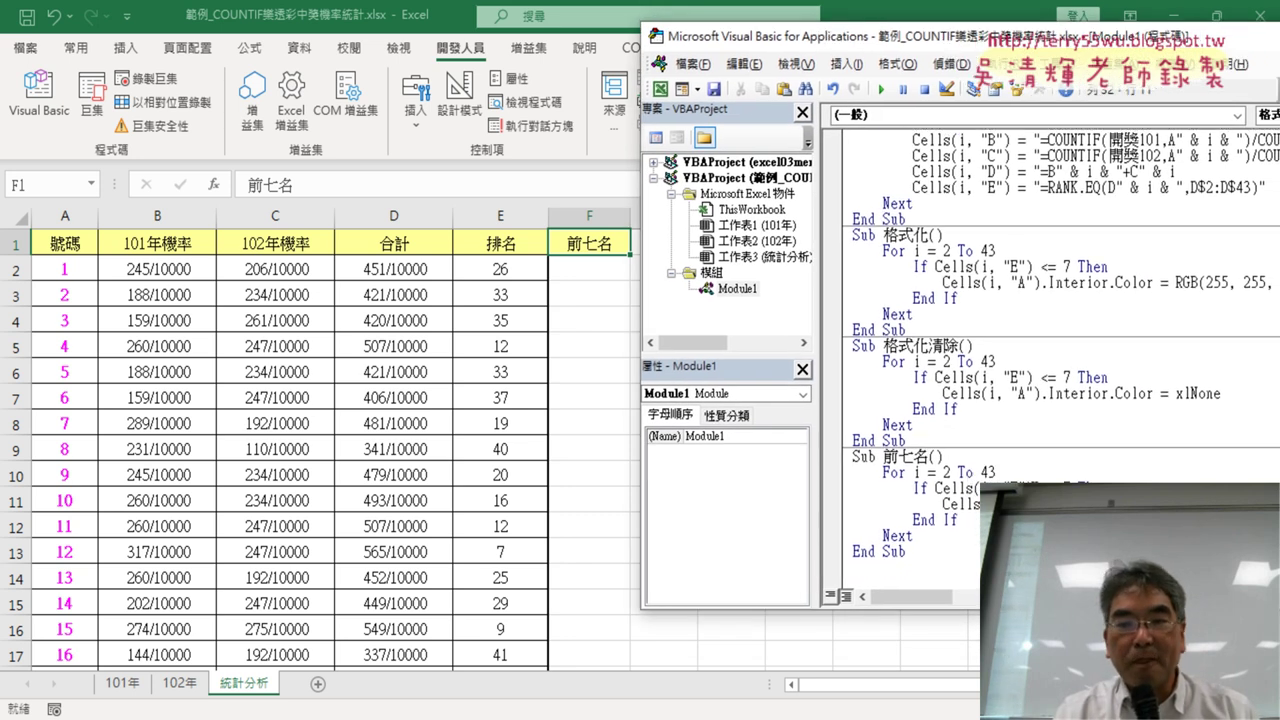
drag(942, 505, 980, 505)
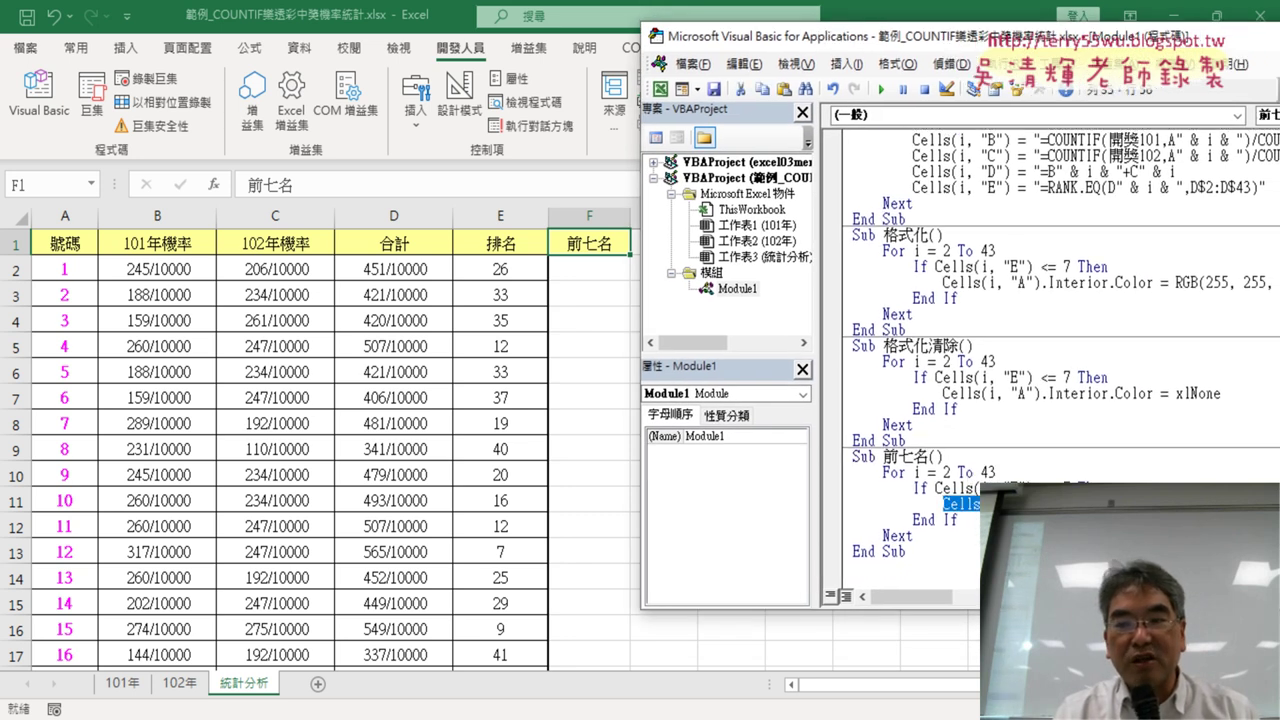
drag(1045, 37, 1001, 39)
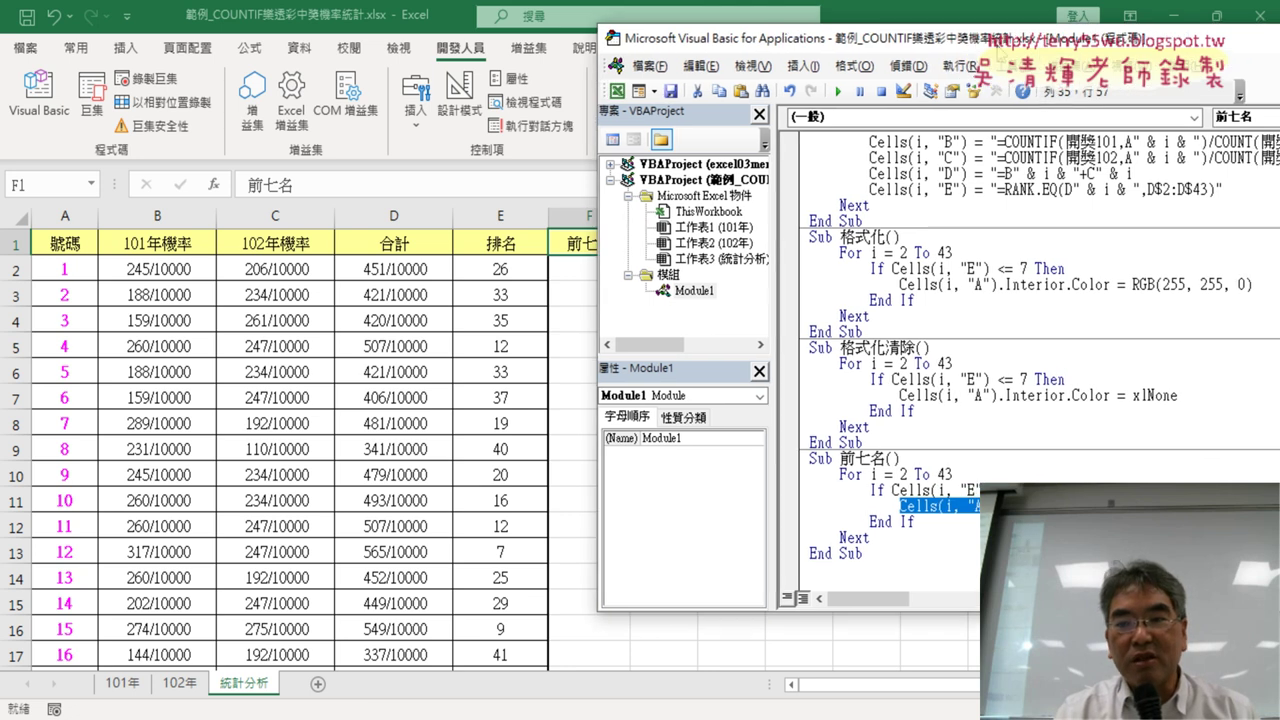
drag(980, 505, 903, 507)
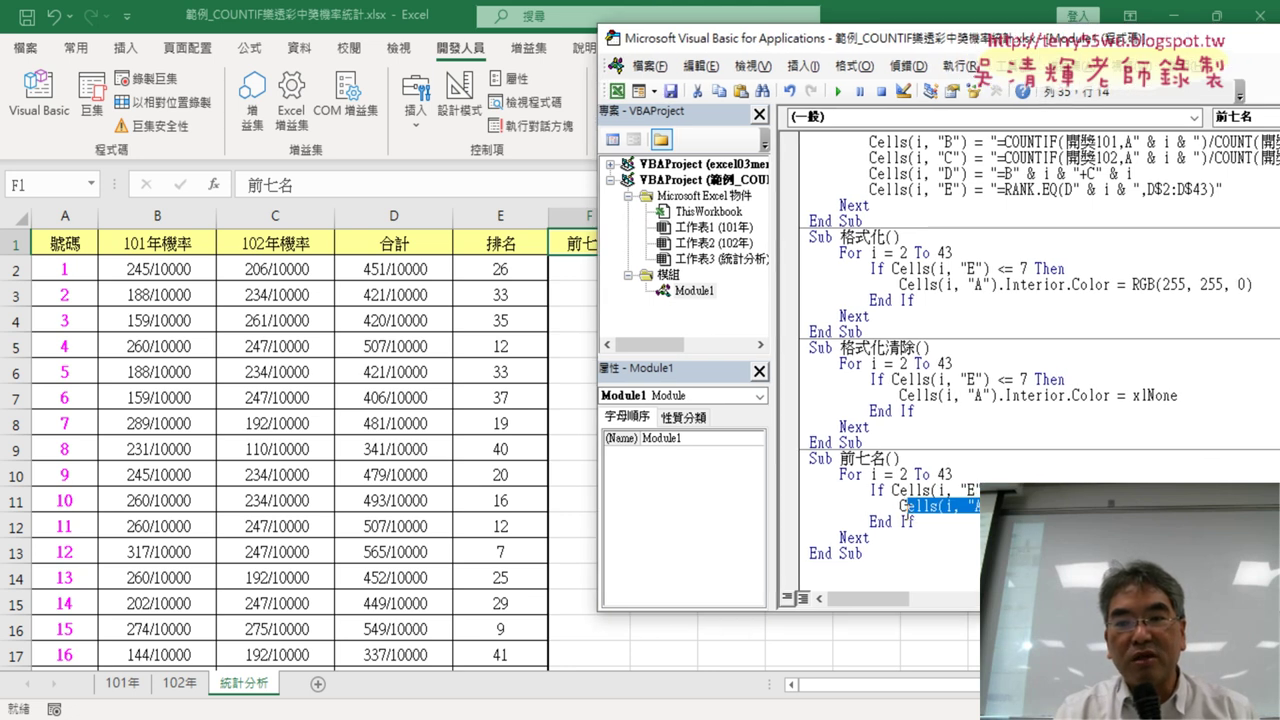
click(914, 521)
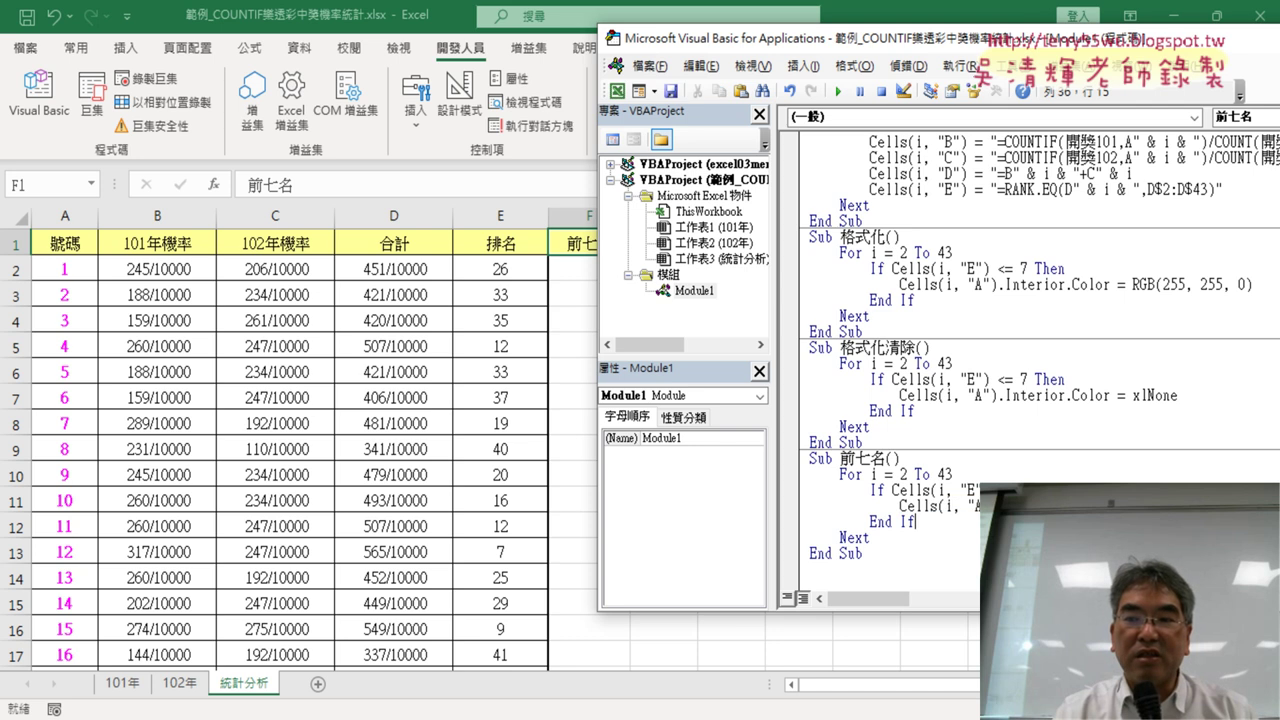
Step: Rework the Cells statement in Sub 前七名's If block and narrow the code window
click(1037, 505)
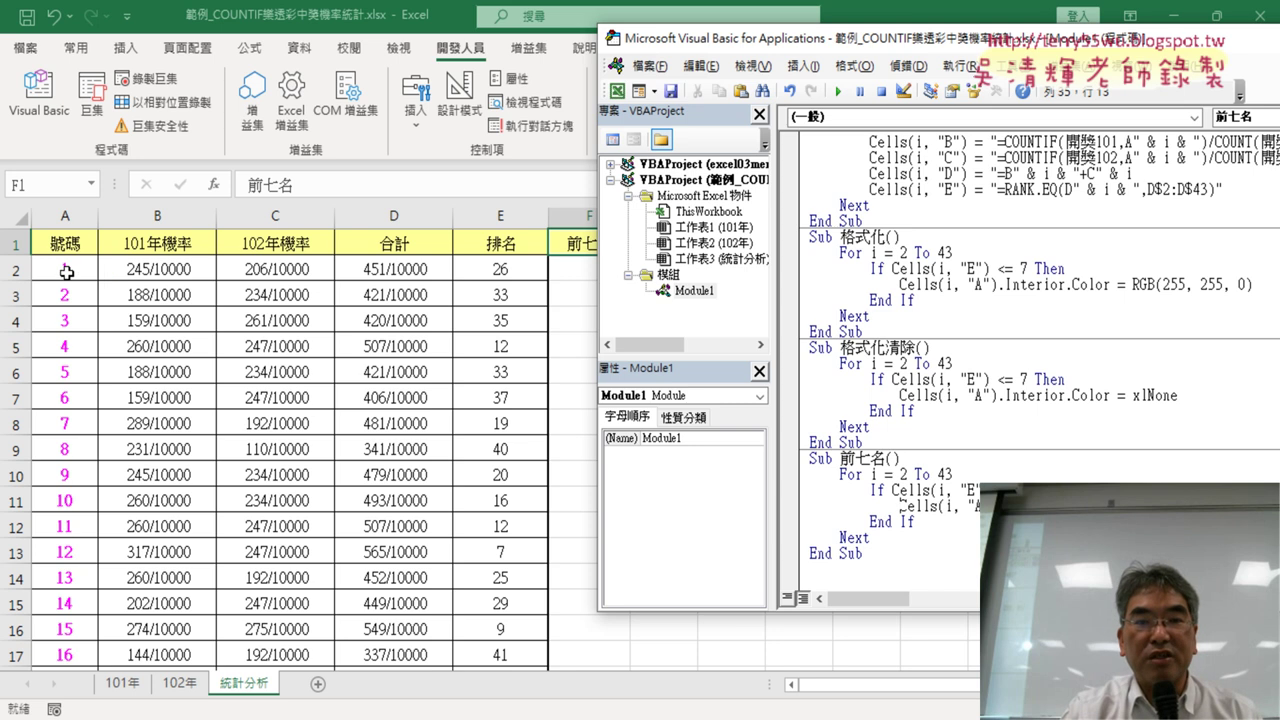
drag(597, 249, 638, 249)
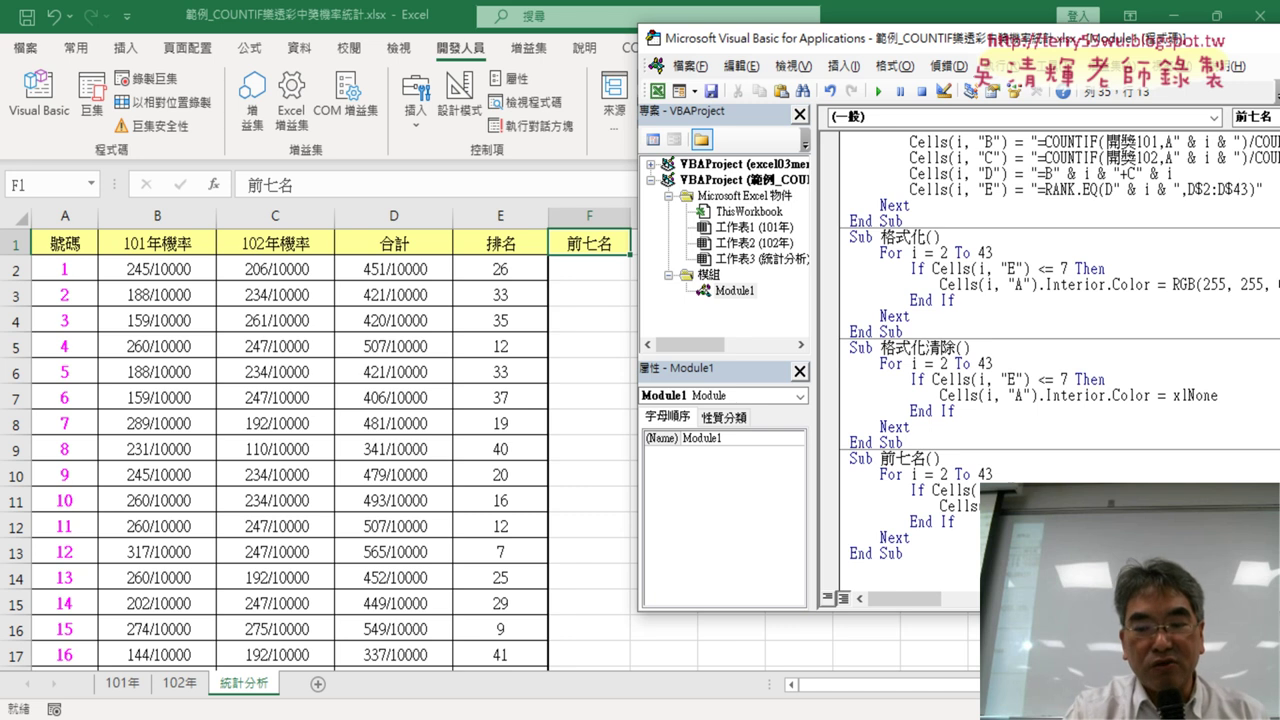
text(=)
key(Left)
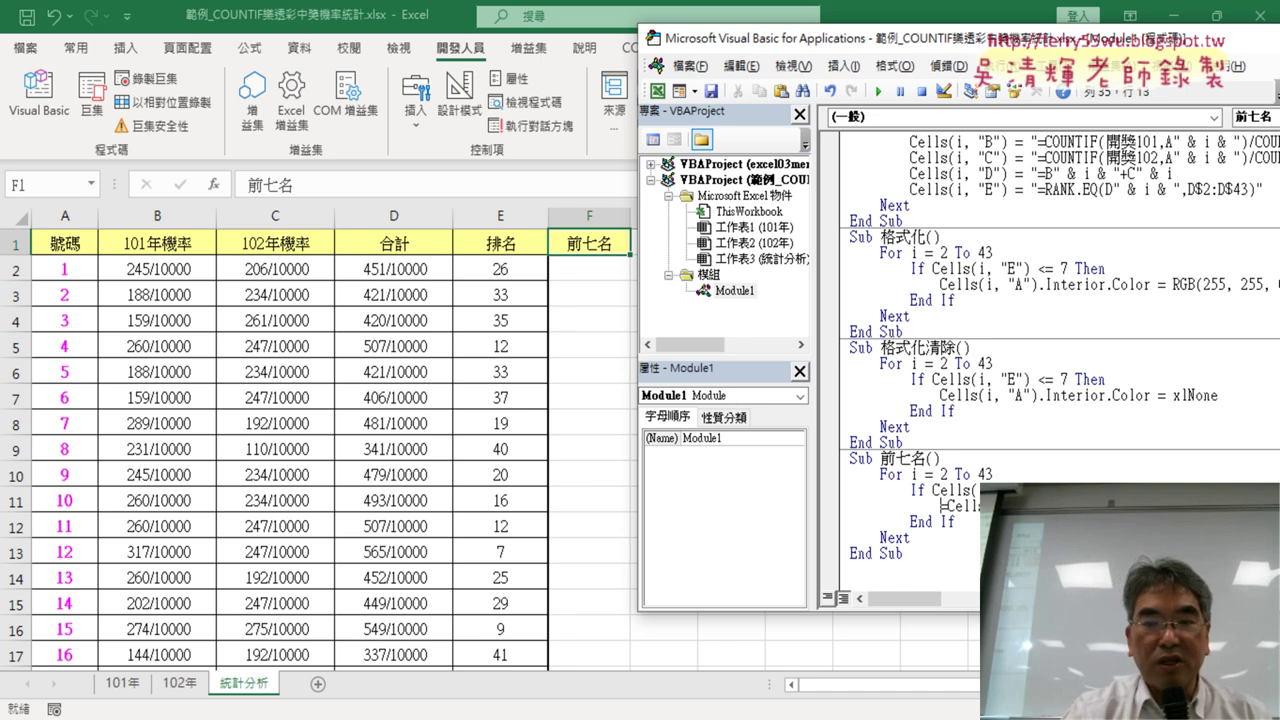
drag(982, 505, 948, 505)
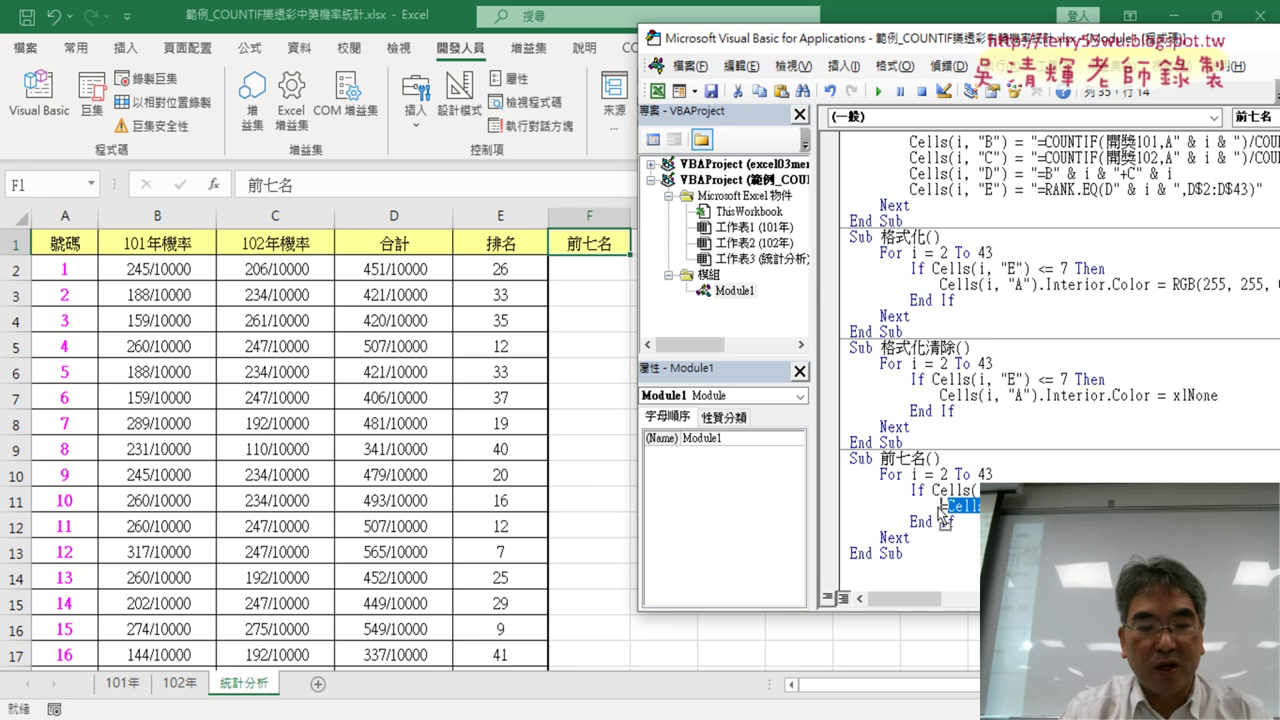
key(ctrl+z)
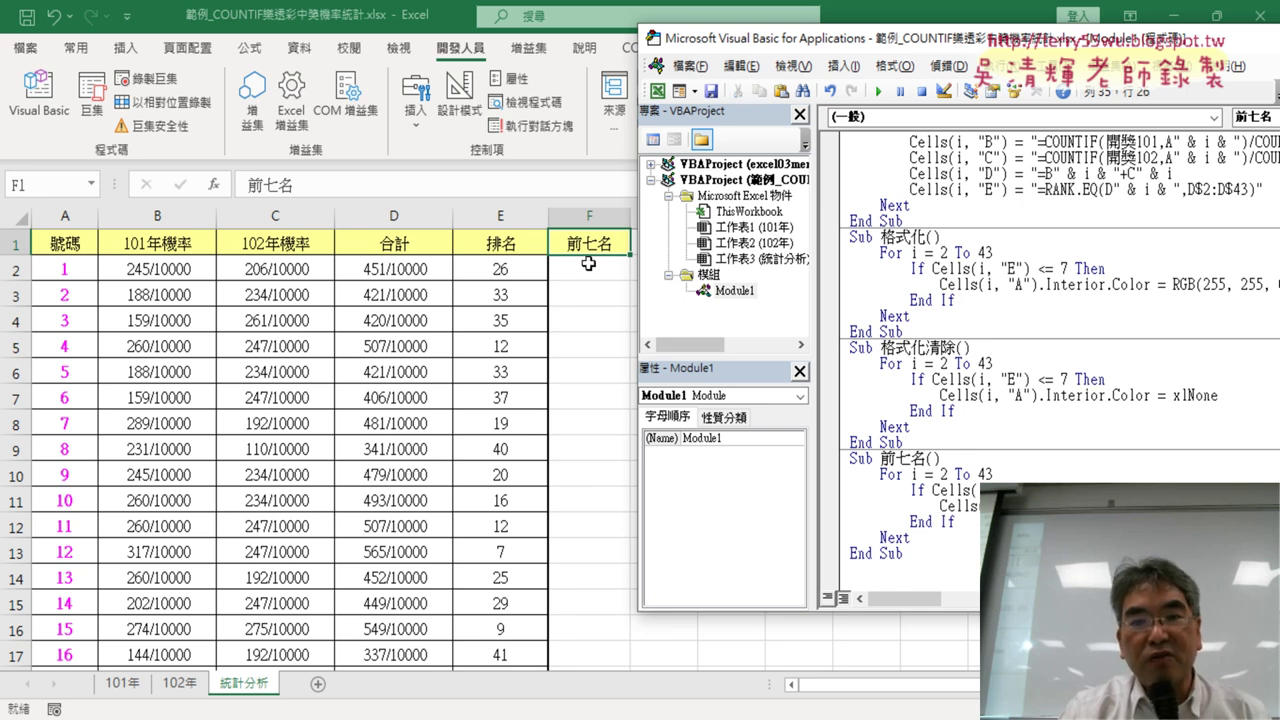
key(shift+Left)
key(shift+Left)
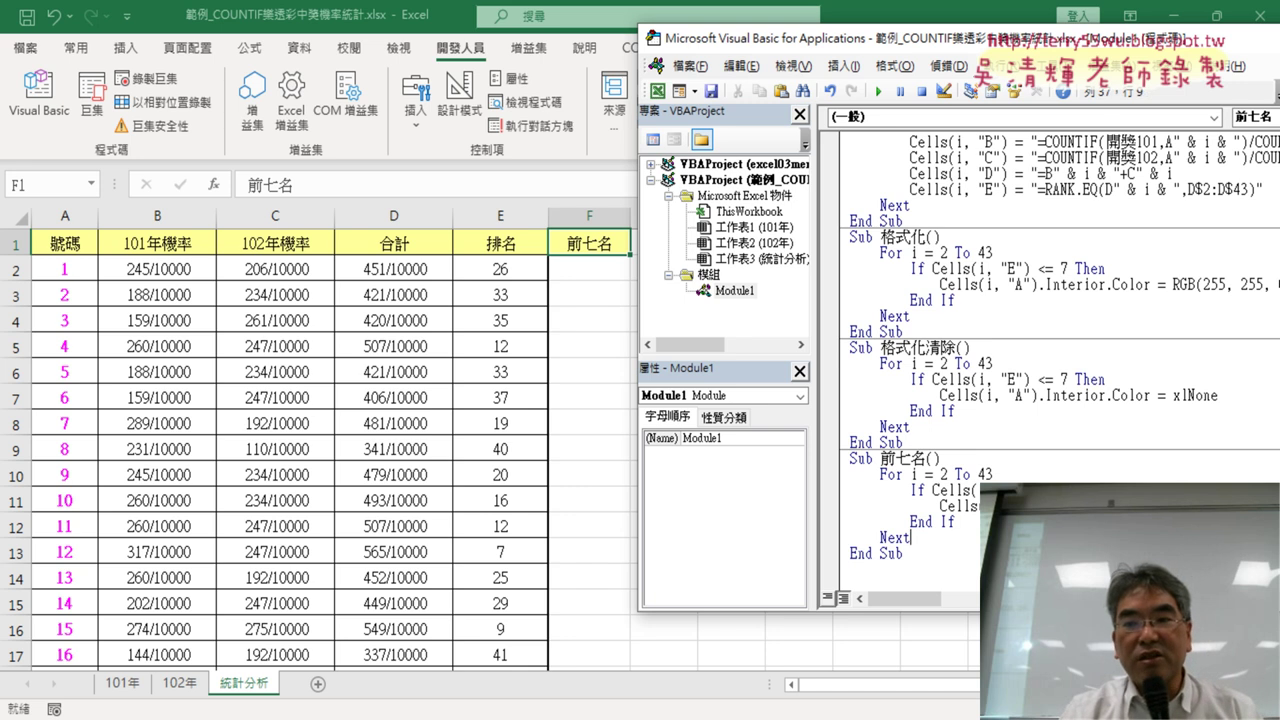
double_click(1136, 506)
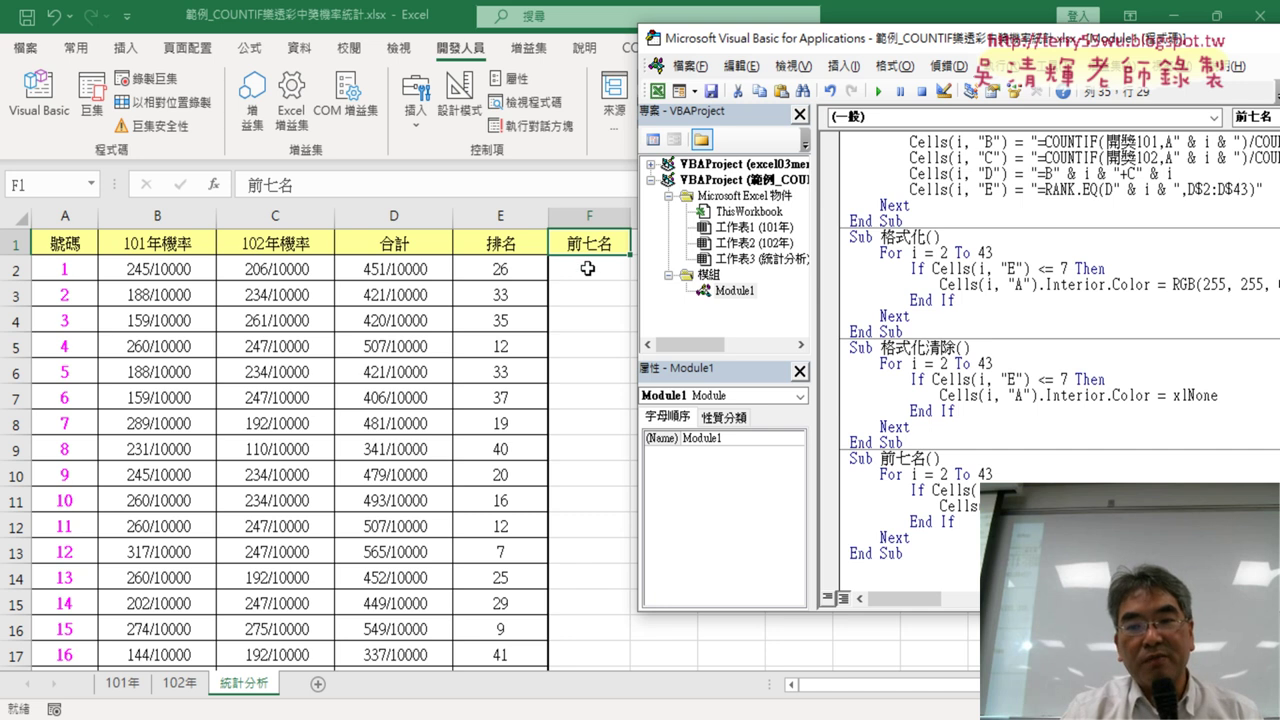
click(508, 605)
scroll(506, 509, down, 1)
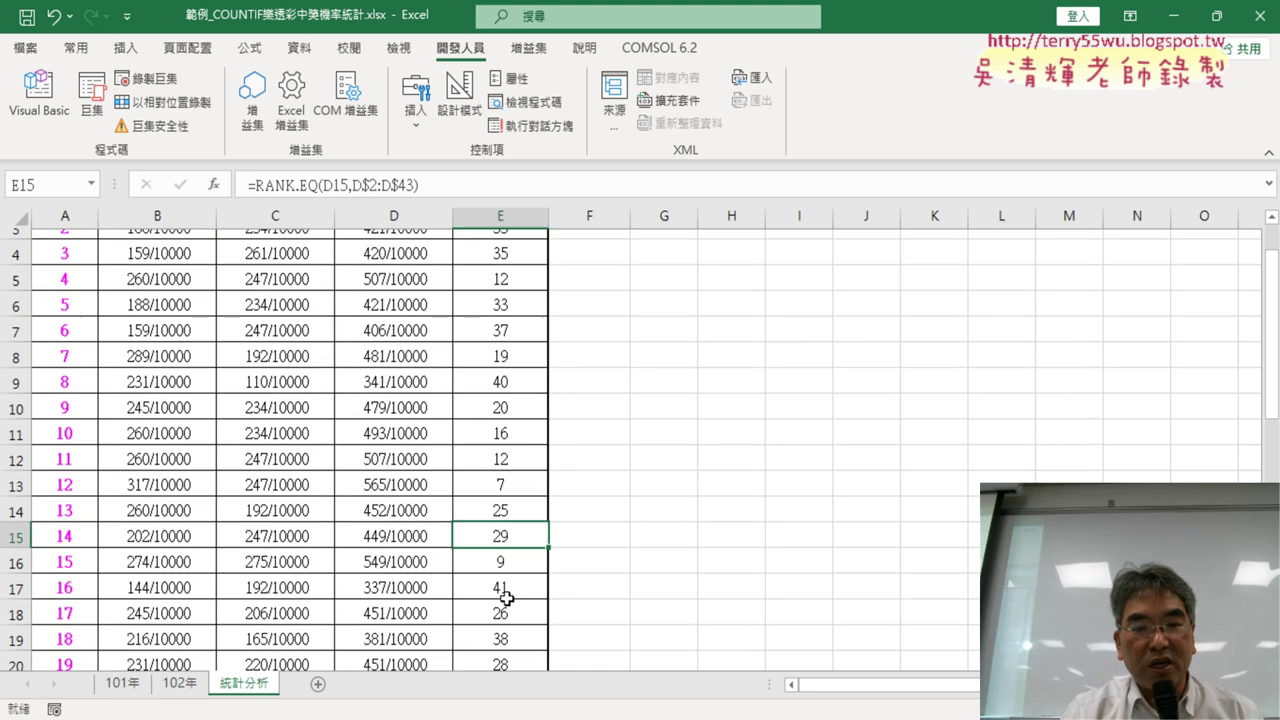
scroll(560, 585, down, 1)
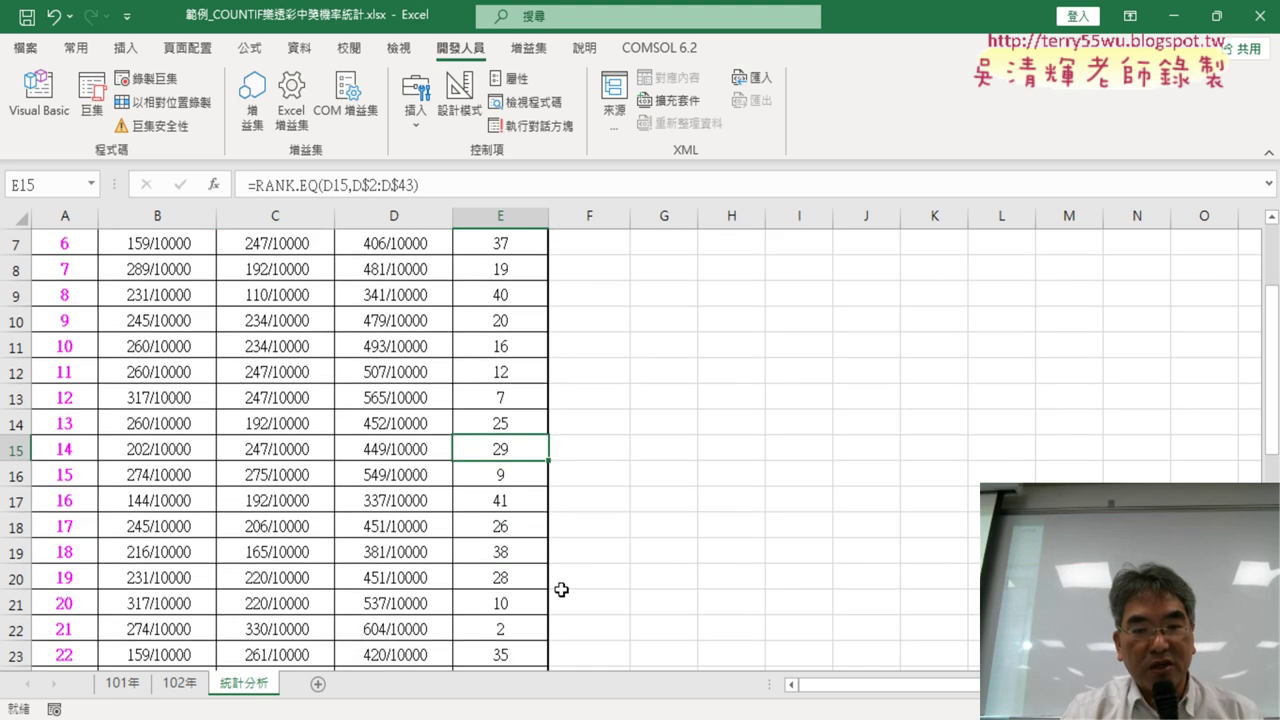
click(498, 628)
click(78, 632)
scroll(77, 634, up, 2)
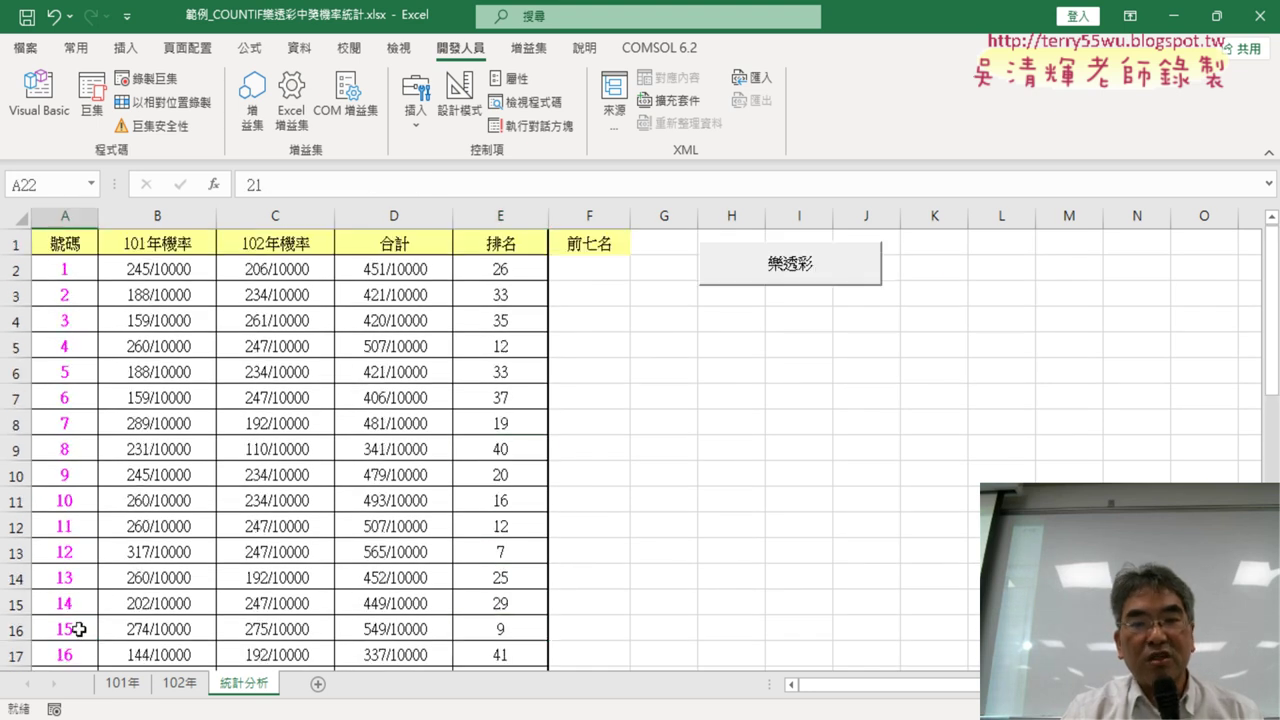
click(606, 268)
click(38, 95)
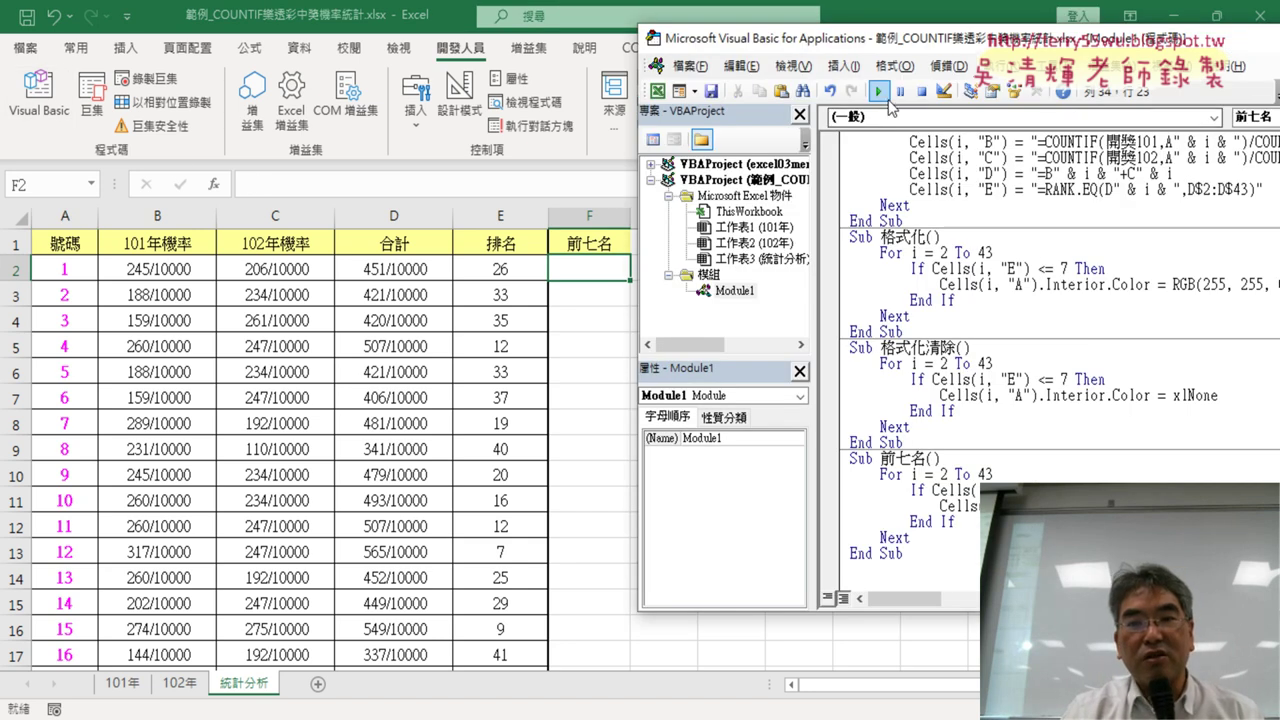
click(878, 91)
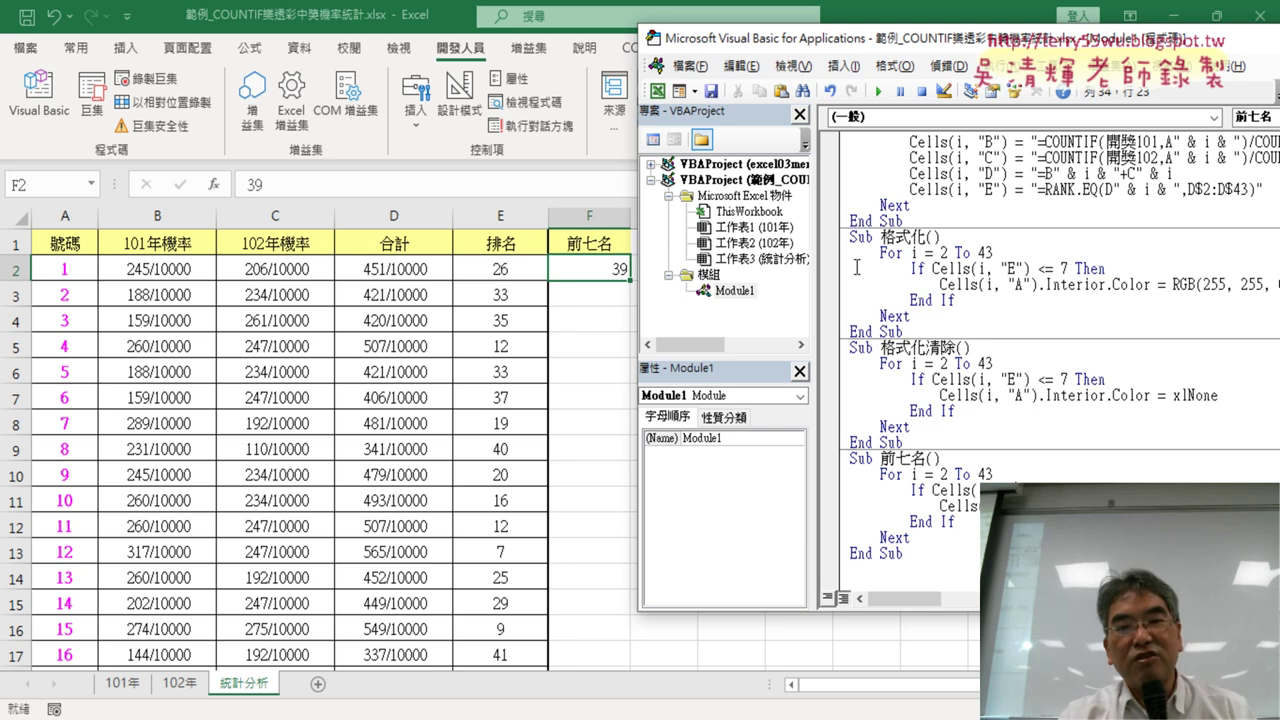
scroll(517, 395, down, 3)
scroll(517, 395, down, 2)
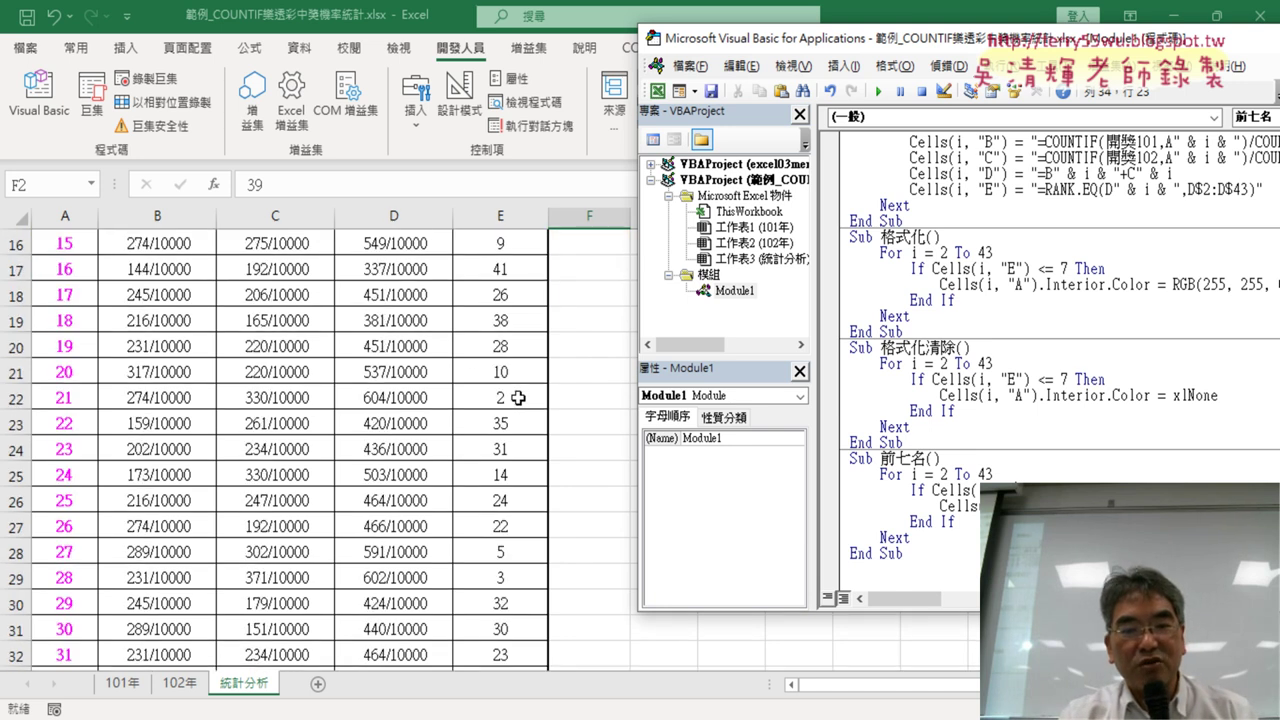
scroll(517, 395, down, 3)
scroll(517, 395, down, 1)
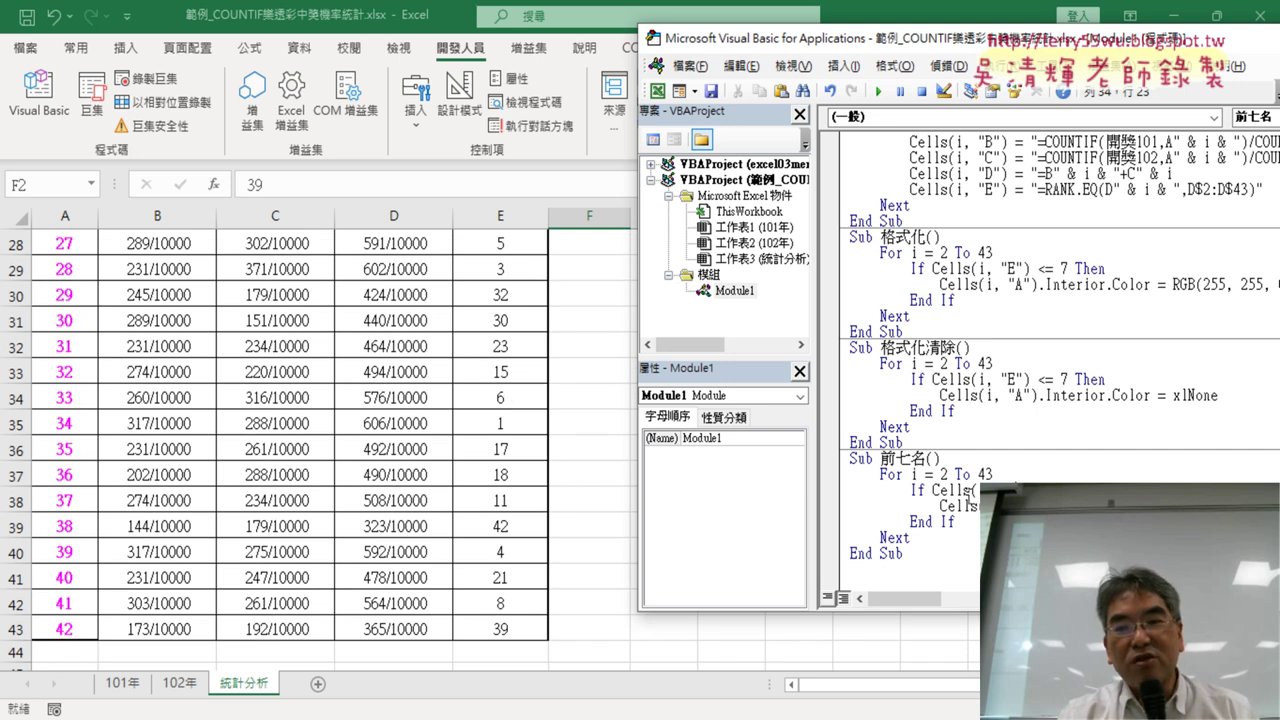
scroll(531, 434, up, 7)
scroll(535, 420, up, 2)
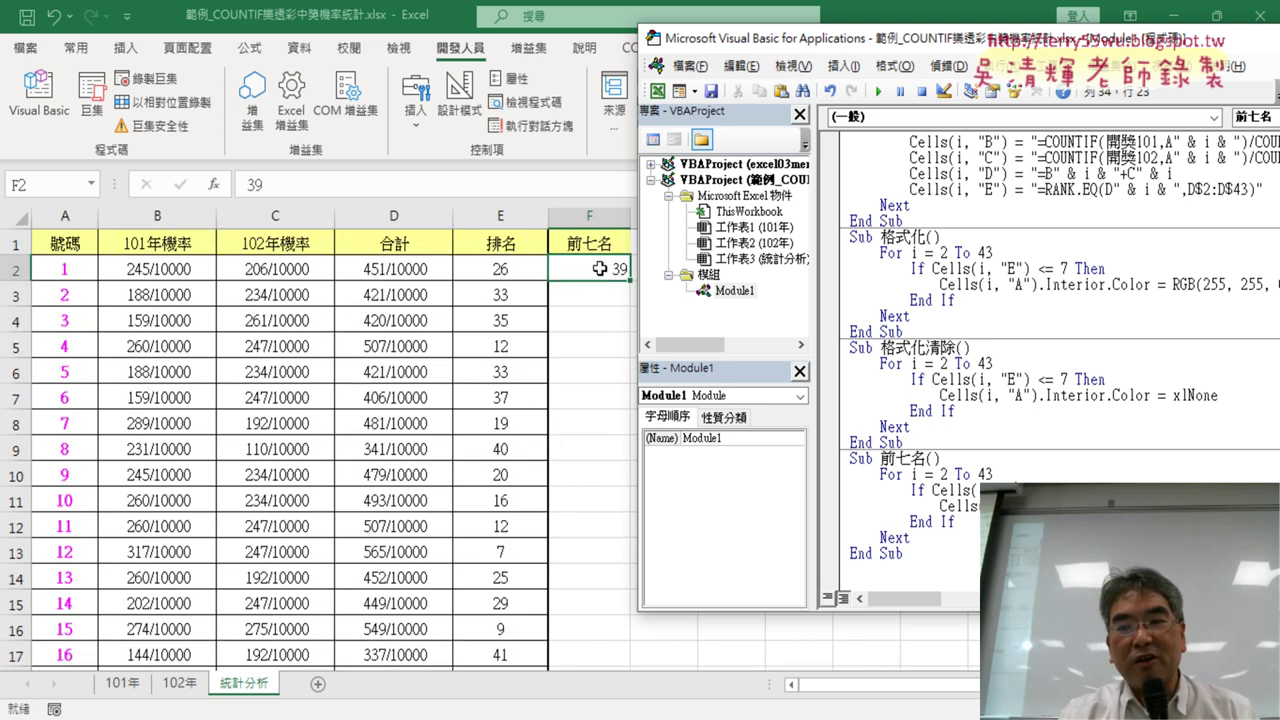
key(shift+Left)
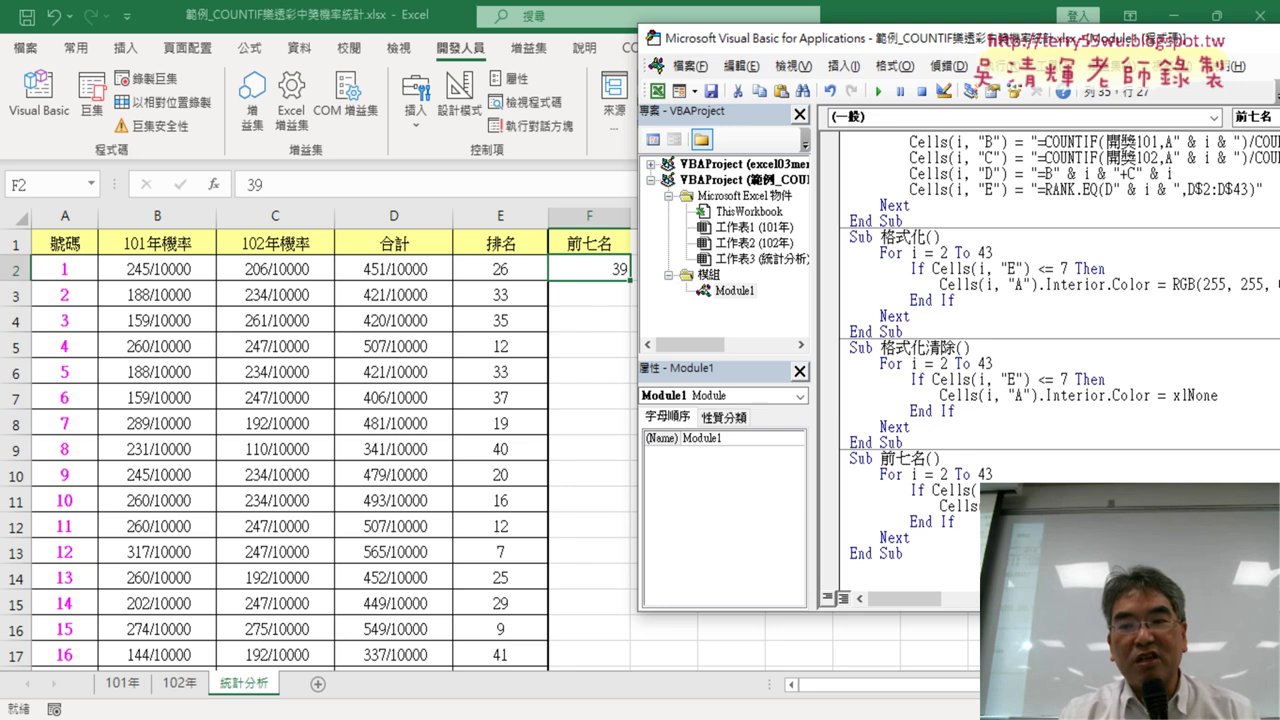
key(shift+Left)
key(shift+Left)
key(shift+Left)
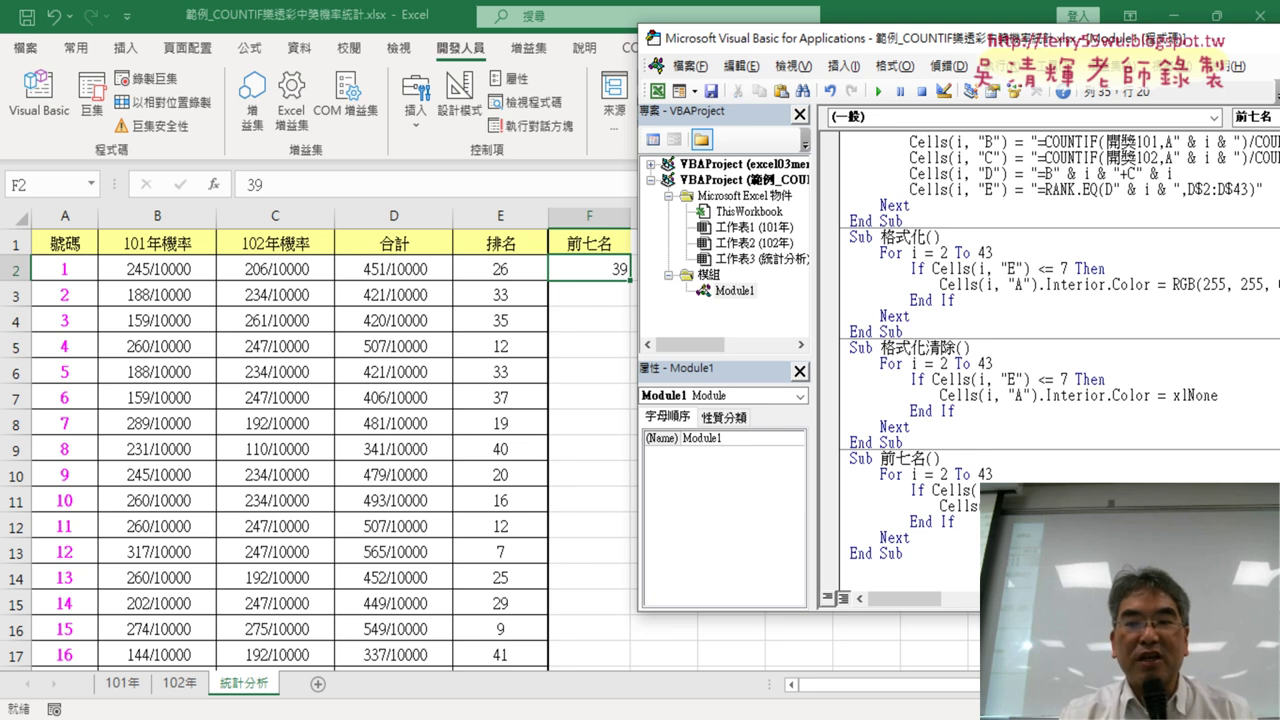
key(shift+Left)
key(shift+Left)
key(shift+Left)
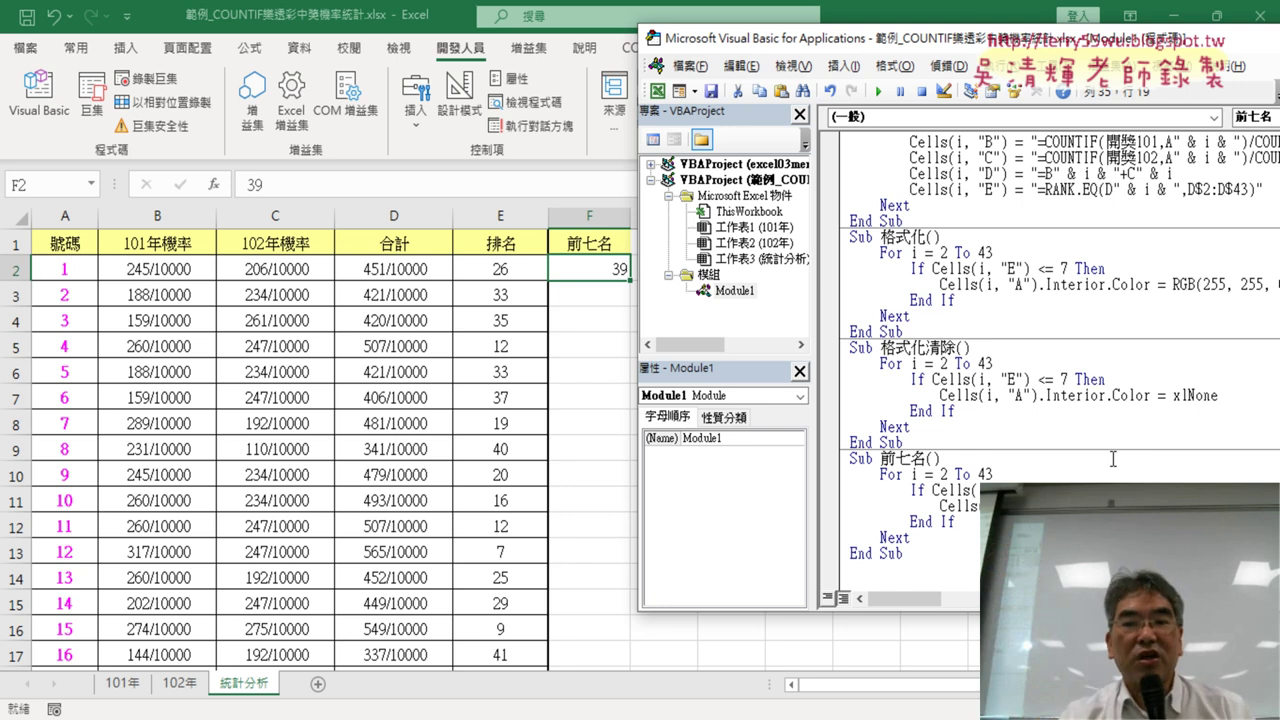
Step: Add an indented k = 2 counter line right after the Sub 前七名() header
click(1048, 460)
key(Return)
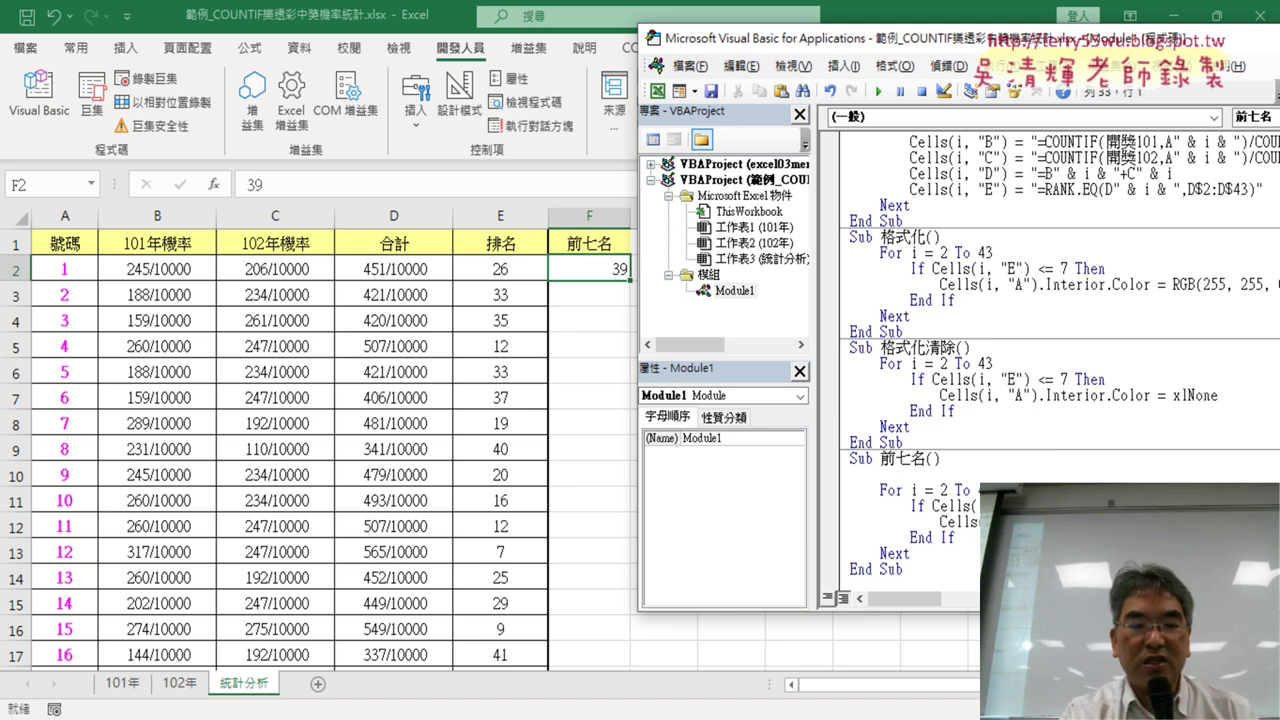
key(Tab)
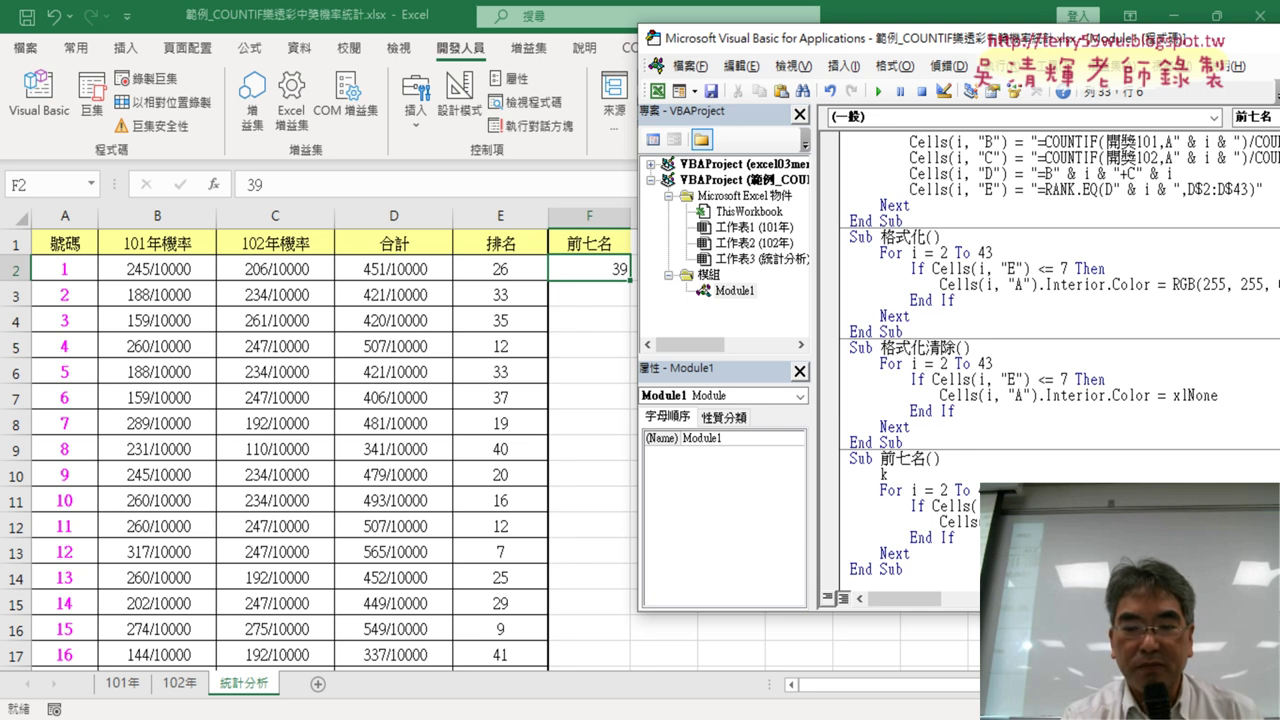
text(=2)
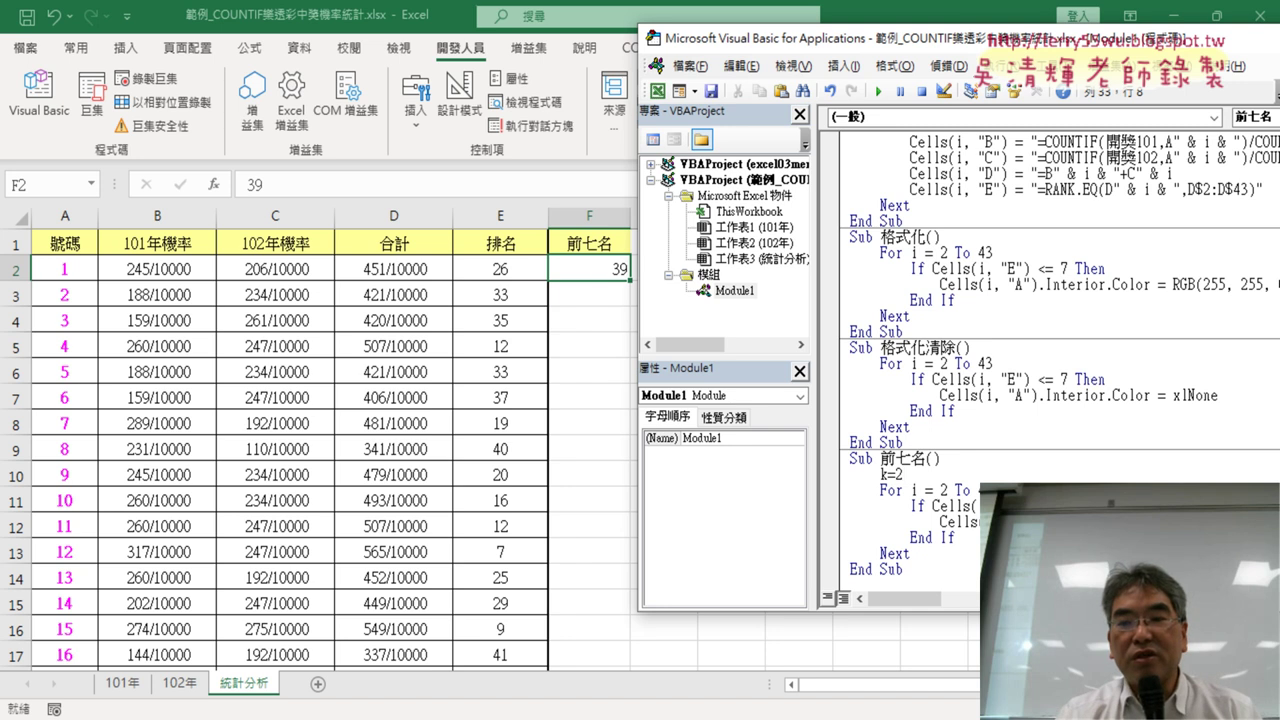
click(985, 521)
Step: Add a k = k + 1 line inside the If block after the cell-copy line
key(Right)
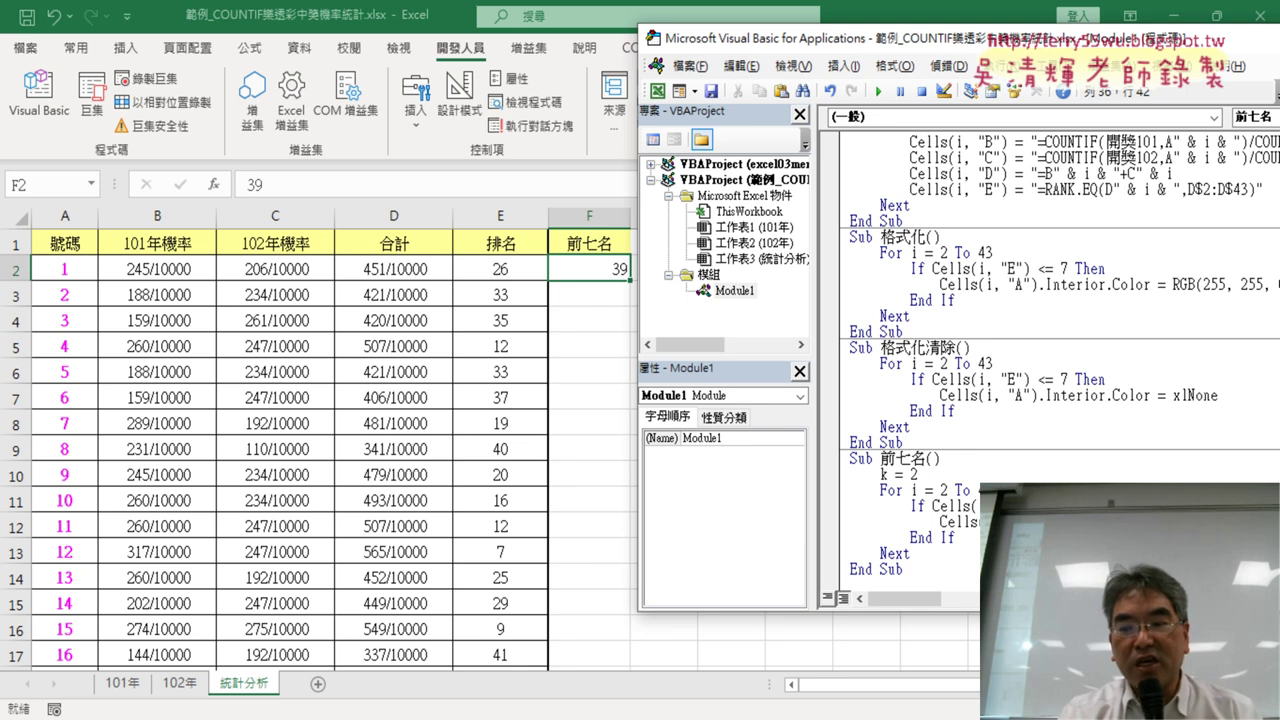
key(Return)
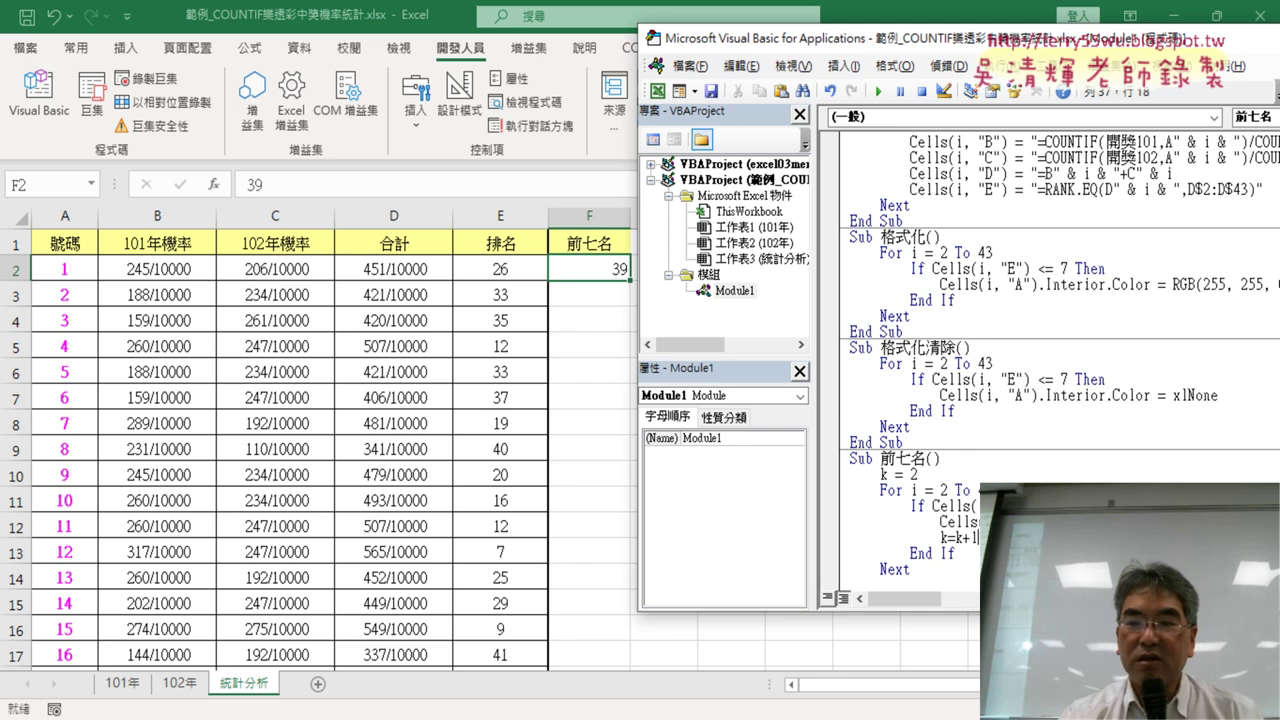
double_click(969, 538)
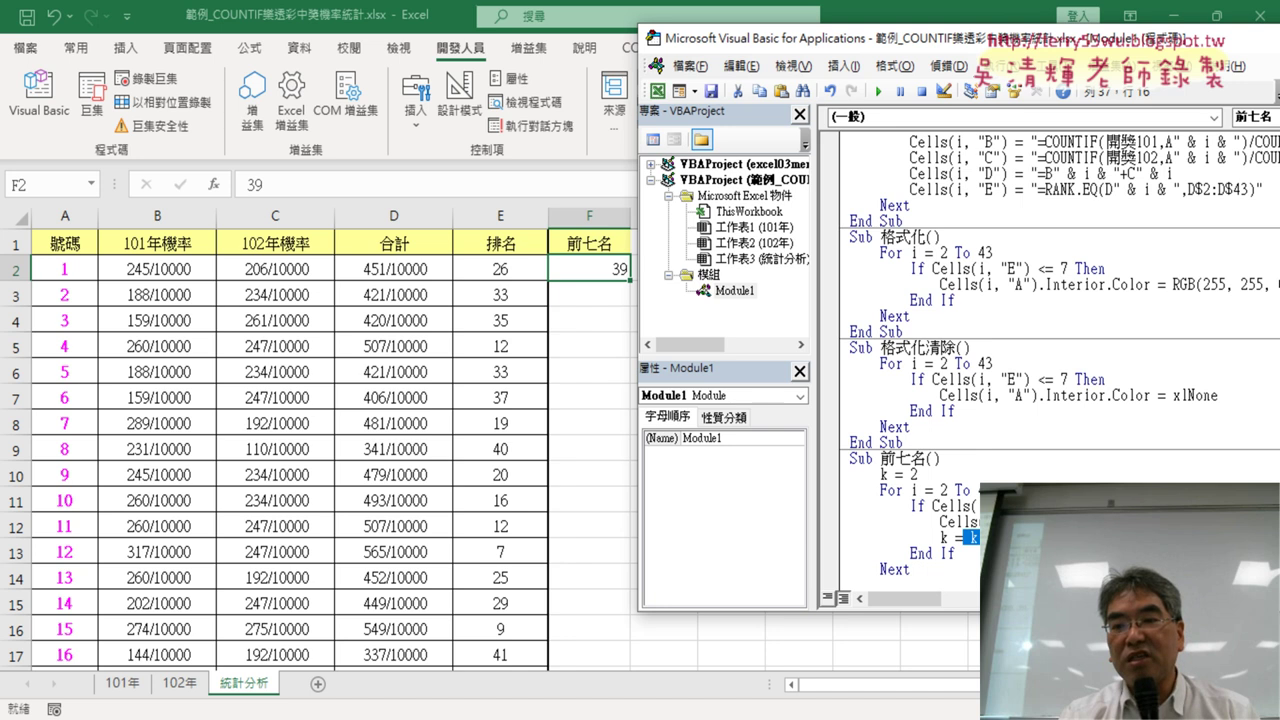
double_click(945, 538)
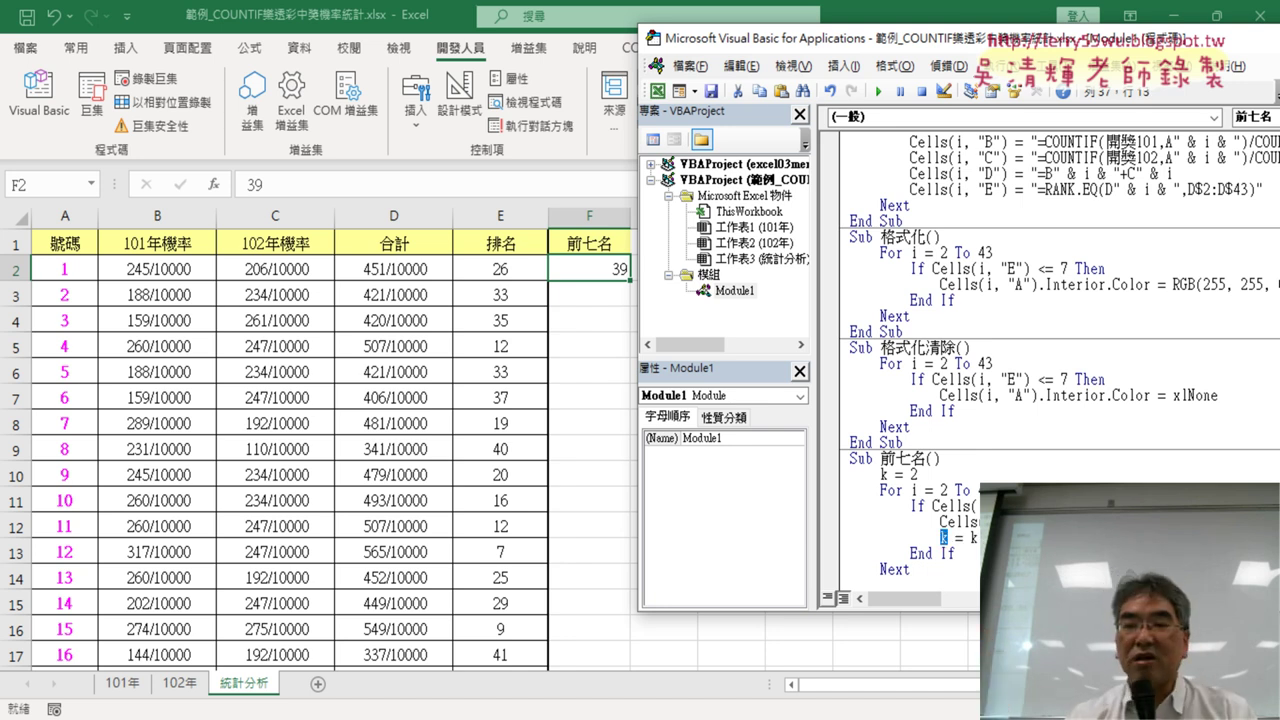
click(1161, 522)
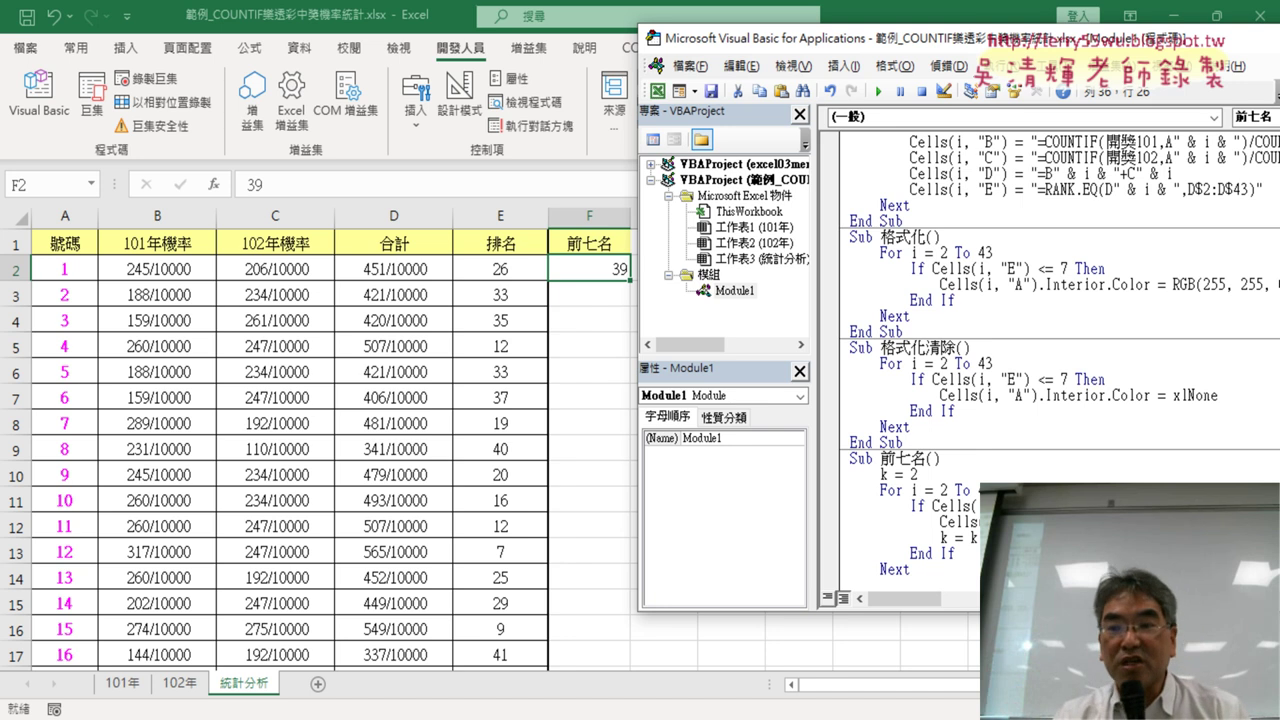
Step: Review the start of the cell-copy statement and the counter line in 前七名
click(1102, 521)
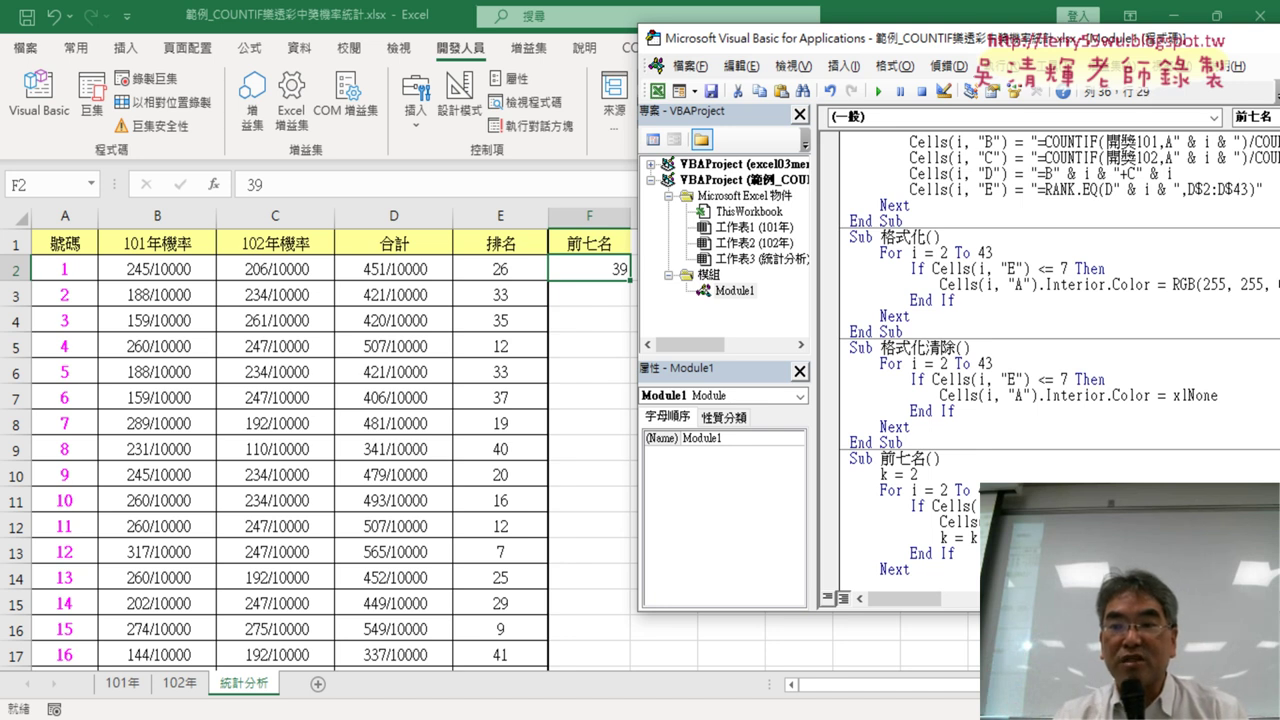
key(shift+Left)
key(shift+Left)
key(shift+Left)
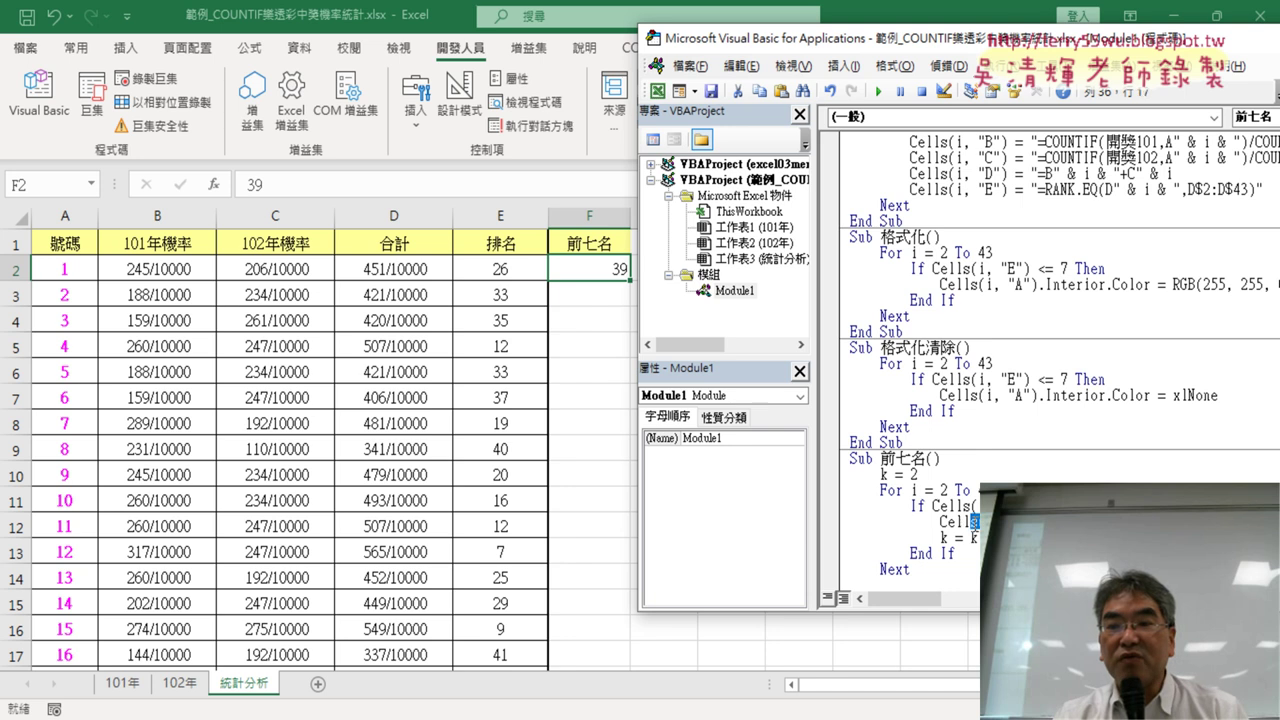
key(shift+Left)
key(shift+Left)
key(shift+Left)
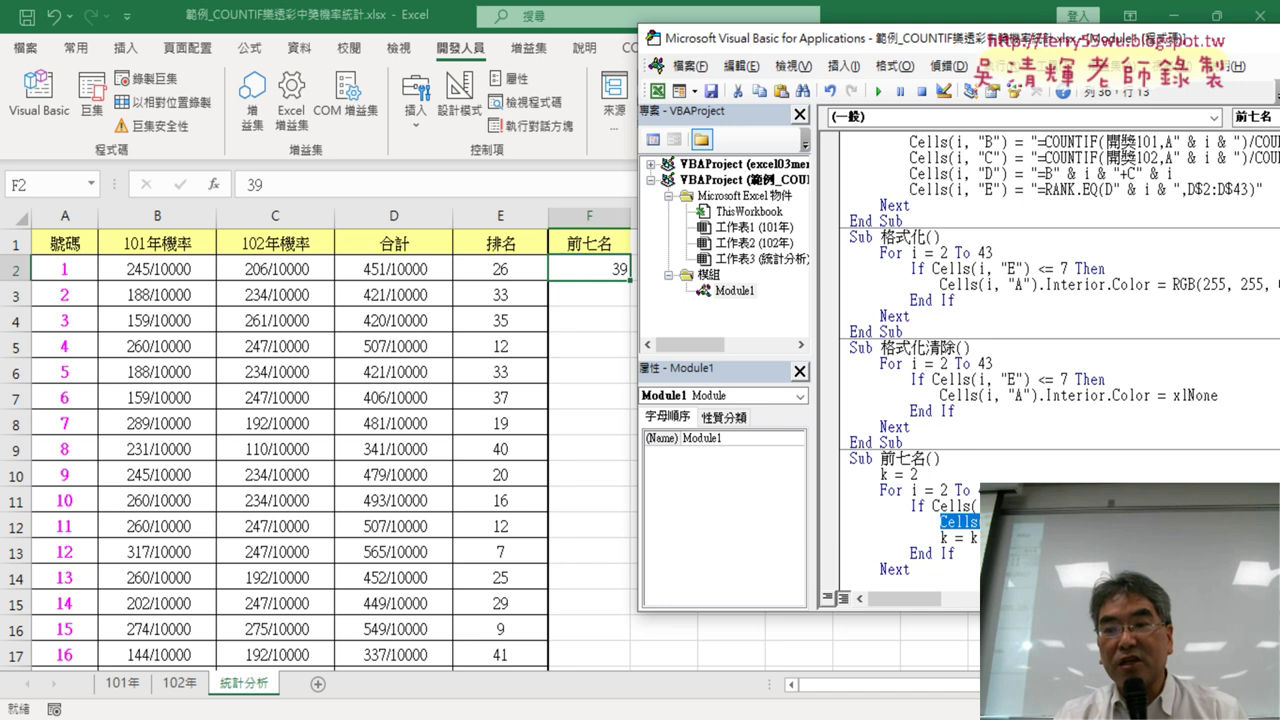
click(1044, 521)
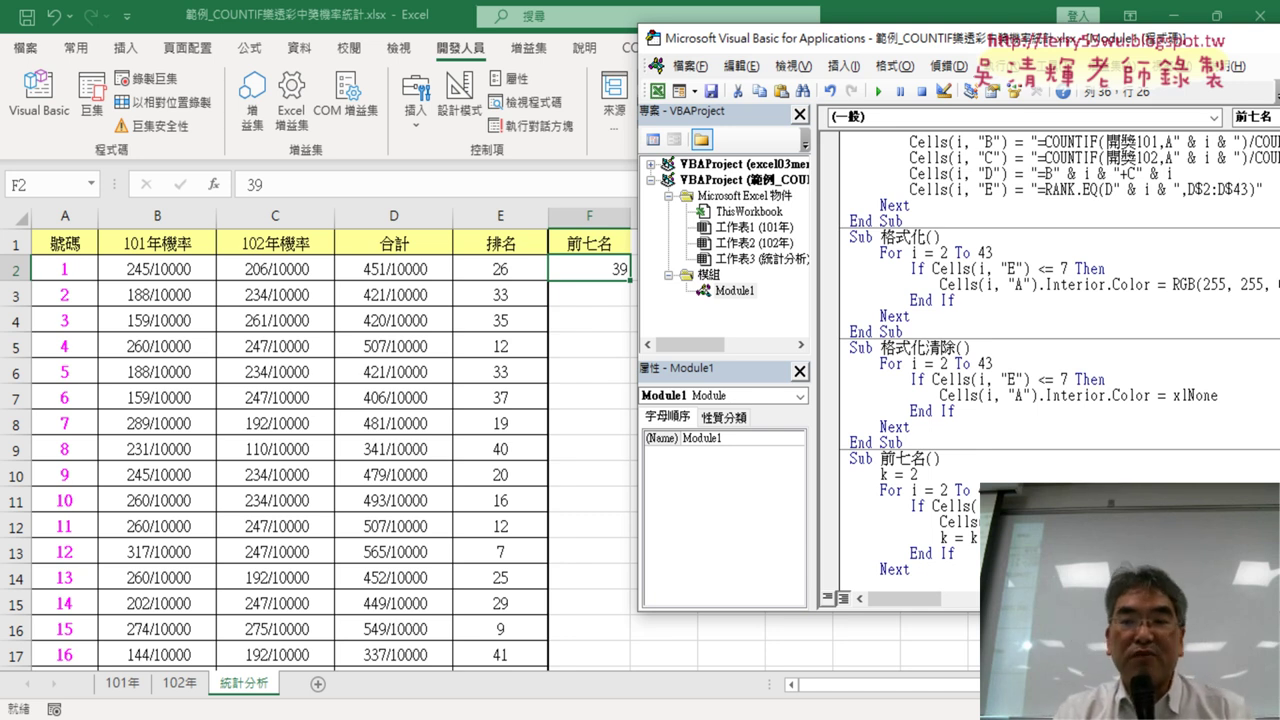
click(1011, 521)
click(1105, 429)
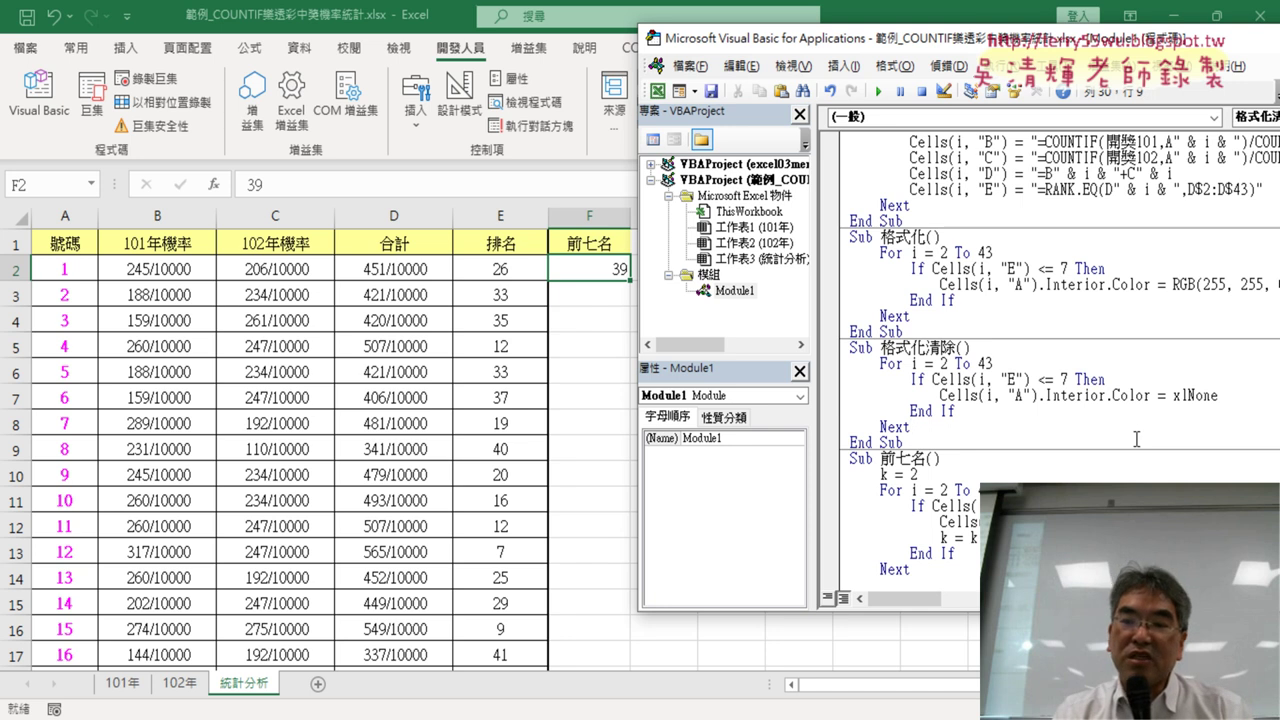
click(1011, 521)
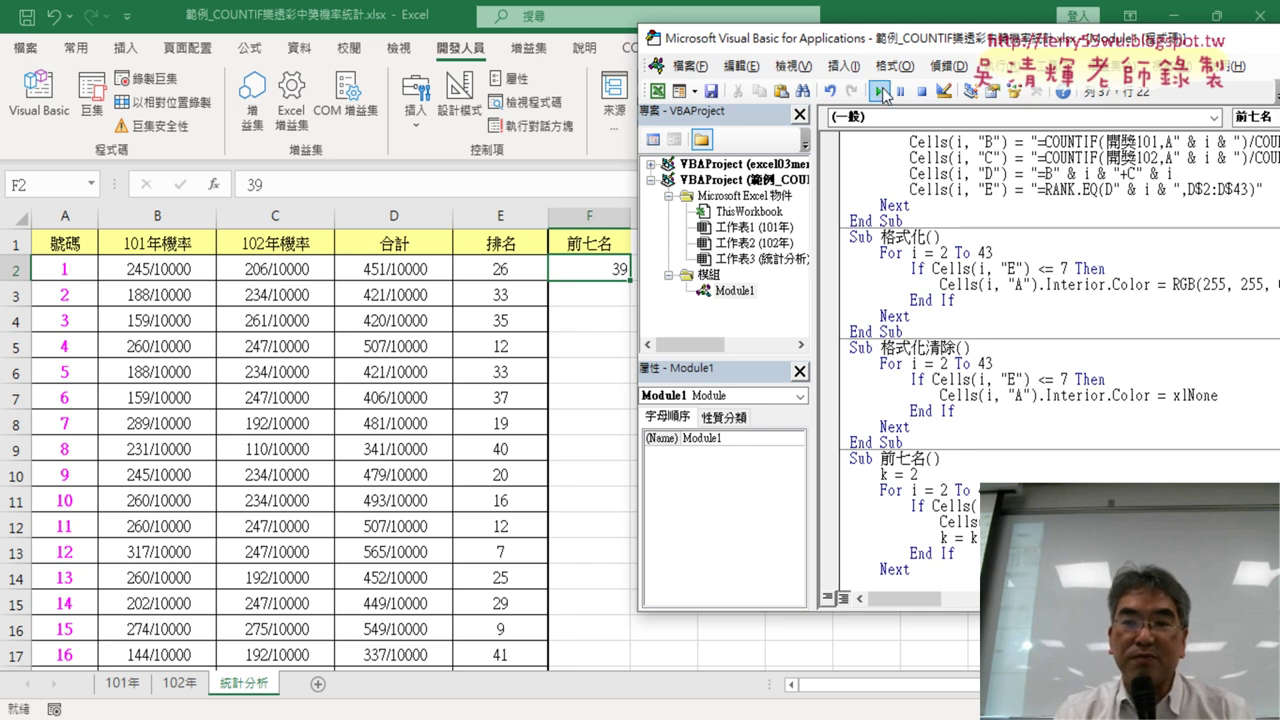
Step: Run 前七名 to fill F2:F8 with 12, 21, 27, 28, 33, 34, 39, highlighting the k lines
click(883, 91)
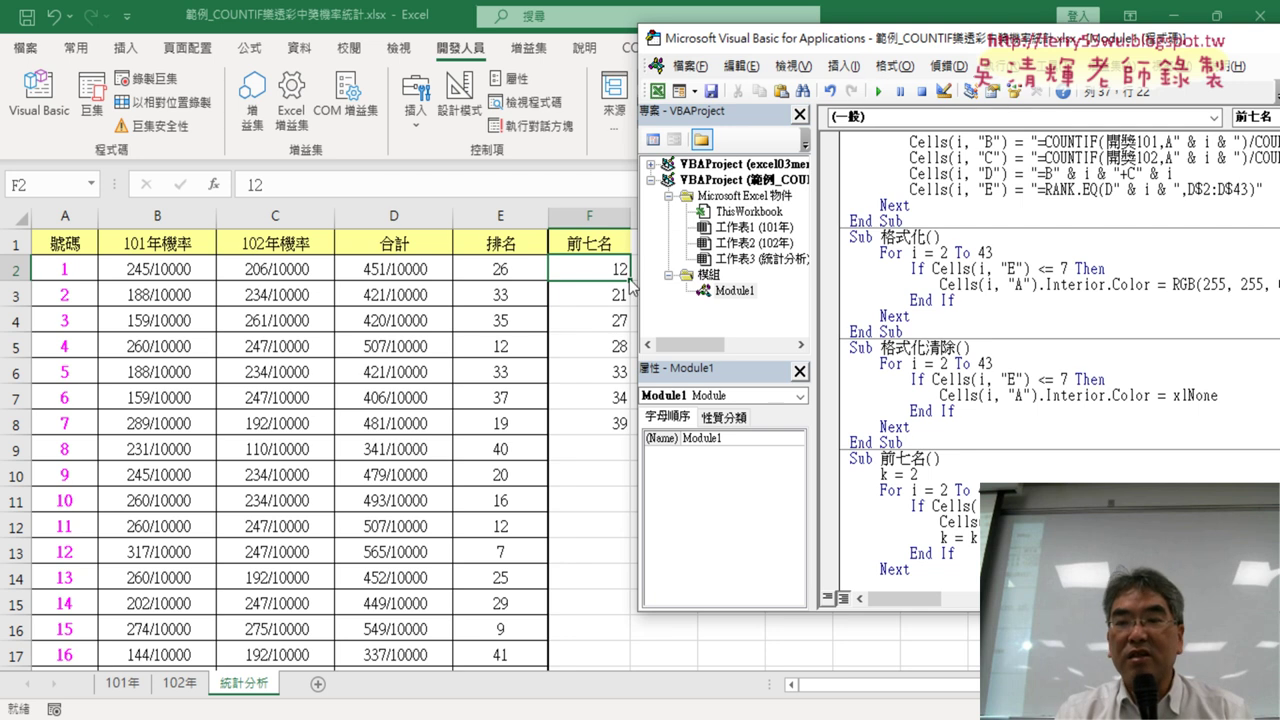
drag(934, 478, 880, 476)
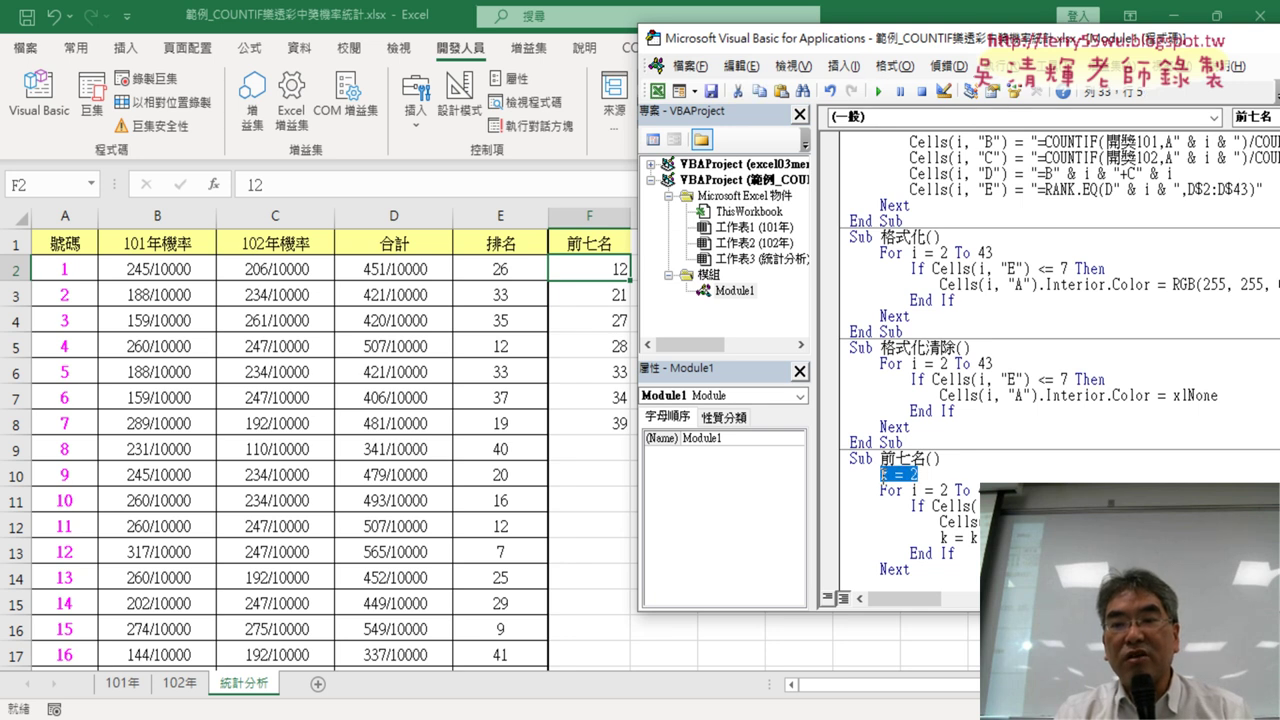
click(1006, 521)
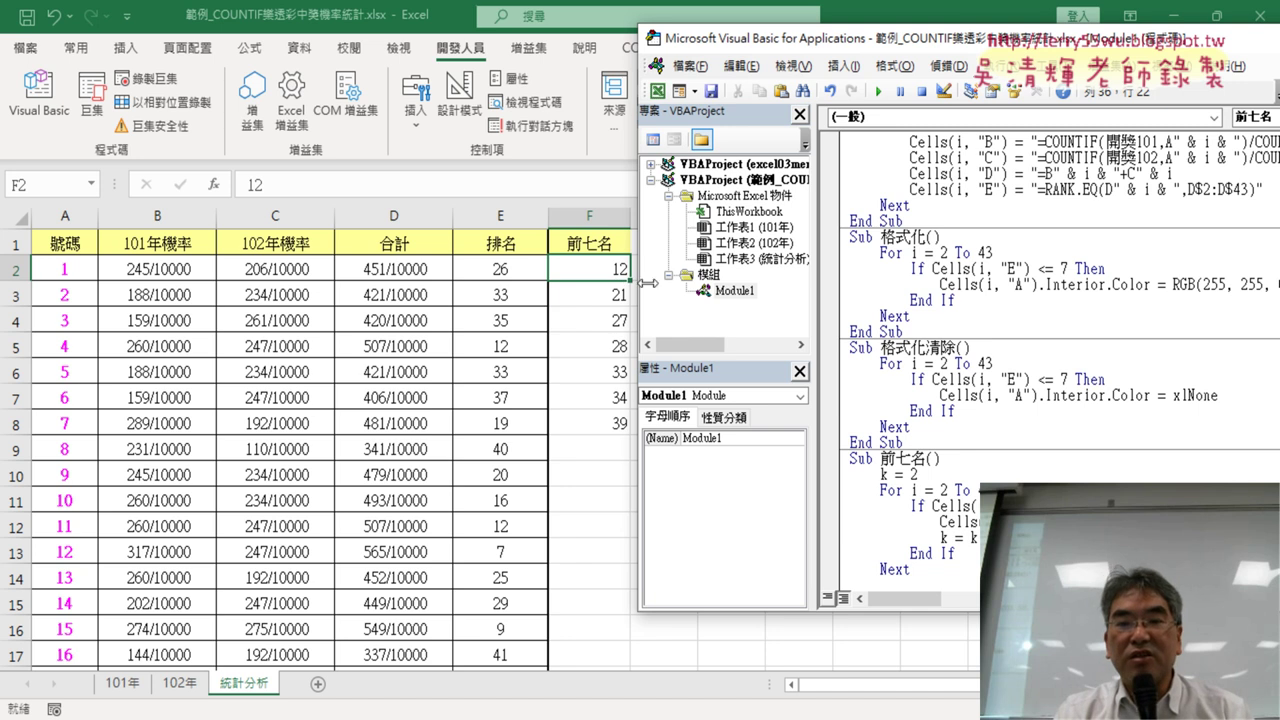
key(shift+Left)
key(shift+Left)
key(shift+Left)
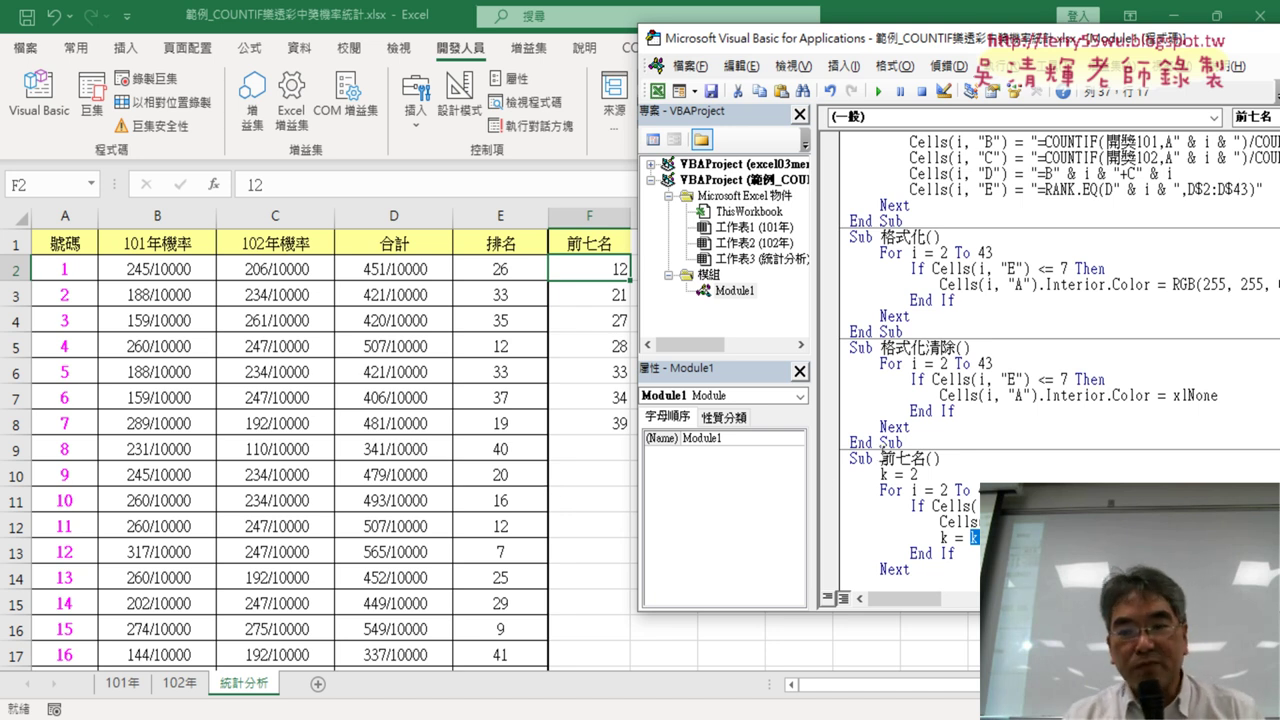
drag(928, 476, 880, 474)
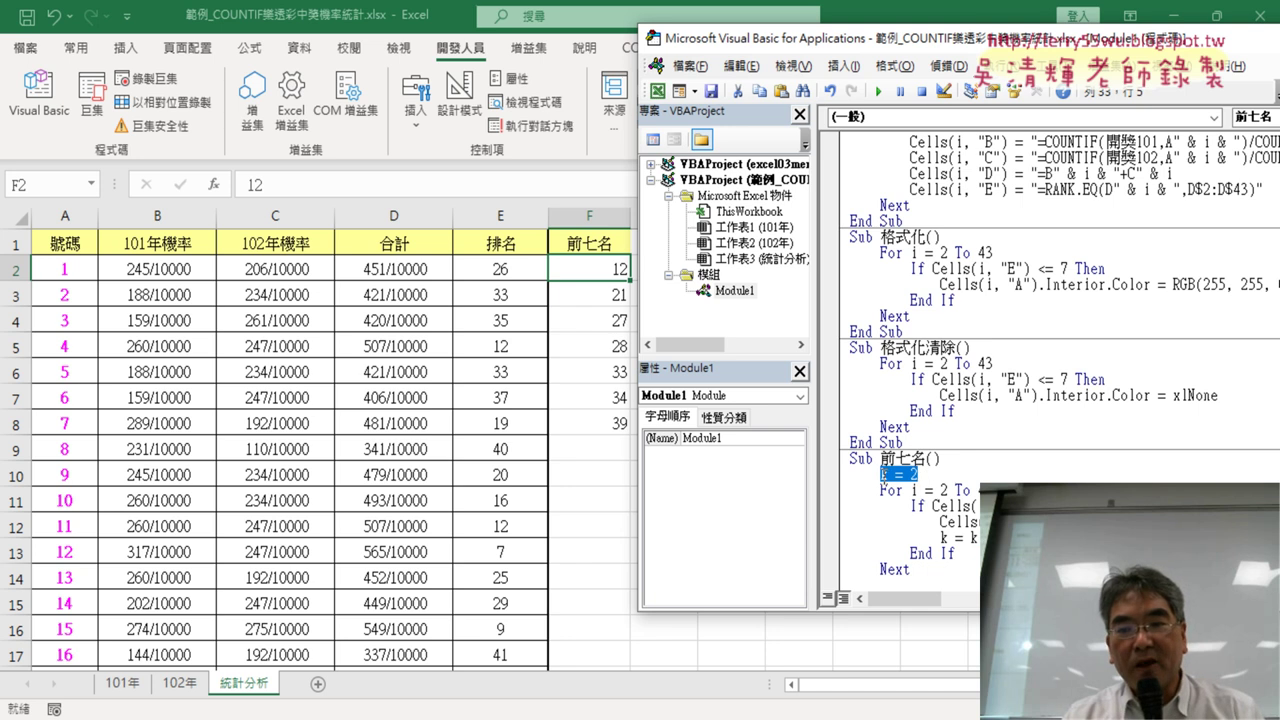
drag(978, 537, 942, 538)
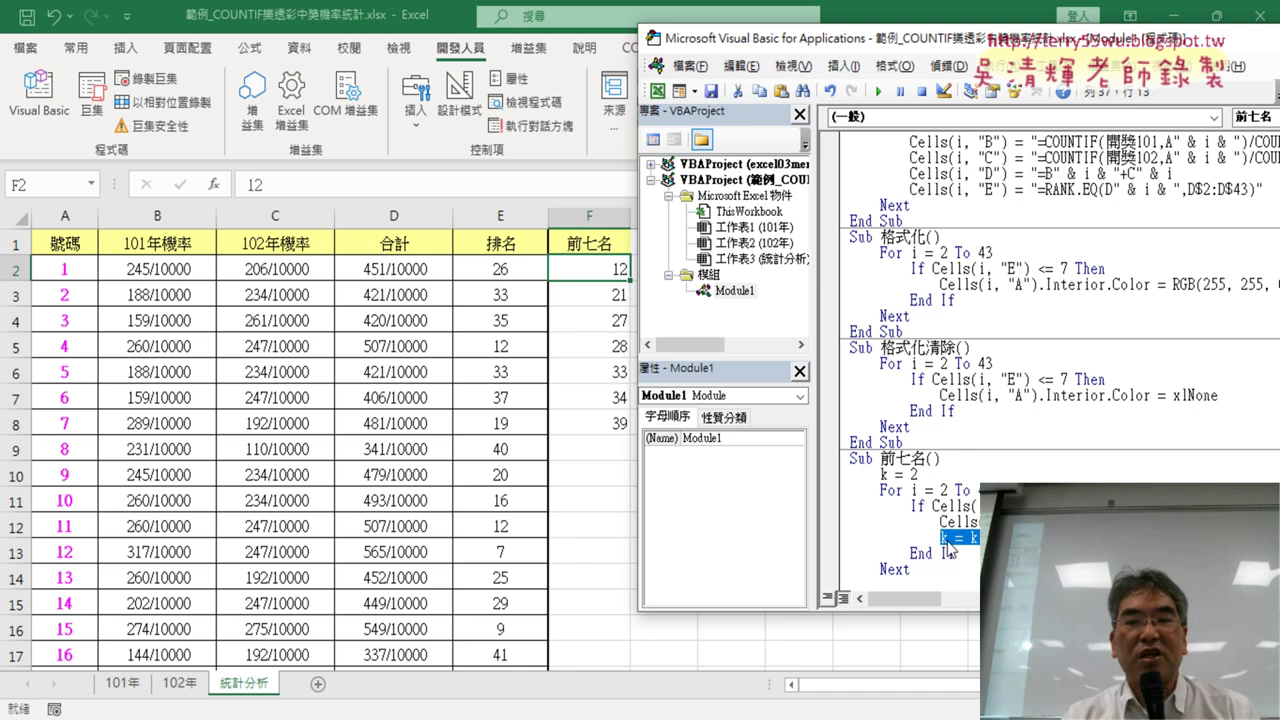
Step: Create a new Sub 前七名清除 header below End Sub, with an empty body line
scroll(913, 571, down, 1)
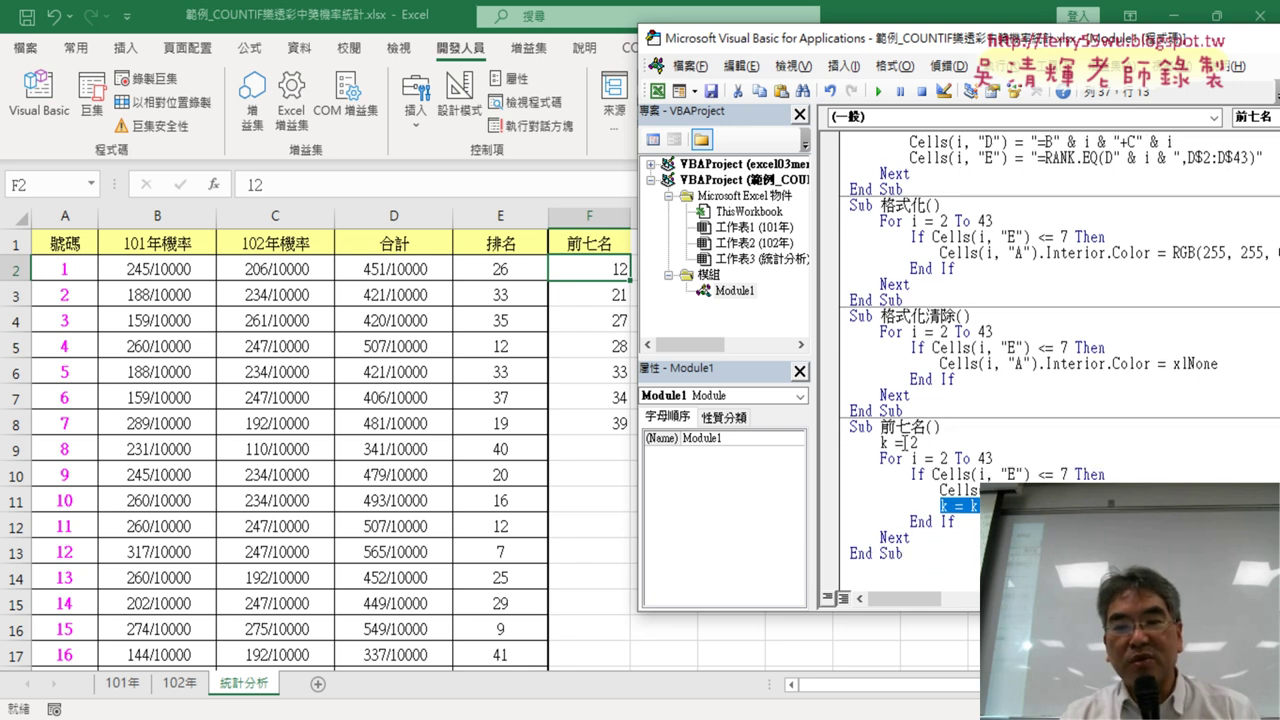
drag(942, 428, 852, 428)
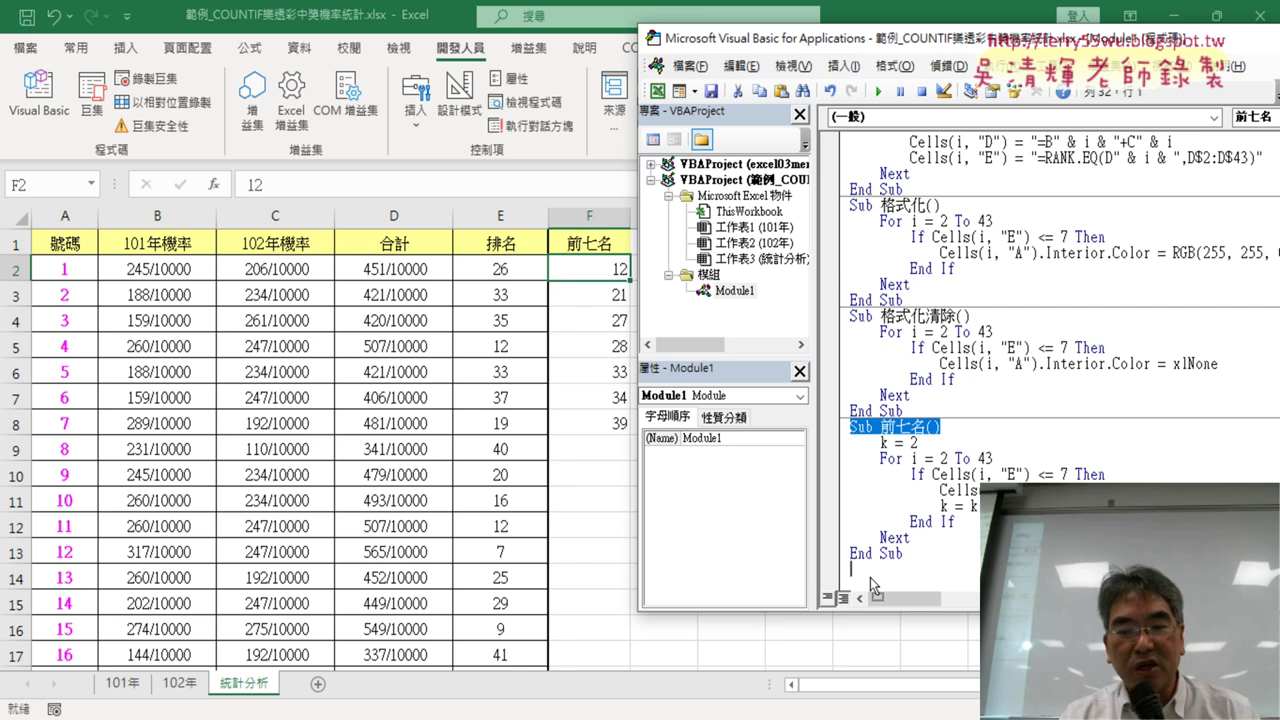
drag(870, 577, 869, 573)
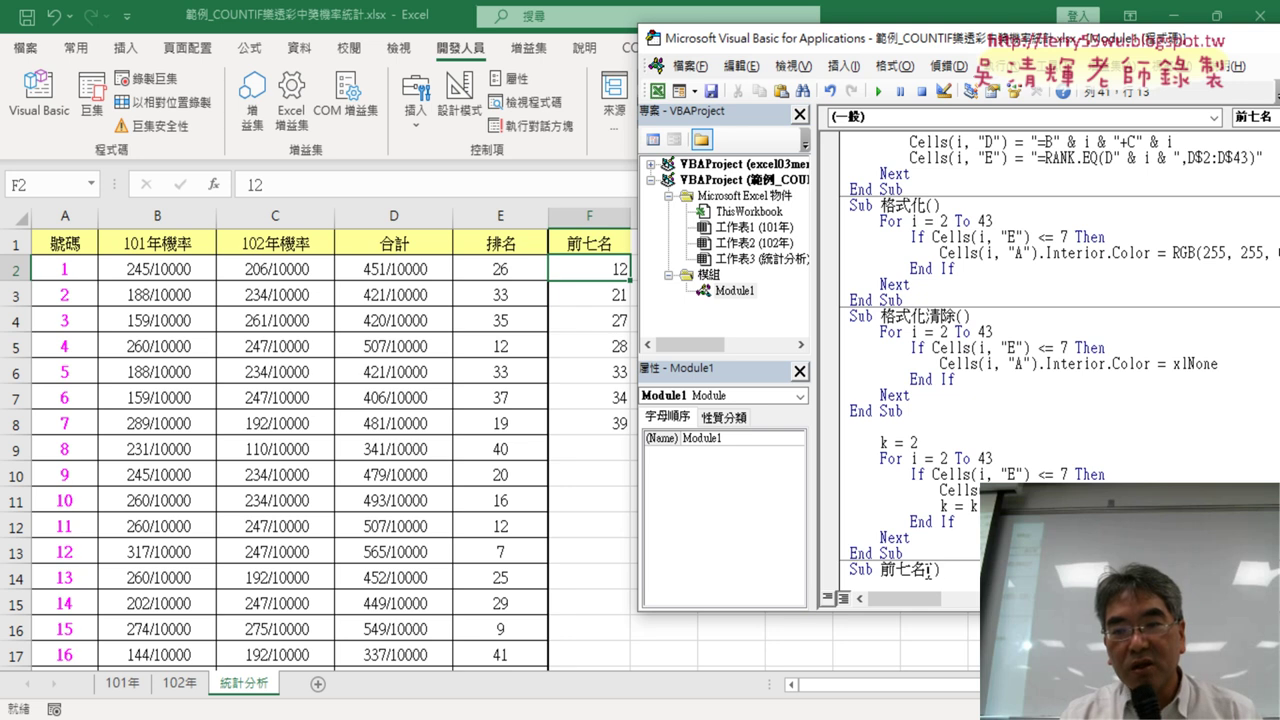
drag(956, 316, 927, 316)
key(ctrl+c)
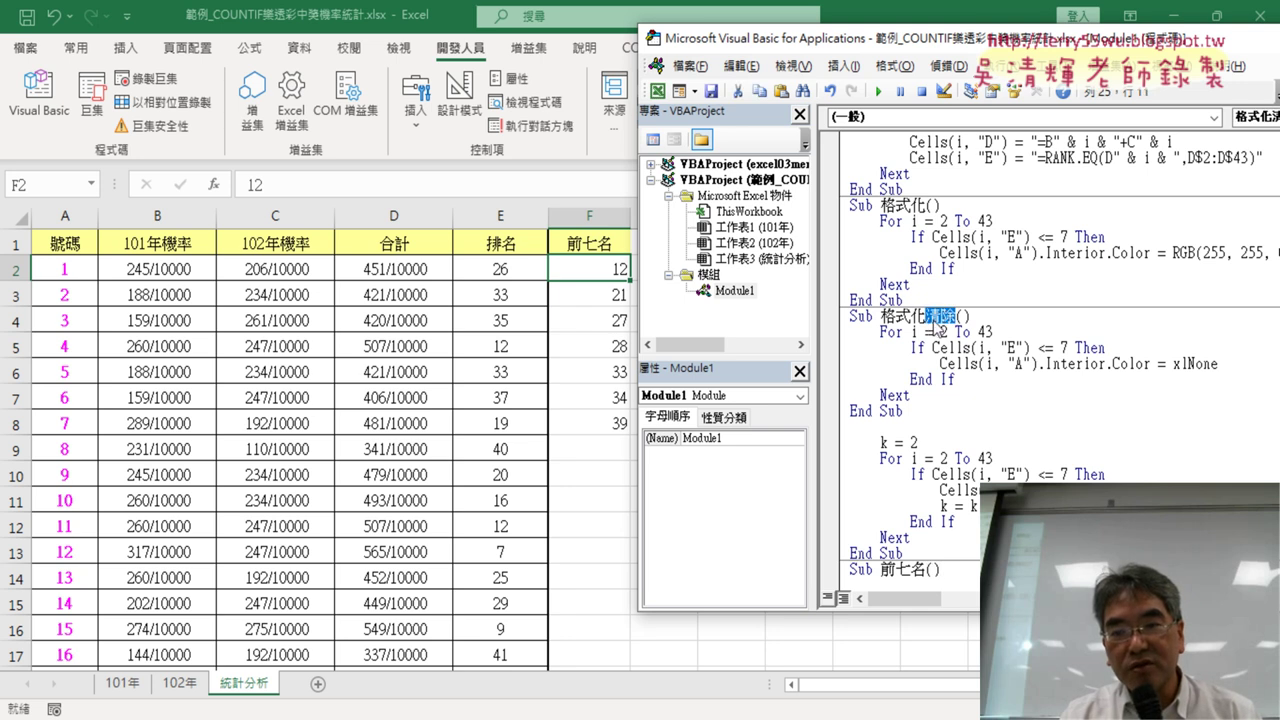
click(927, 570)
click(927, 570)
key(ctrl+v)
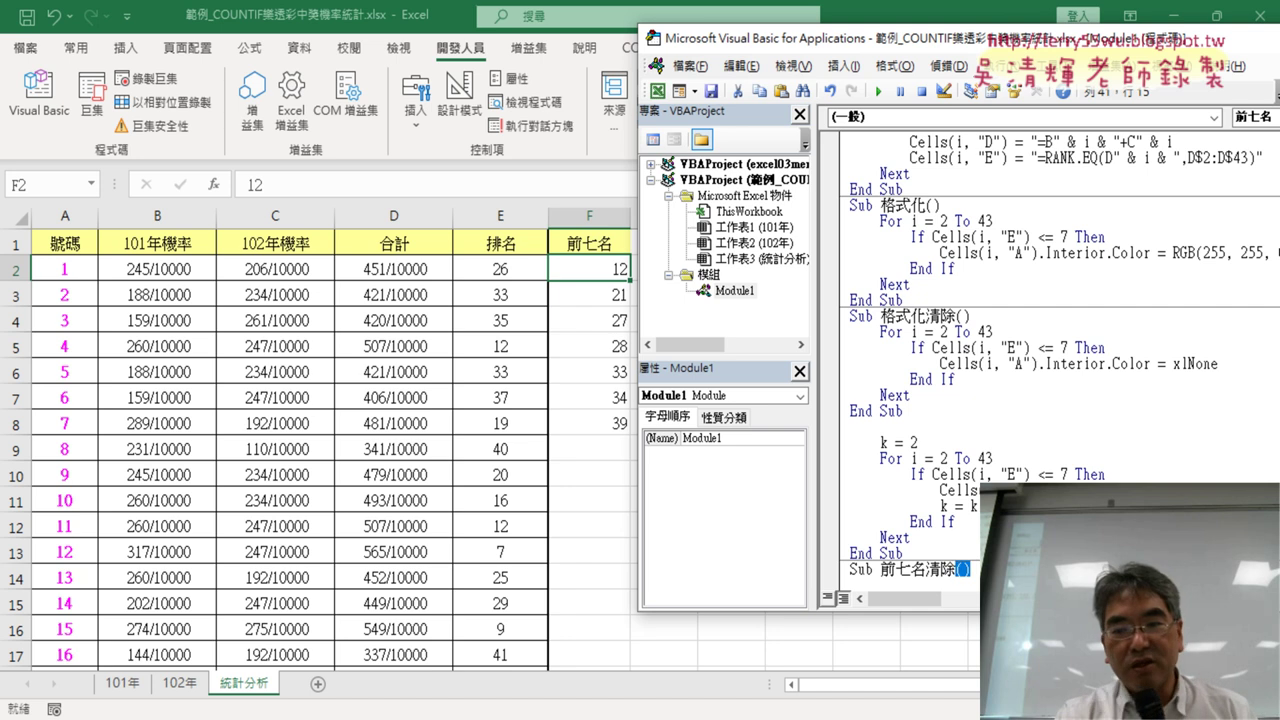
key(End)
key(Return)
Step: Restore the 前七名 header and type Range("F2:F8") in the 前七名清除 body
scroll(1060, 348, down, 1)
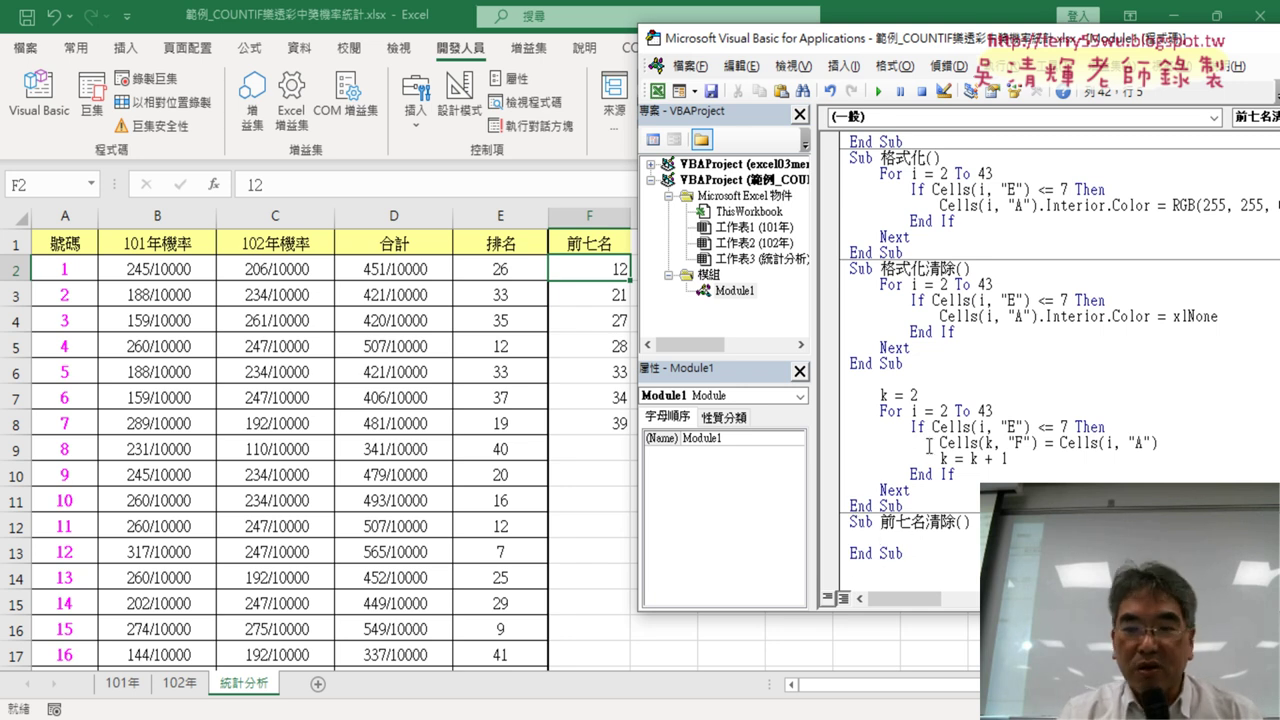
mouse_move(925, 527)
mouse_down()
mouse_move(845, 527)
mouse_move(852, 380)
mouse_up()
text(Sub 前七名()
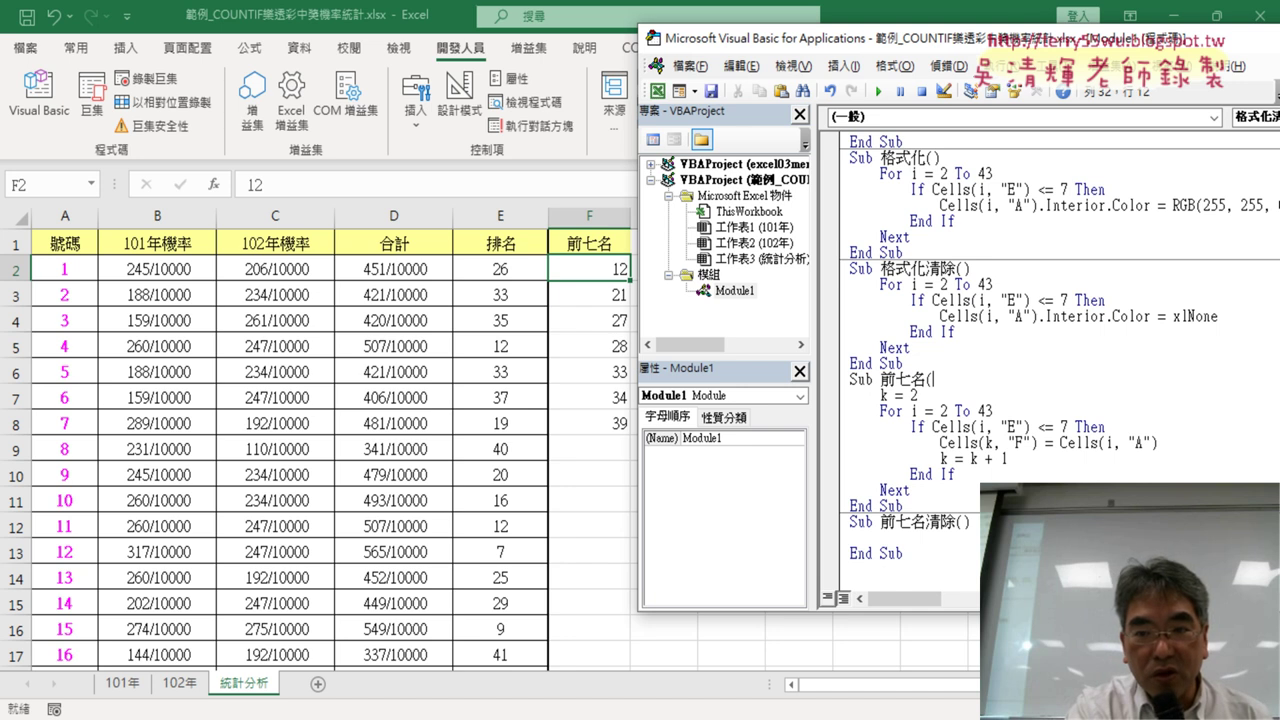
text())
click(1022, 400)
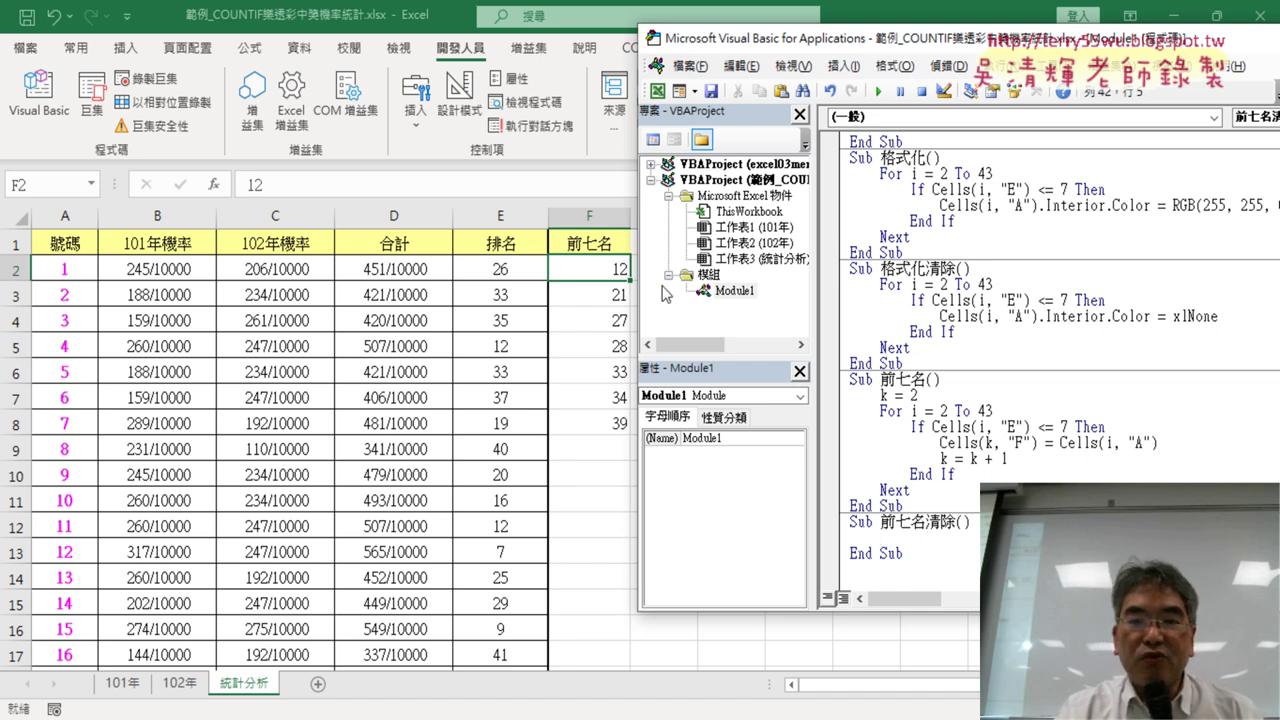
text(ra)
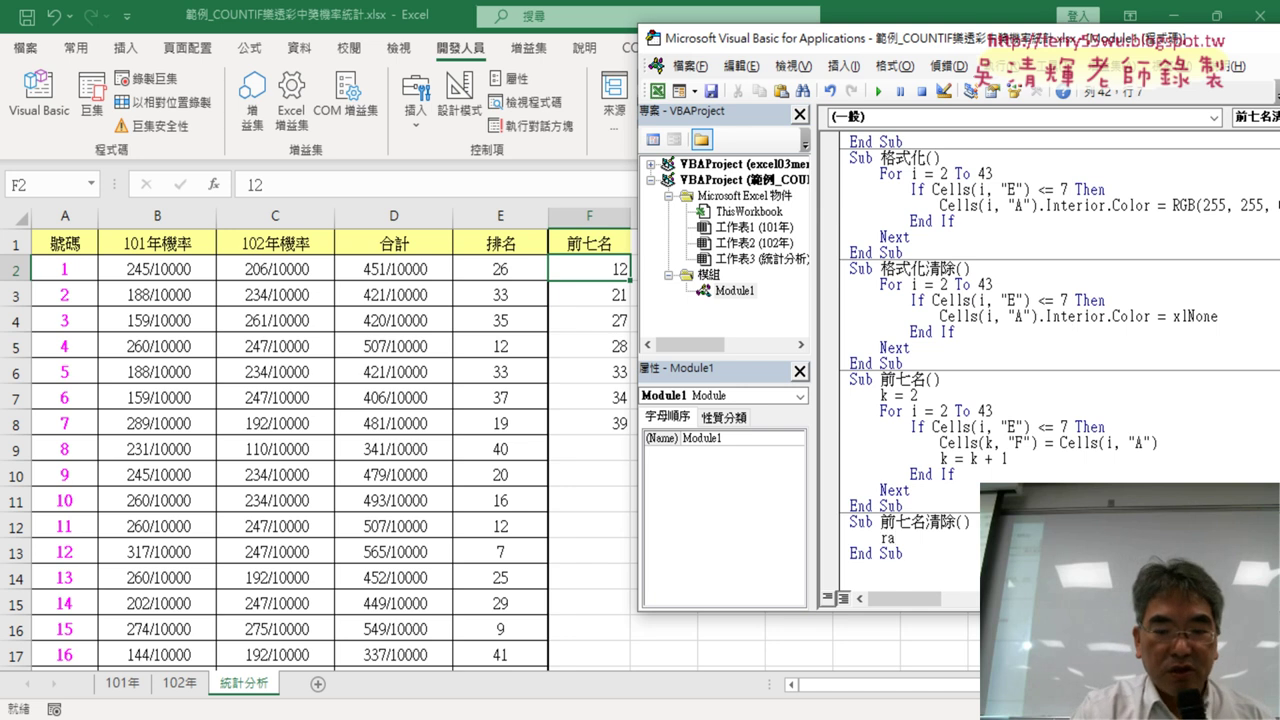
text(nge)
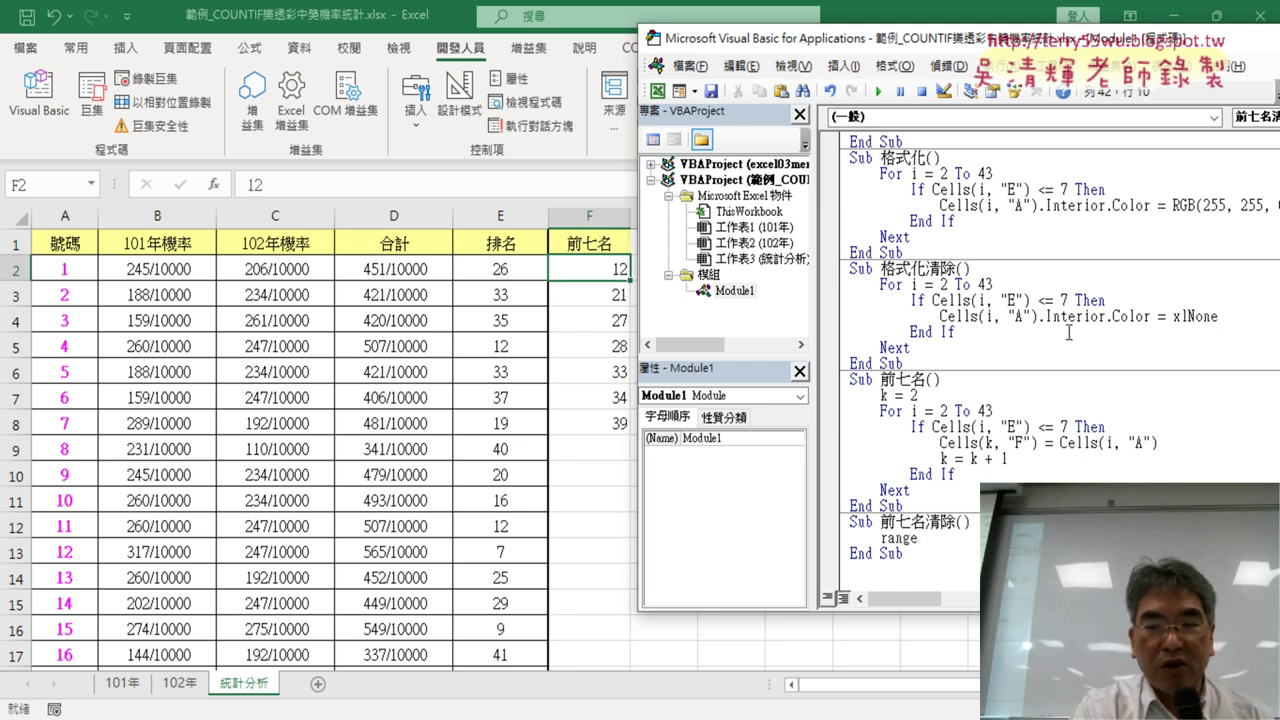
text(("F)
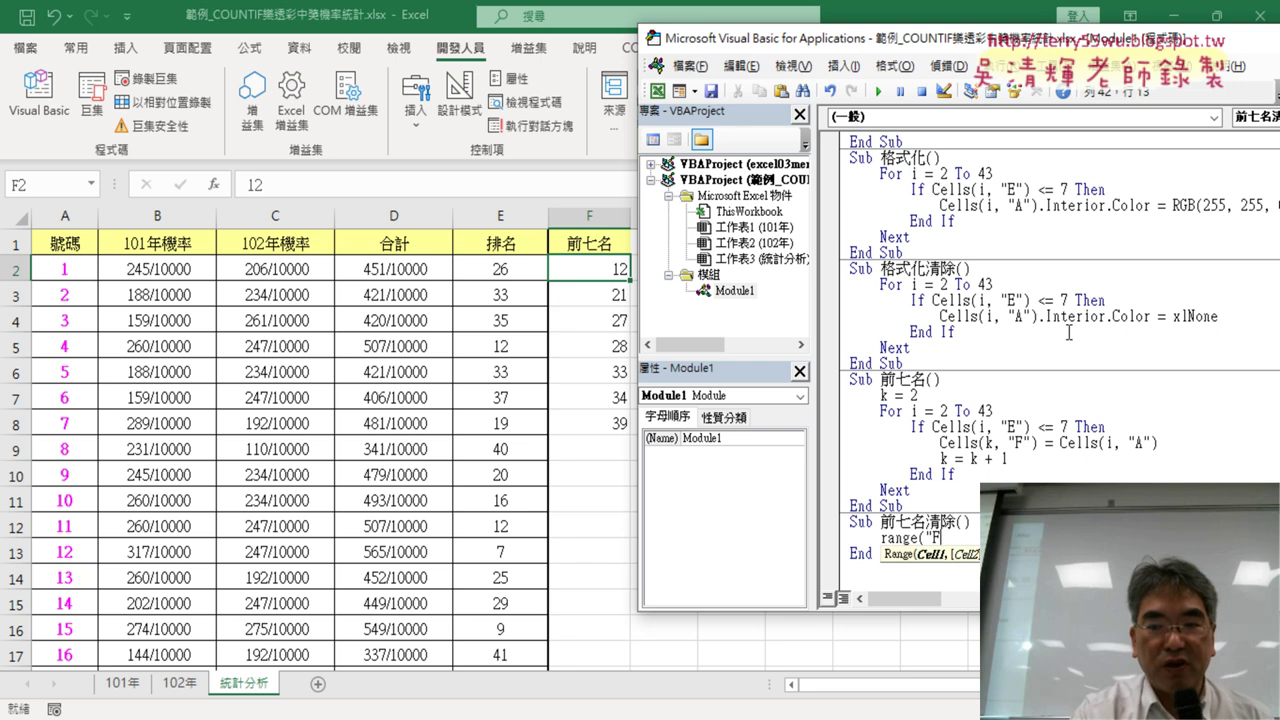
text(2:)
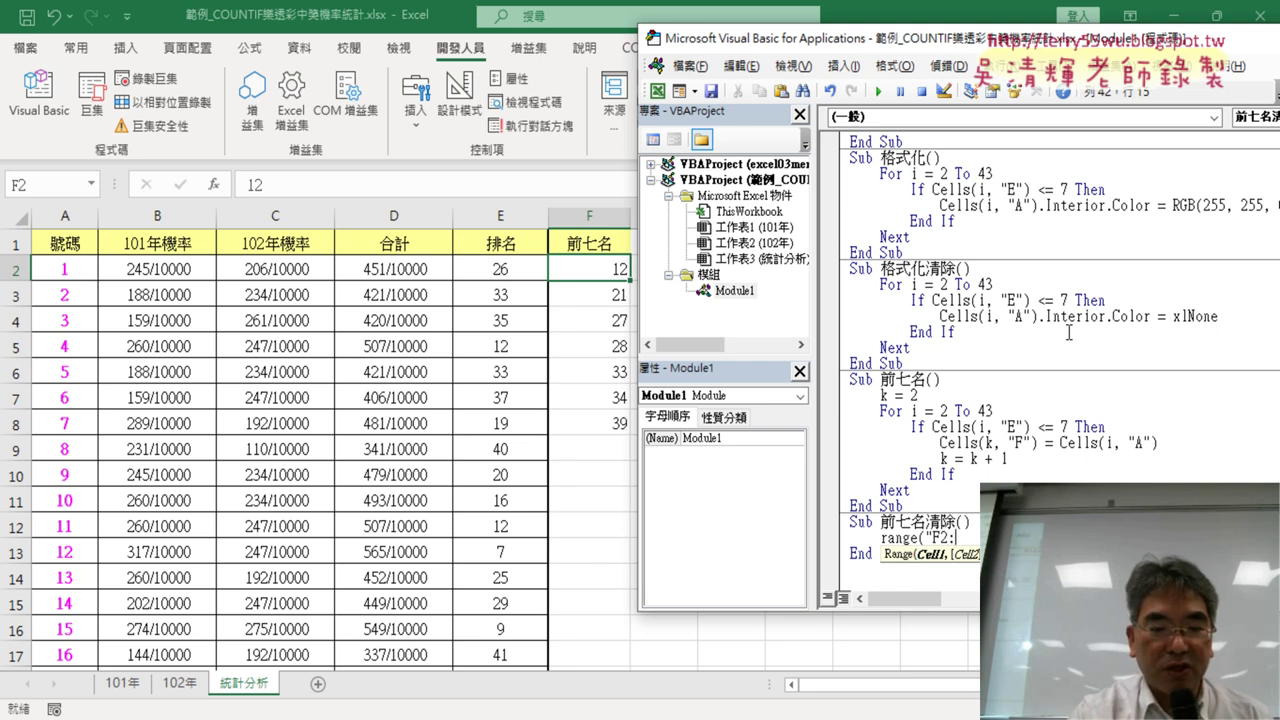
text(F8)
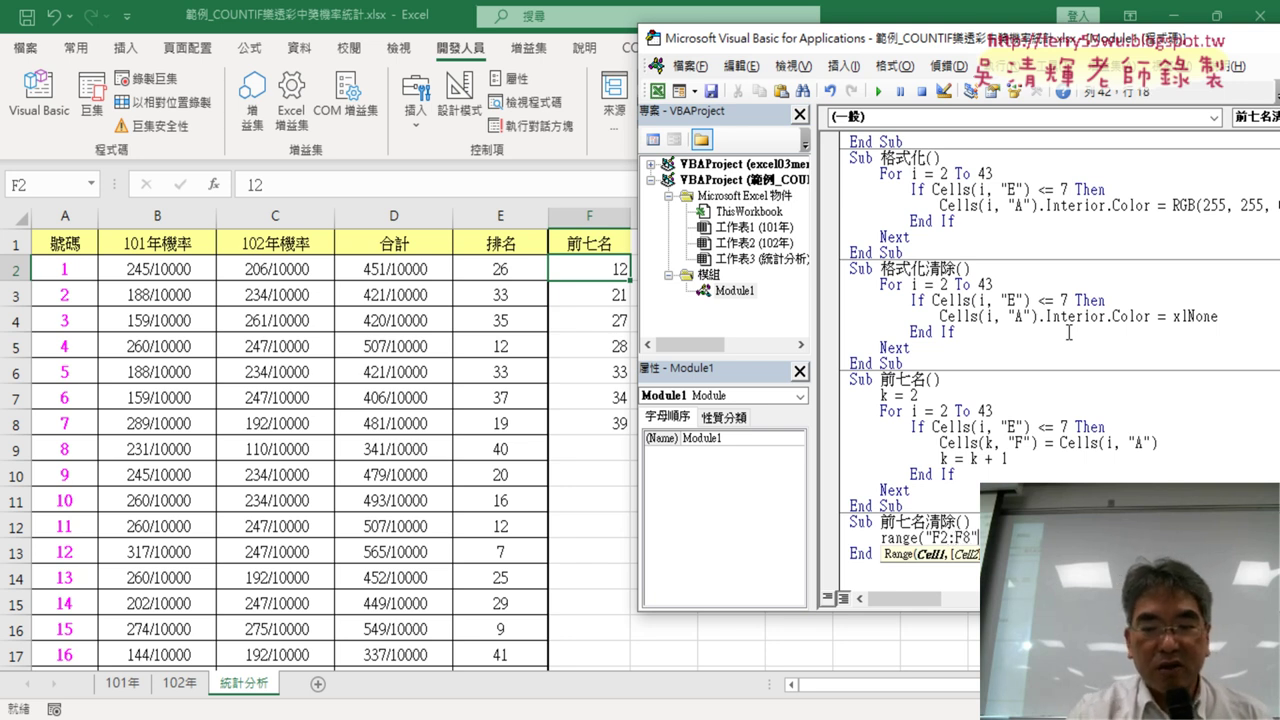
text())
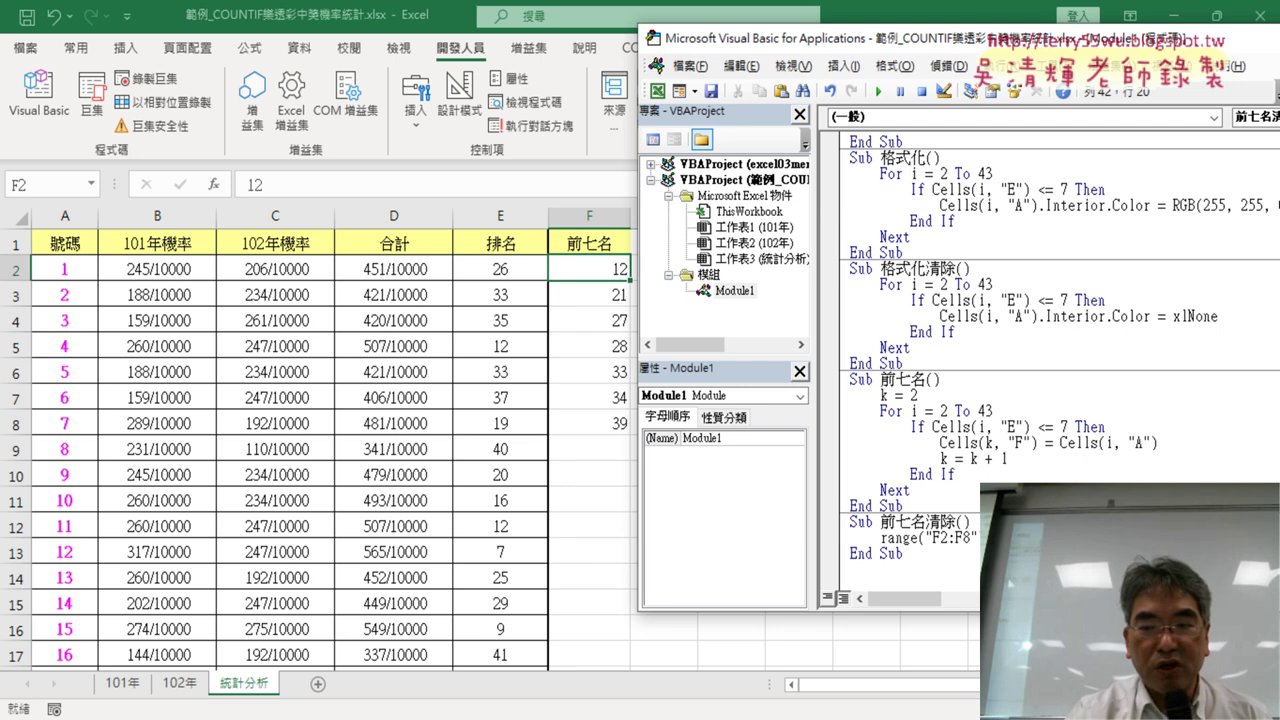
click(1001, 427)
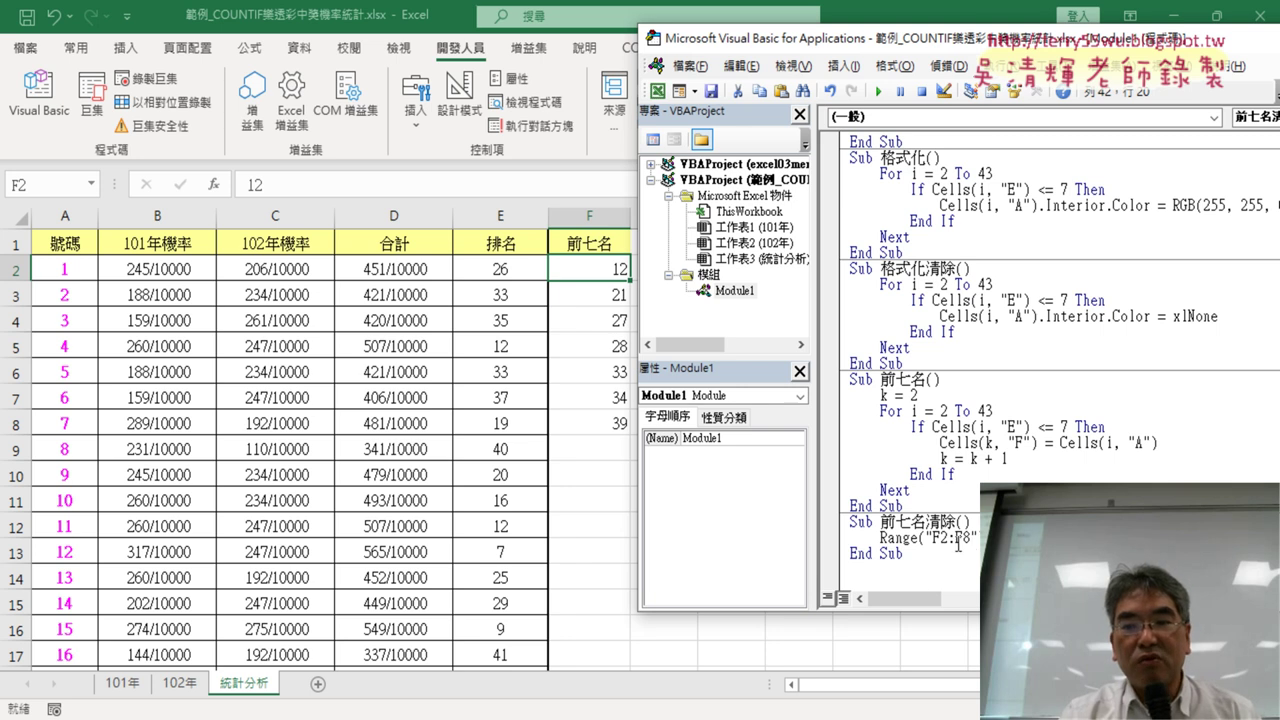
Step: Test by running 前七名清除, refilling with 前七名, clearing again, then enlarge the VBA window
click(956, 540)
click(878, 91)
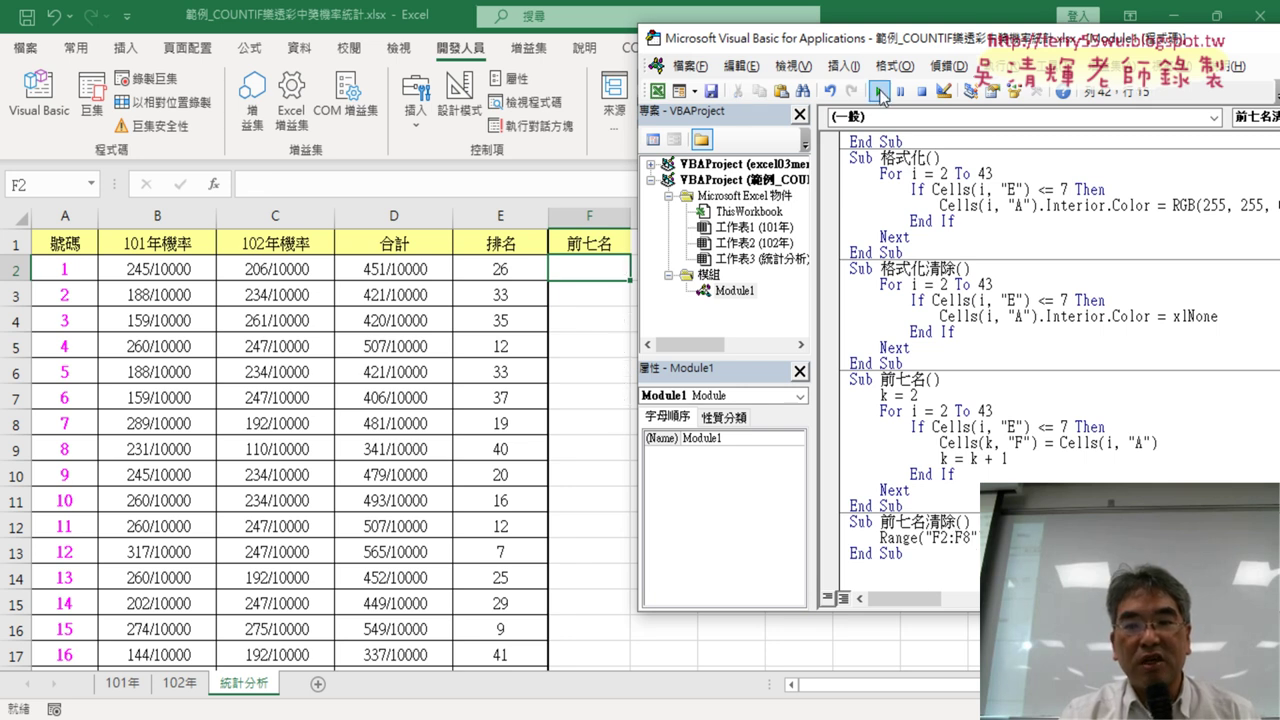
click(910, 458)
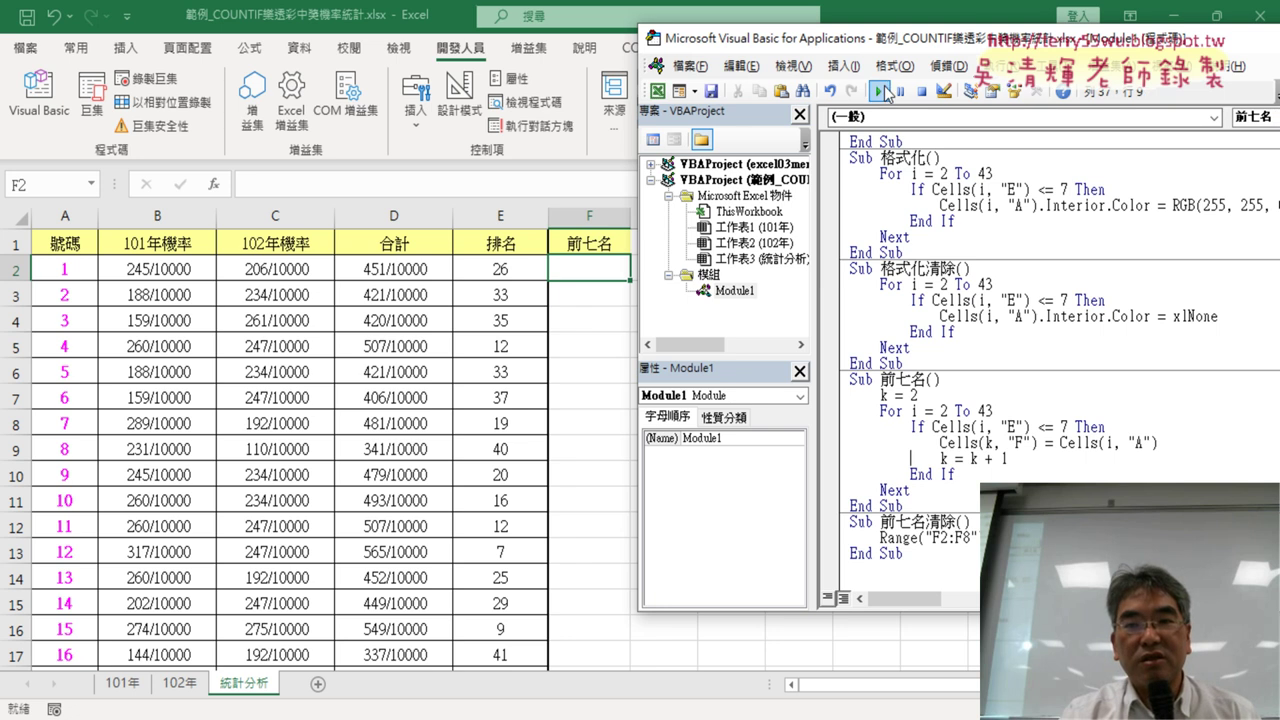
click(878, 91)
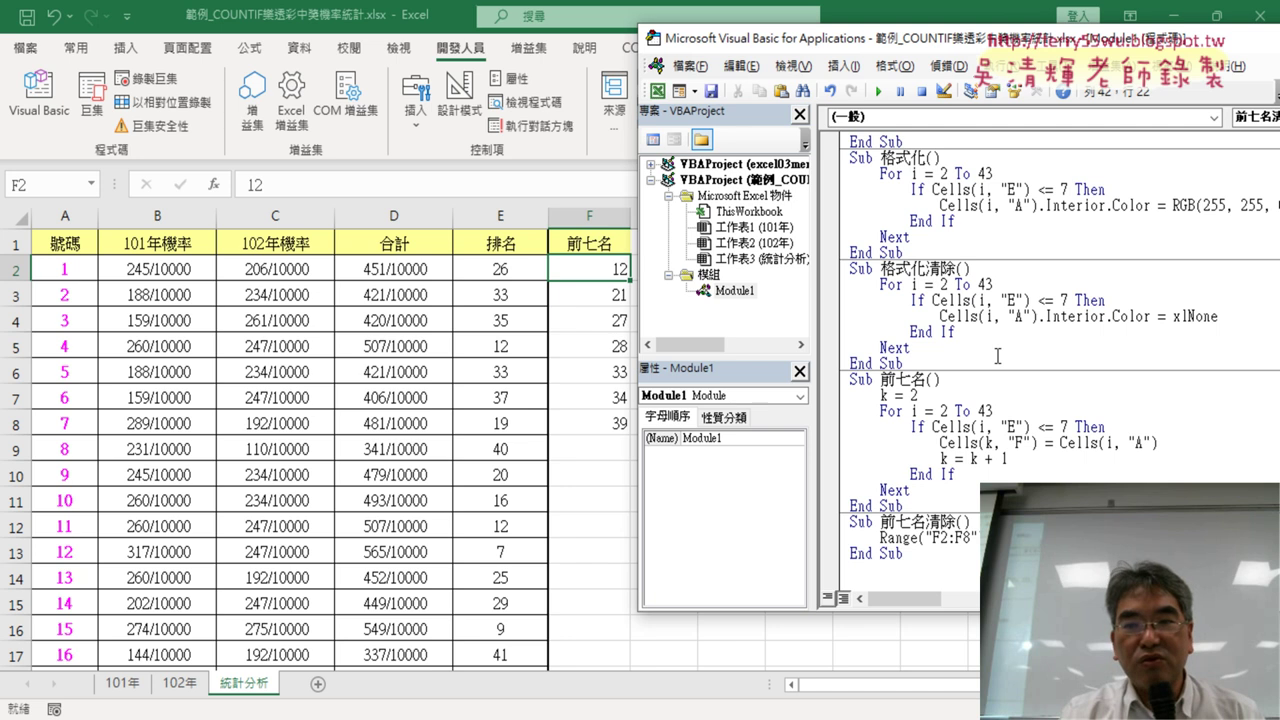
click(878, 91)
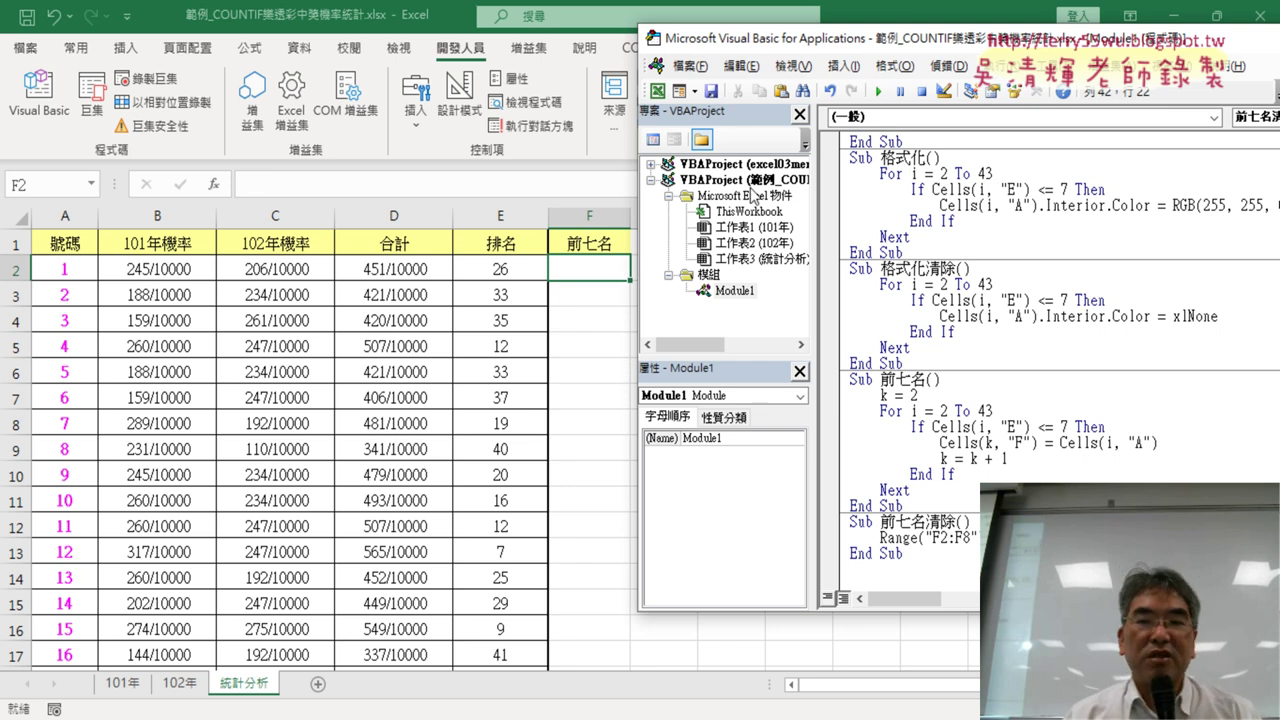
drag(900, 610, 900, 681)
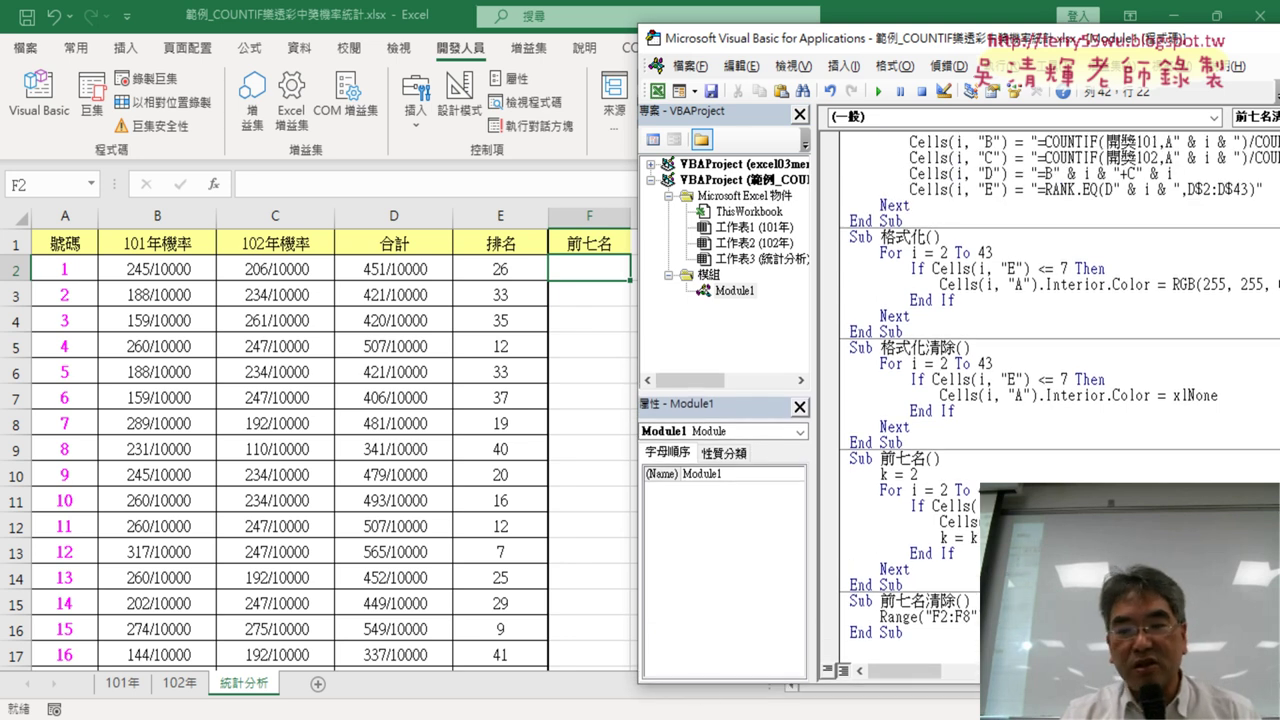
scroll(983, 385, up, 1)
scroll(983, 390, up, 3)
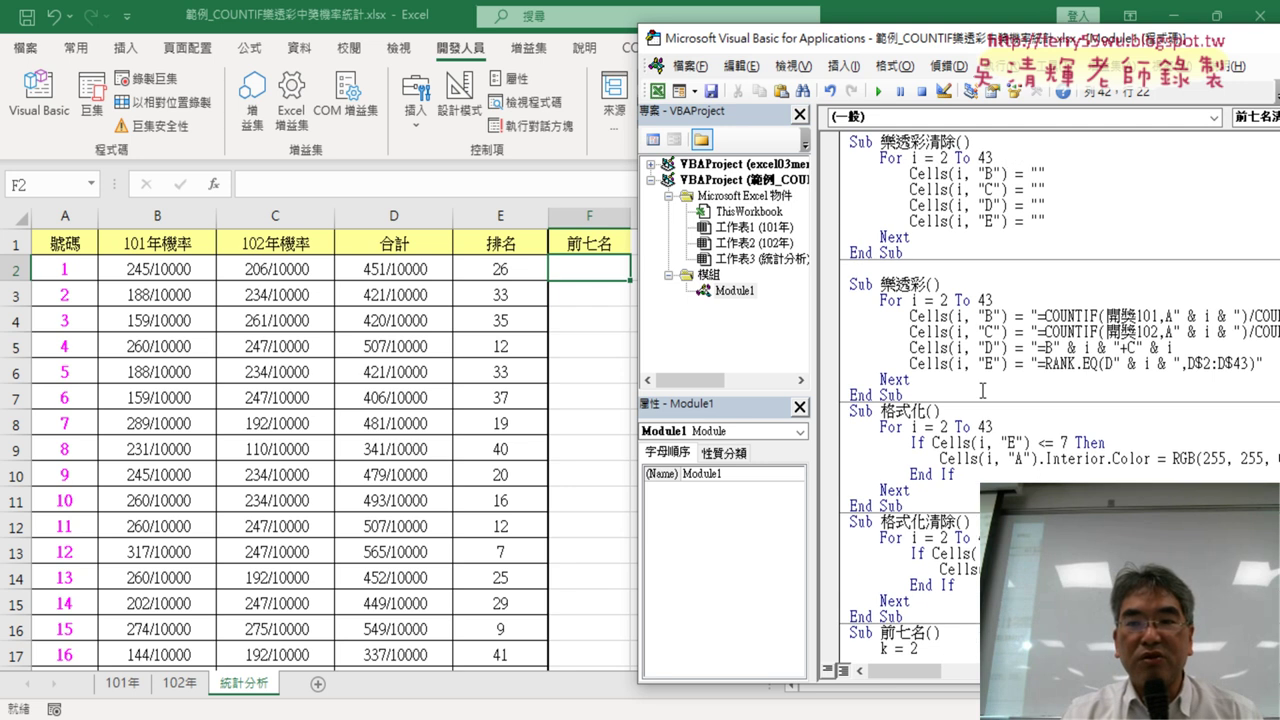
Step: Copy the 樂透彩 button and paste five copies stacked below it
click(585, 338)
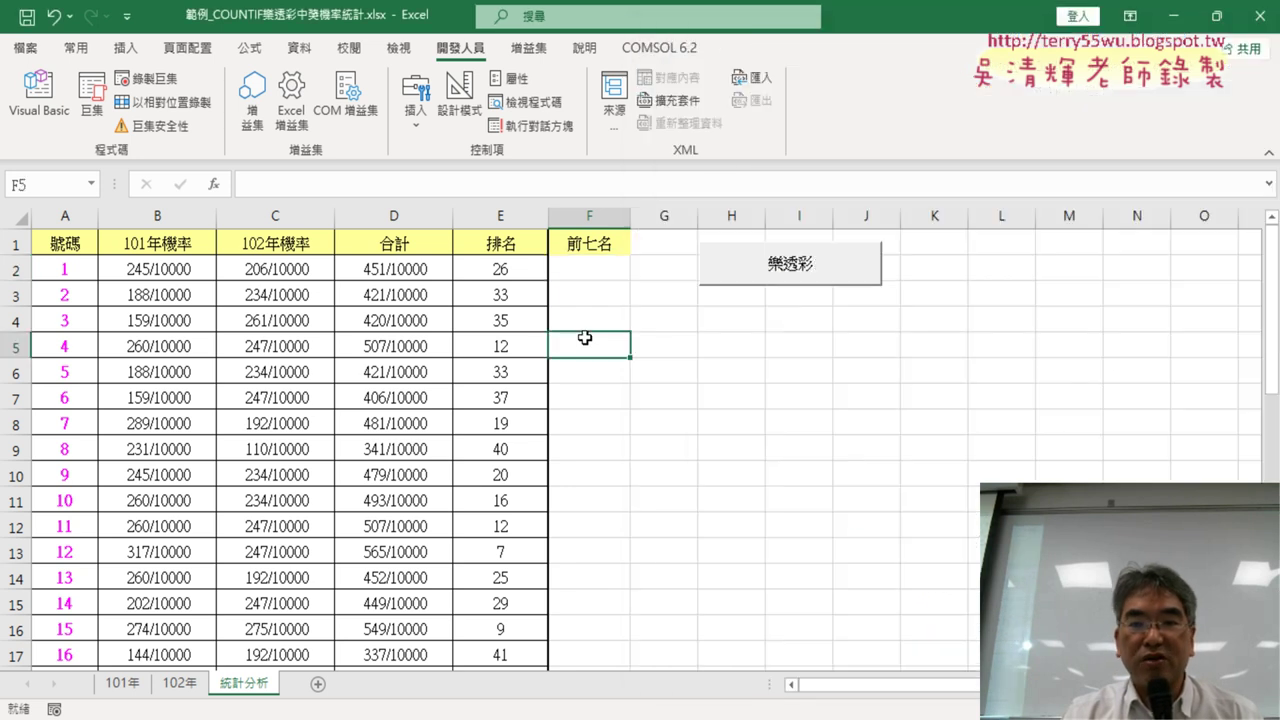
click(823, 268)
right_click(823, 268)
click(806, 297)
click(708, 303)
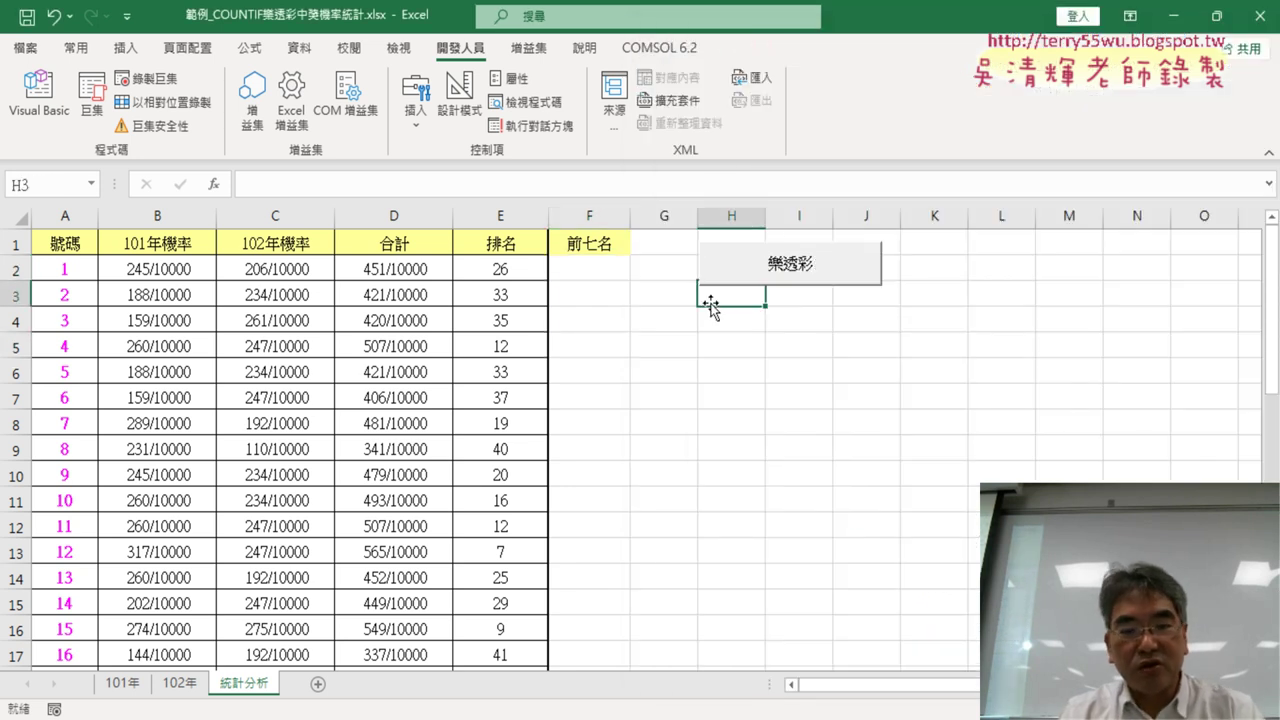
key(ctrl+v)
key(ctrl+v)
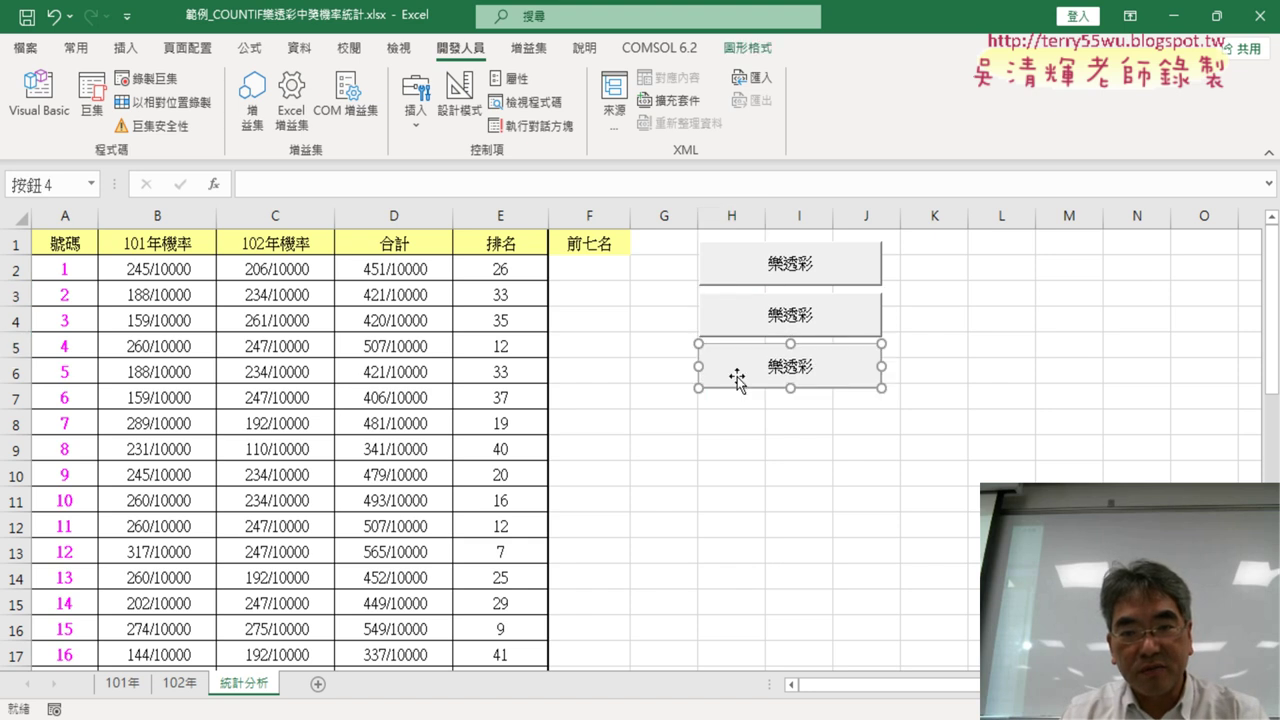
key(ctrl+v)
key(ctrl+v)
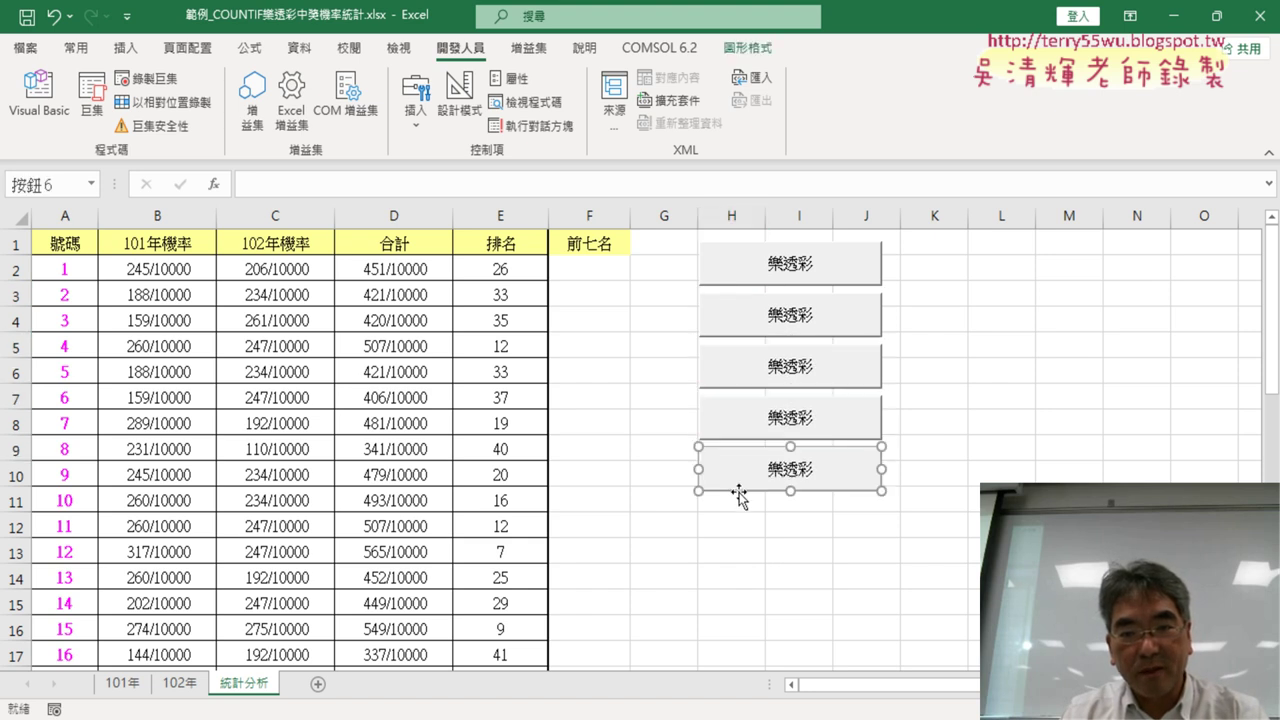
click(735, 499)
key(ctrl+v)
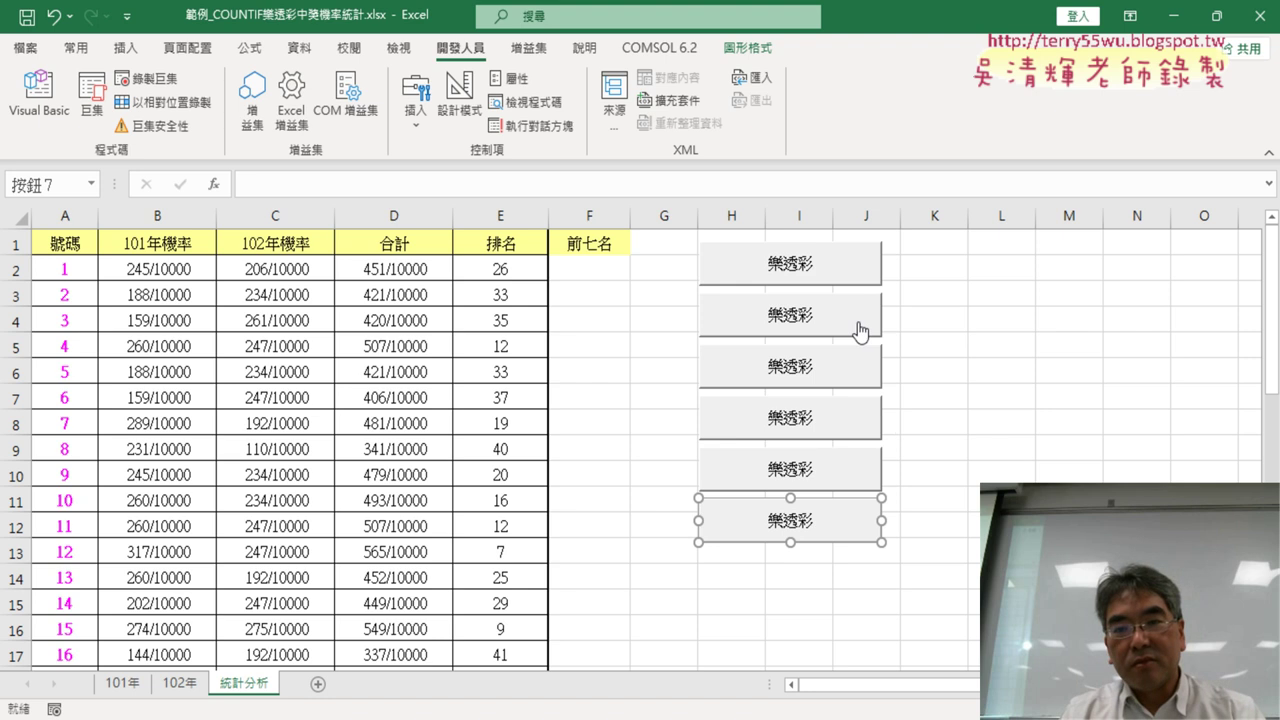
Step: Pick the 樂透彩清除 macro for the second button via 指定巨集
right_click(857, 325)
click(946, 508)
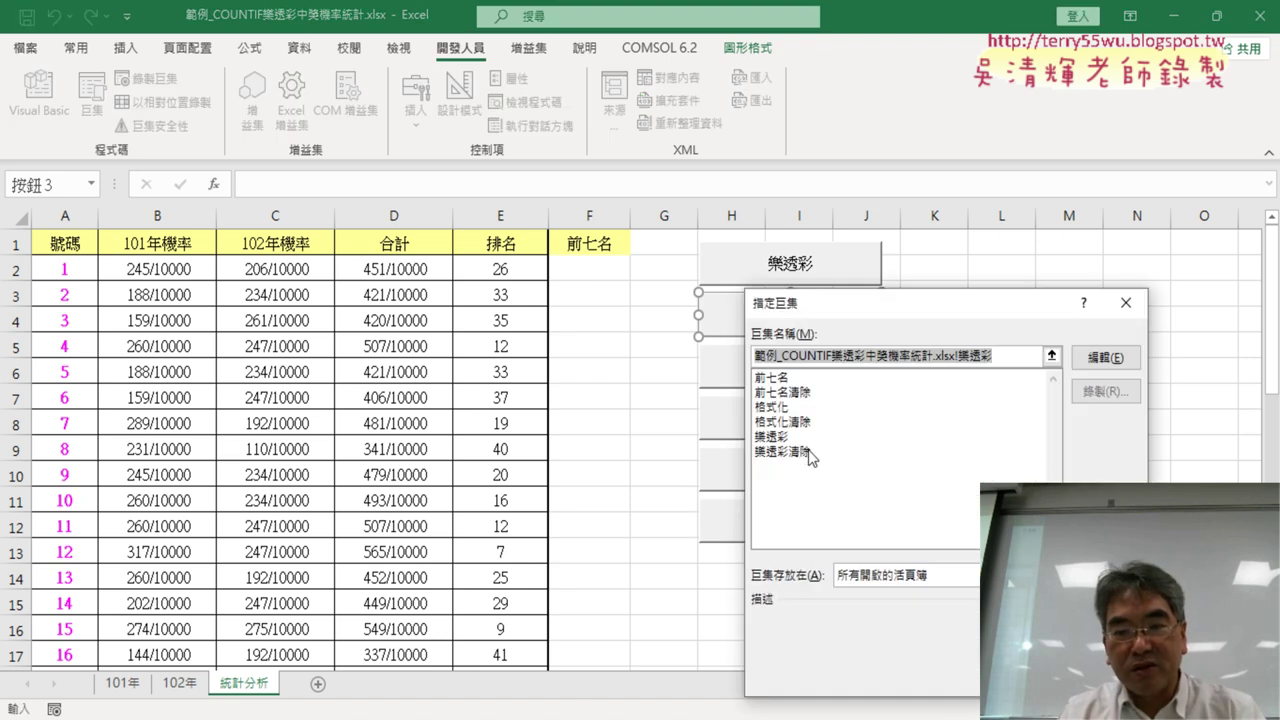
click(809, 452)
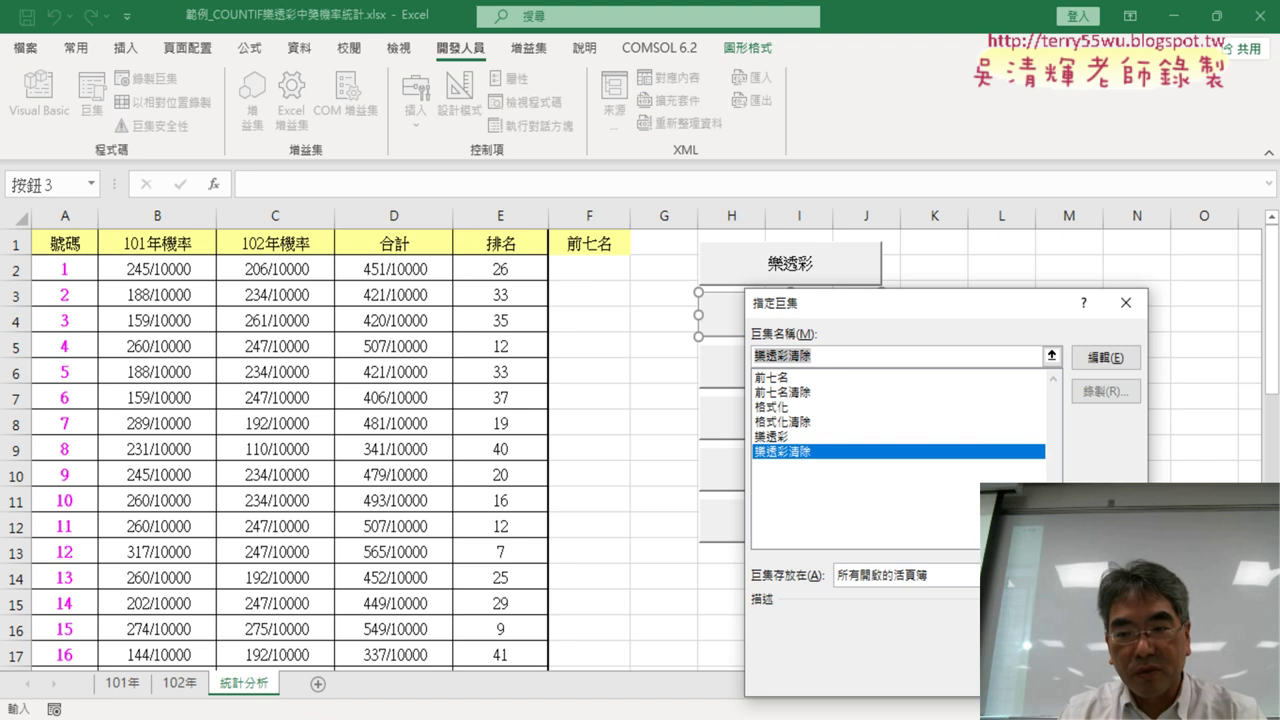
Step: Confirm 樂透彩清除 for the second button and caption it 樂透彩清除
key(Return)
click(776, 318)
key(BackSpace)
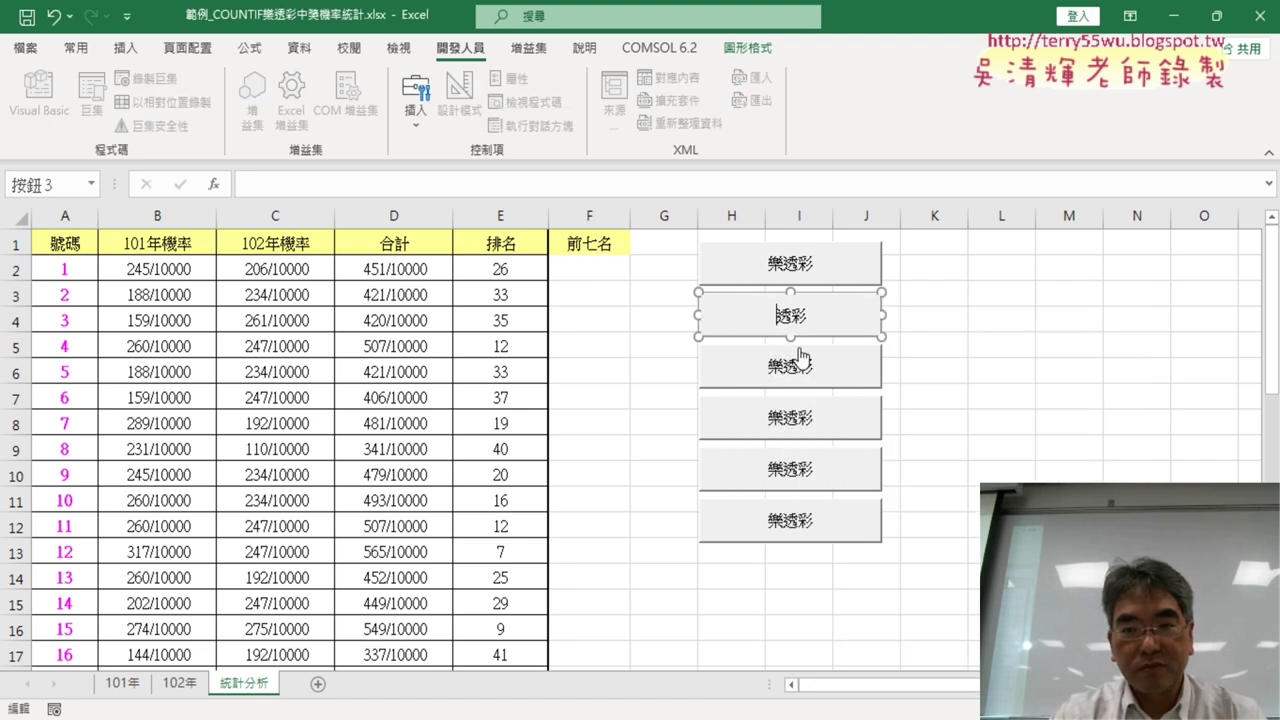
key(Delete)
key(Delete)
text(樂透彩清除)
Step: Assign the 格式化 macro to the third button and caption it 格式化
right_click(832, 372)
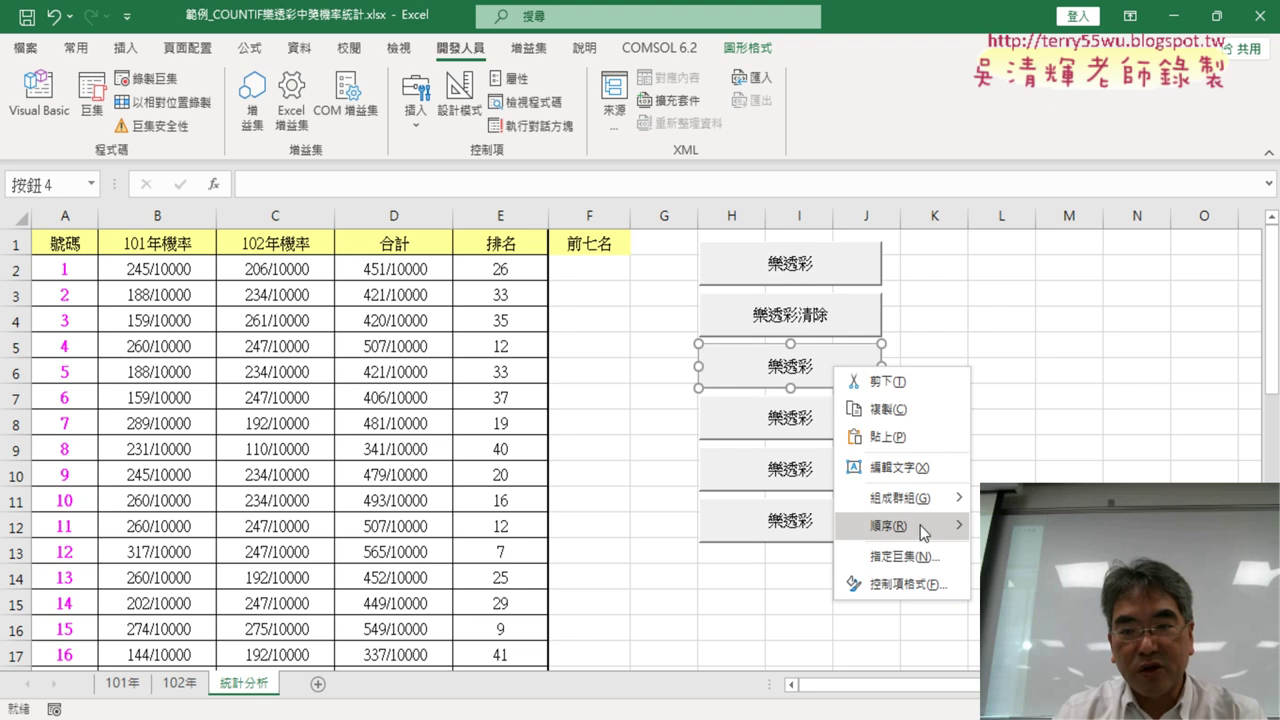
click(880, 558)
click(781, 423)
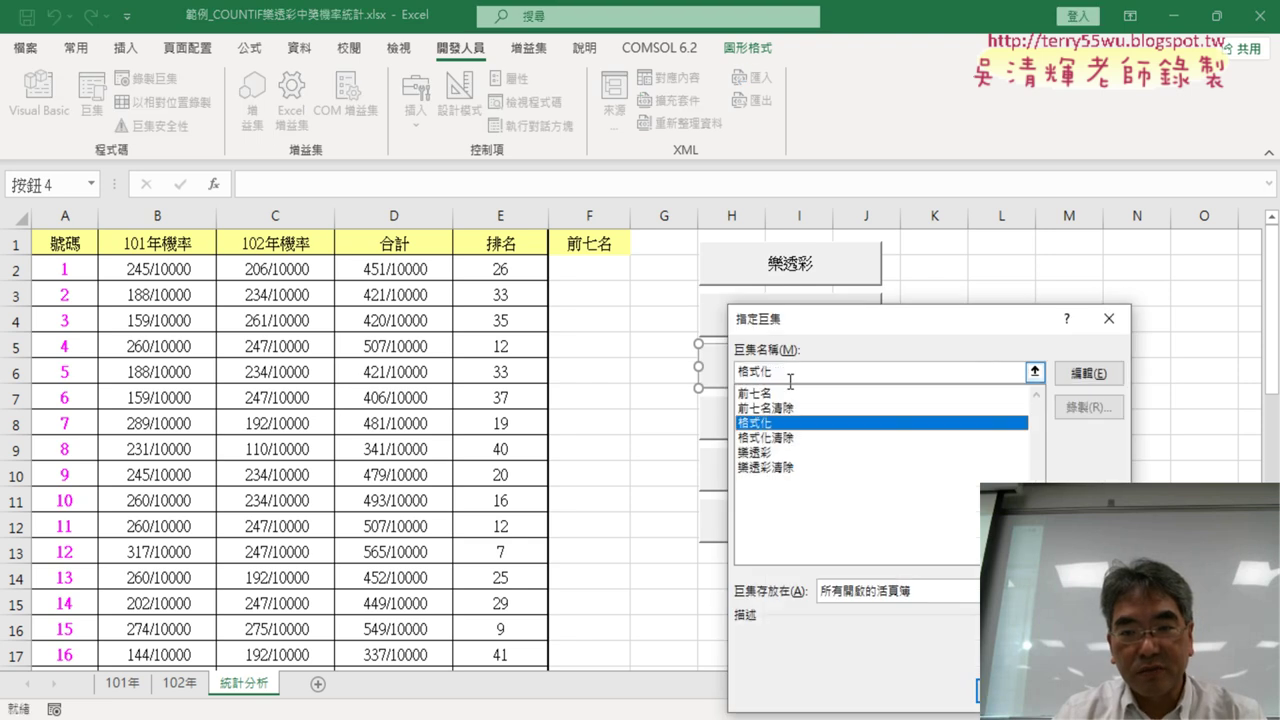
key(Return)
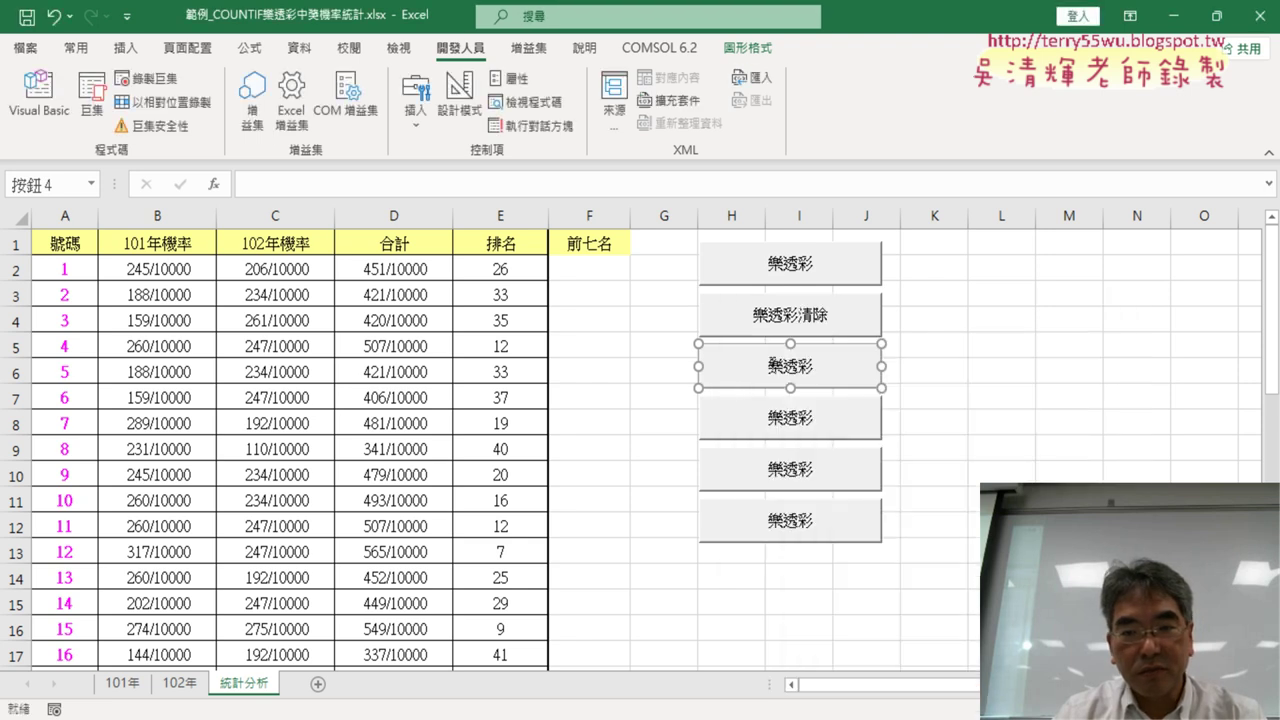
text(格式化)
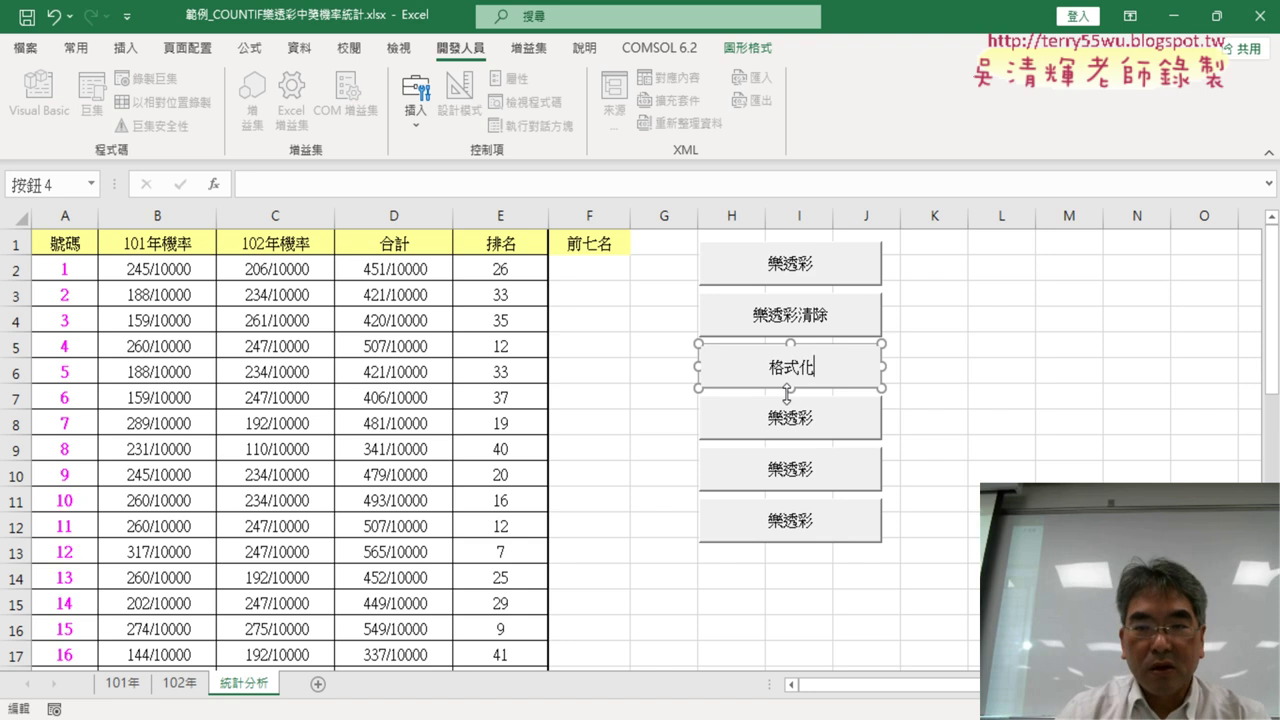
Step: Assign the 前七名清除 macro to the fourth button and caption it 前七名清除
right_click(816, 418)
click(906, 607)
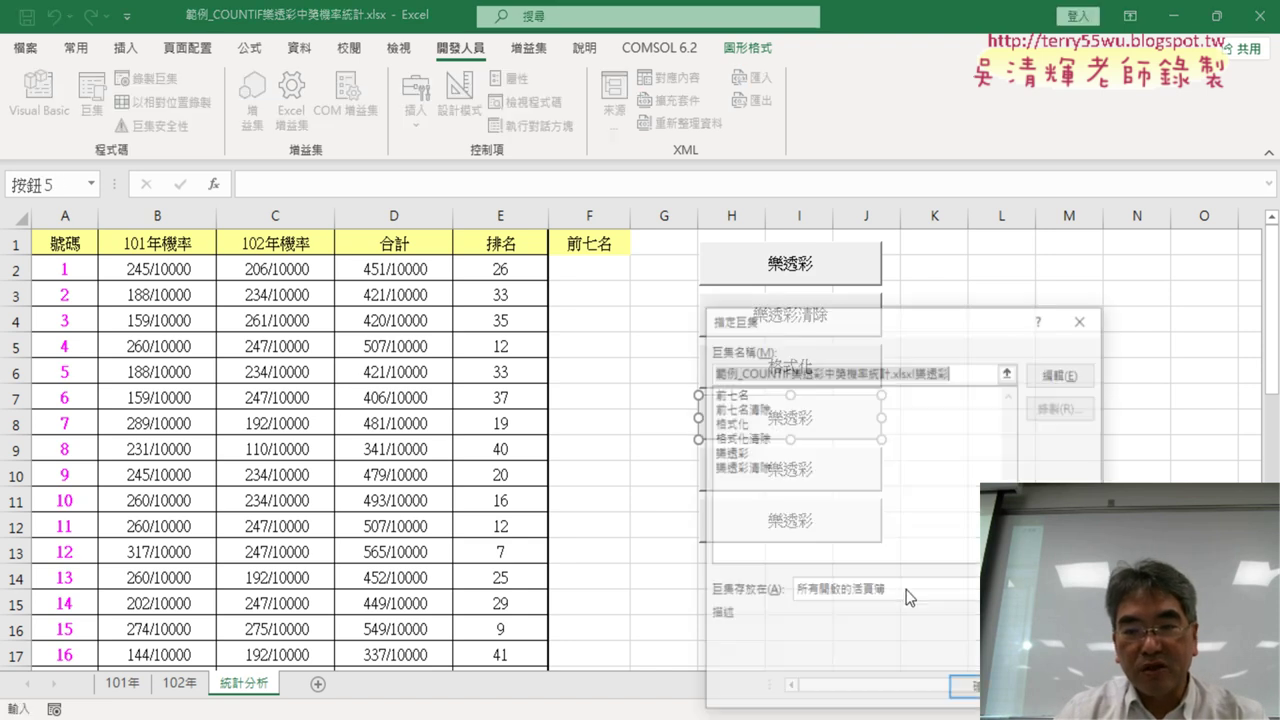
click(760, 407)
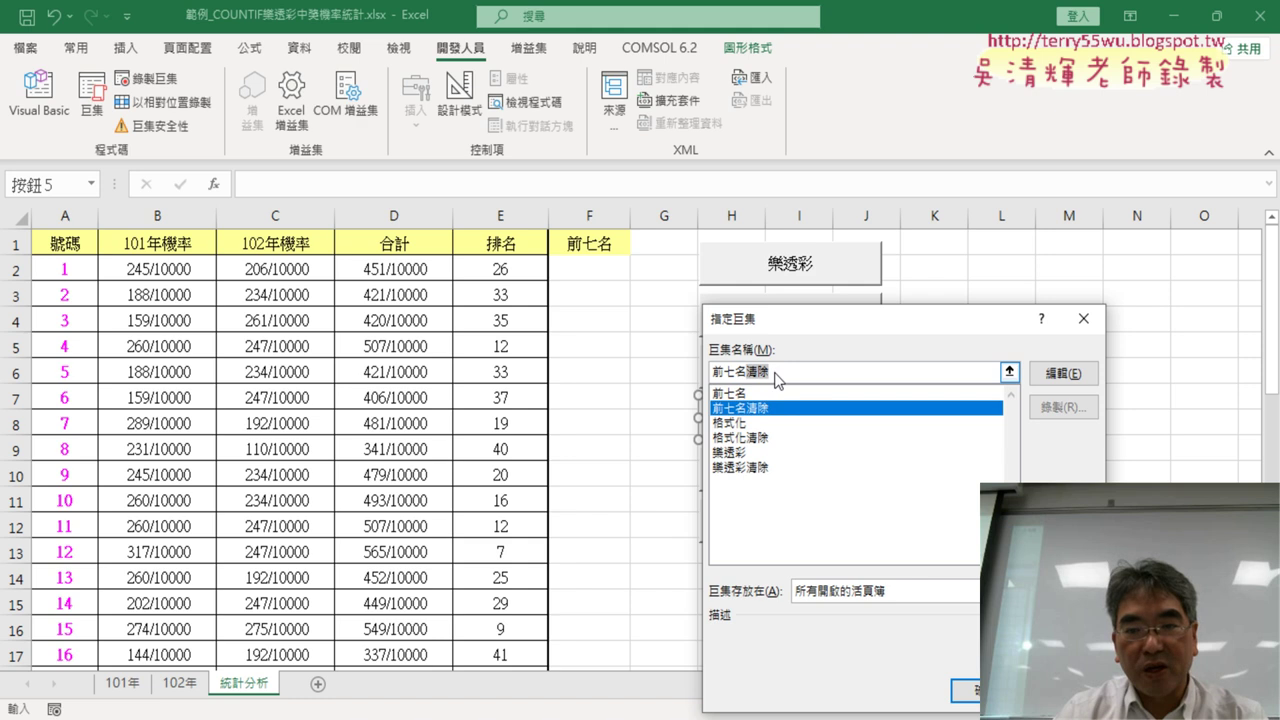
key(Return)
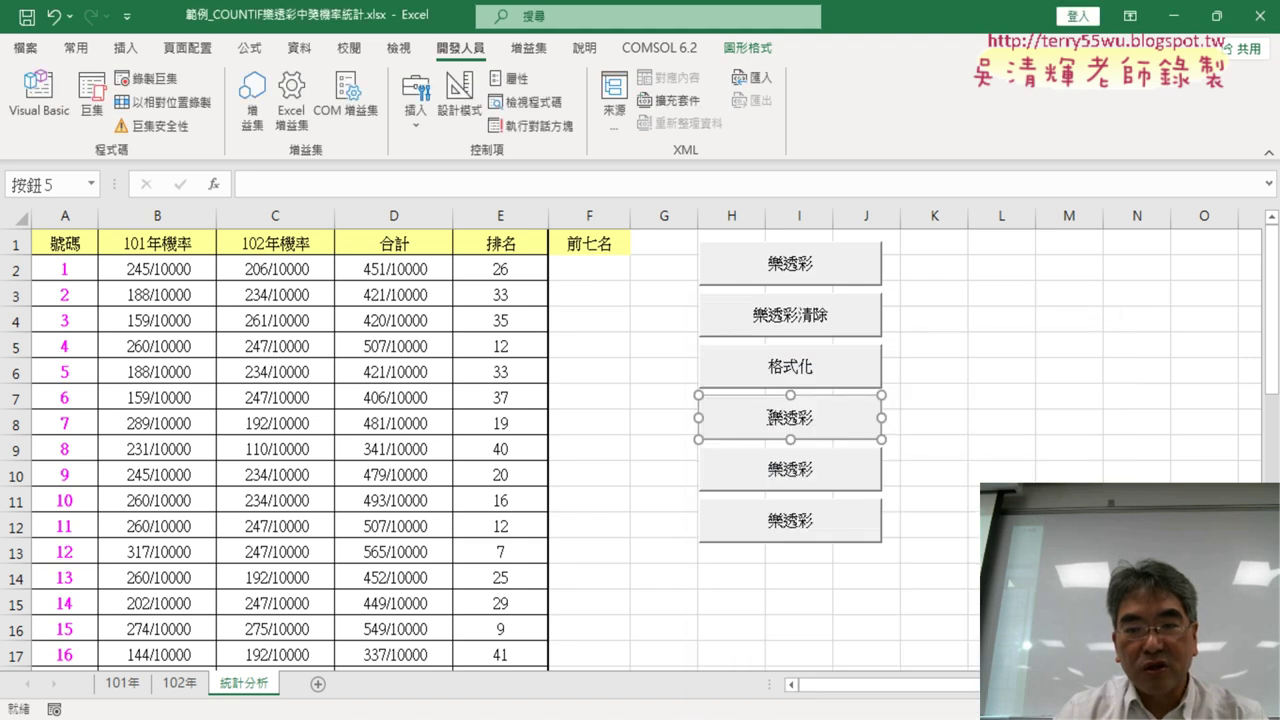
text(前七名清除)
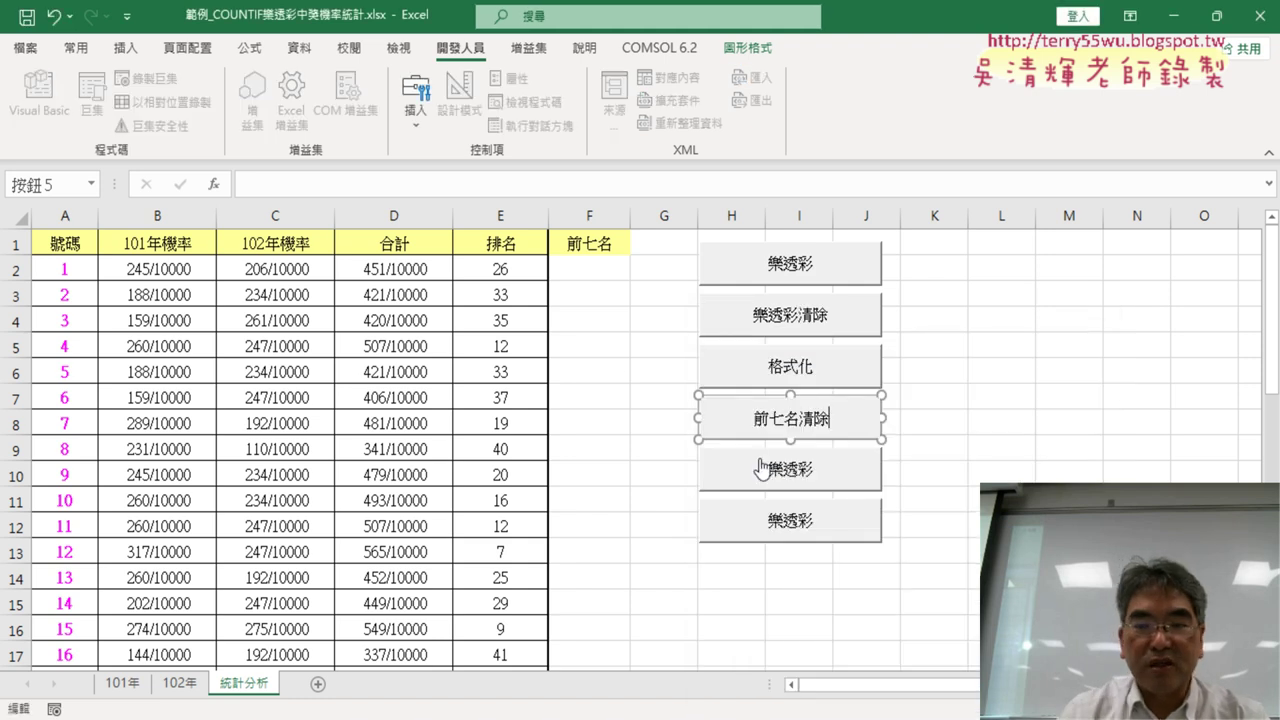
Step: Assign the 前七名 macro to the fifth button and clear its old 樂透彩 caption
right_click(803, 476)
click(872, 663)
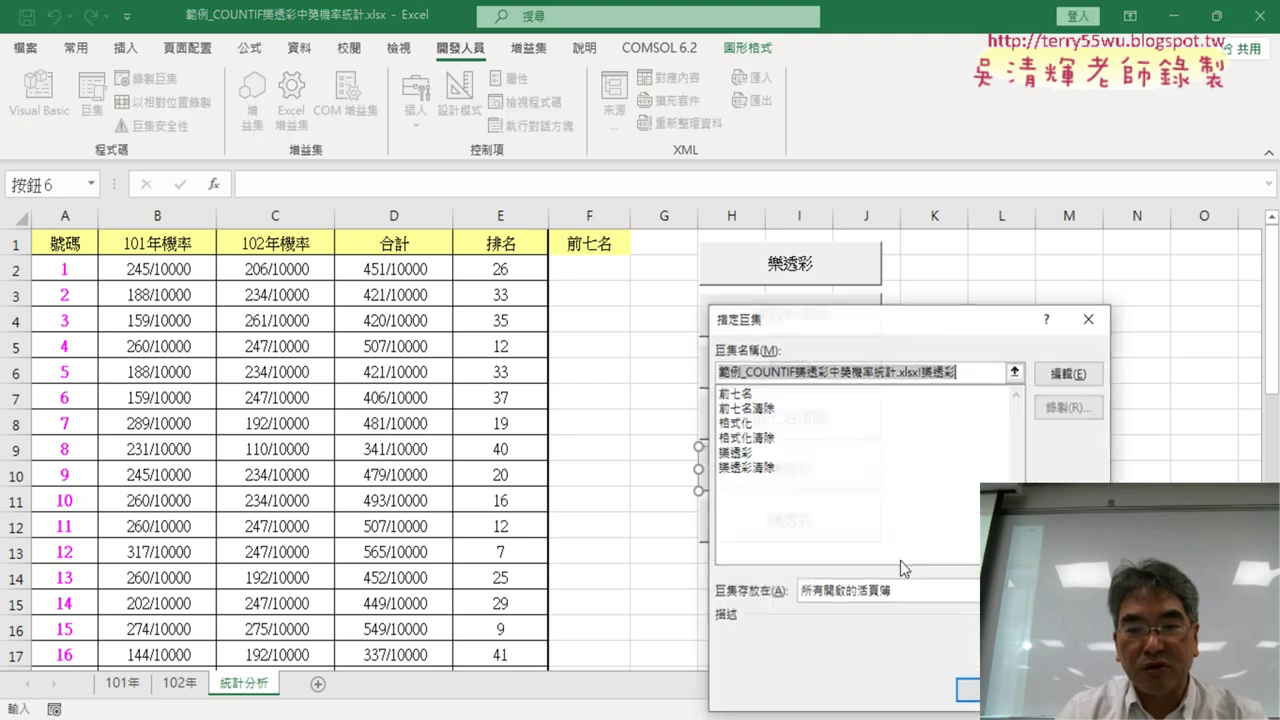
click(765, 395)
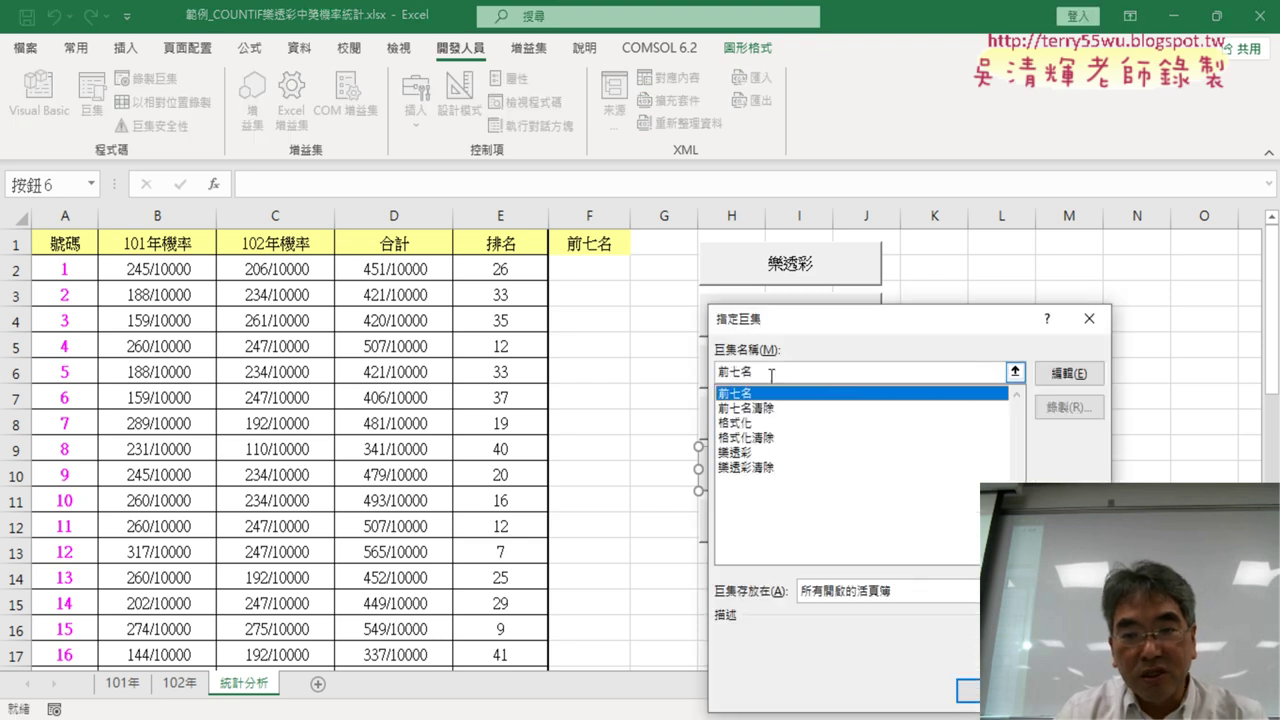
click(970, 690)
click(785, 472)
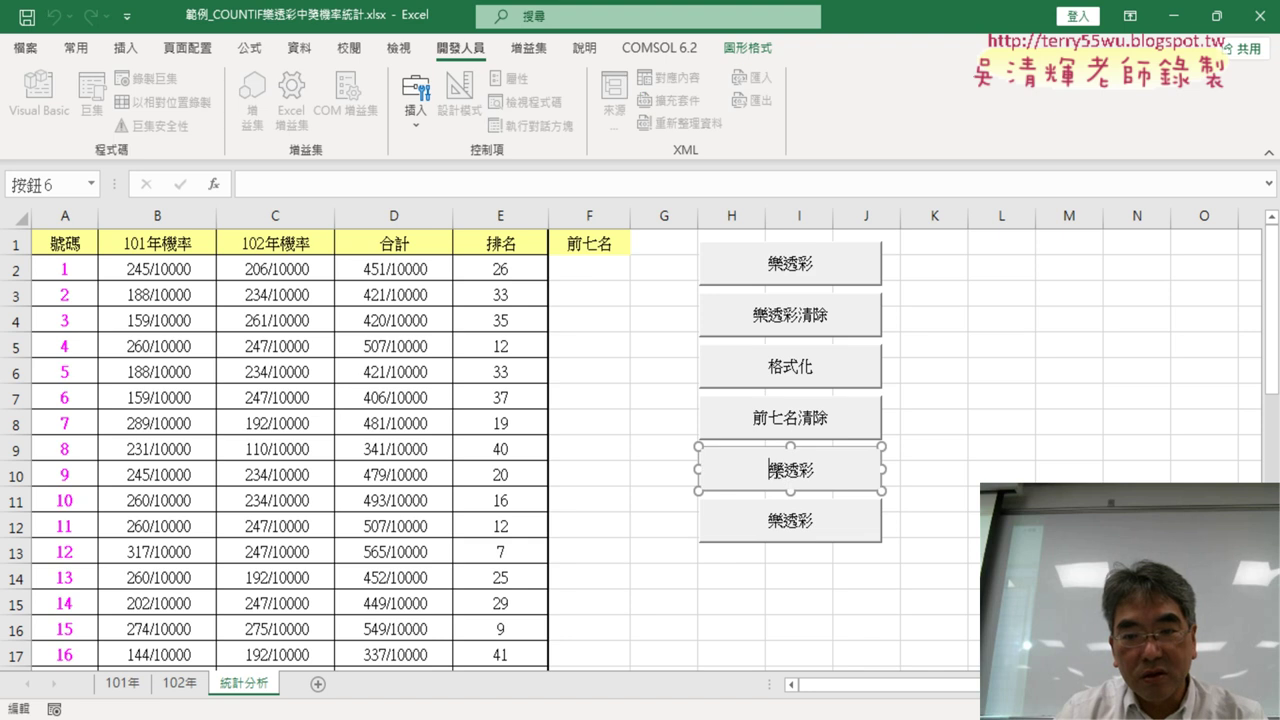
key(Delete)
key(Delete)
key(Delete)
Step: Caption the fifth button 前七名; assign 前七名清除 to the sixth and caption it so
text(前七名)
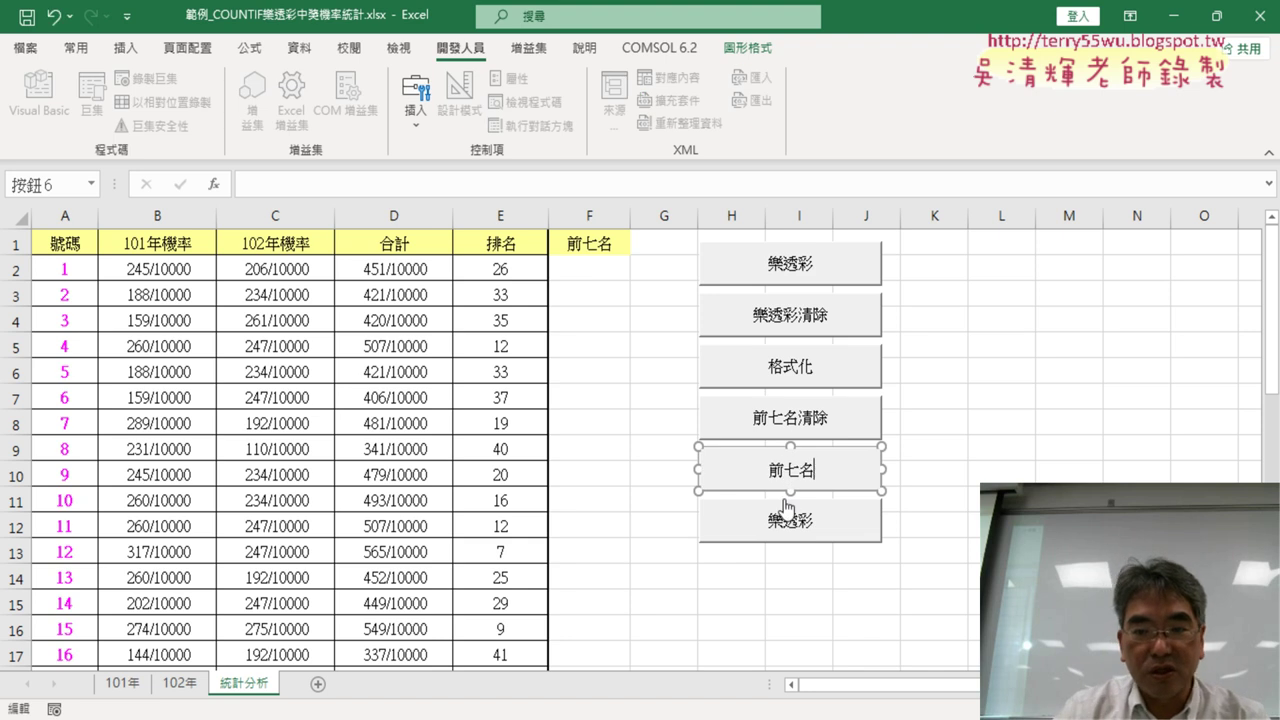
right_click(823, 520)
click(886, 476)
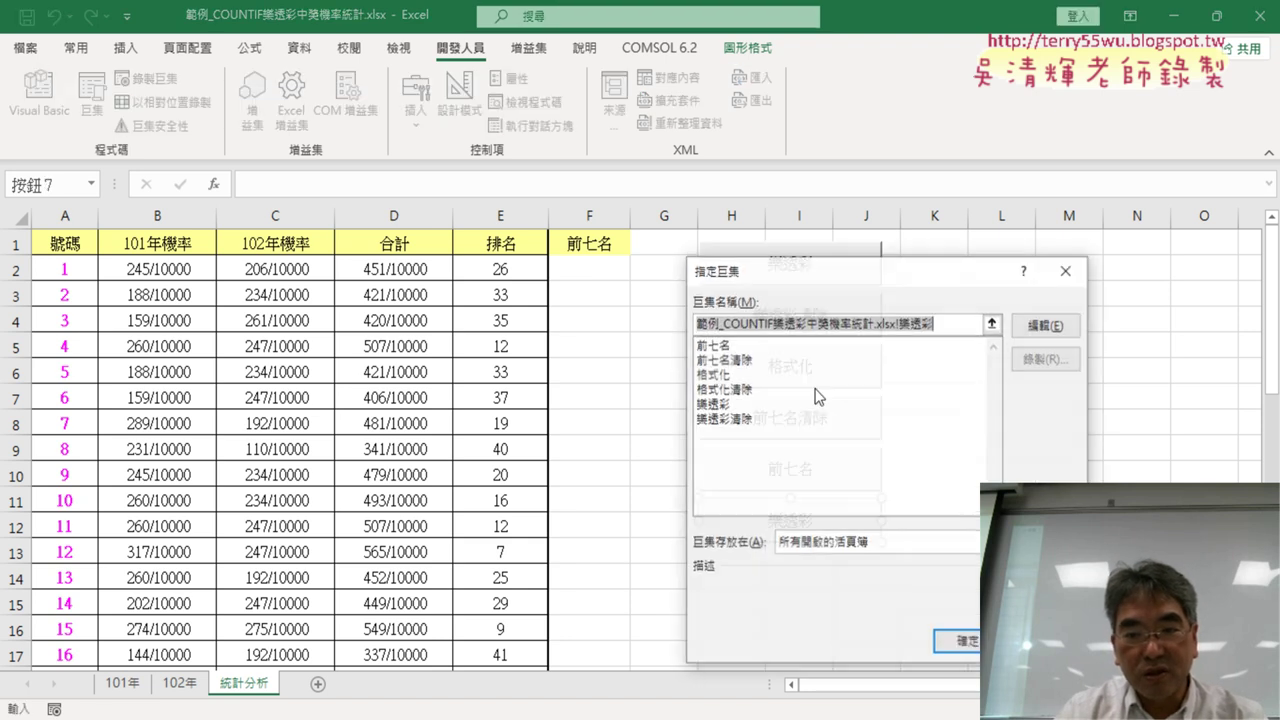
click(739, 360)
click(957, 642)
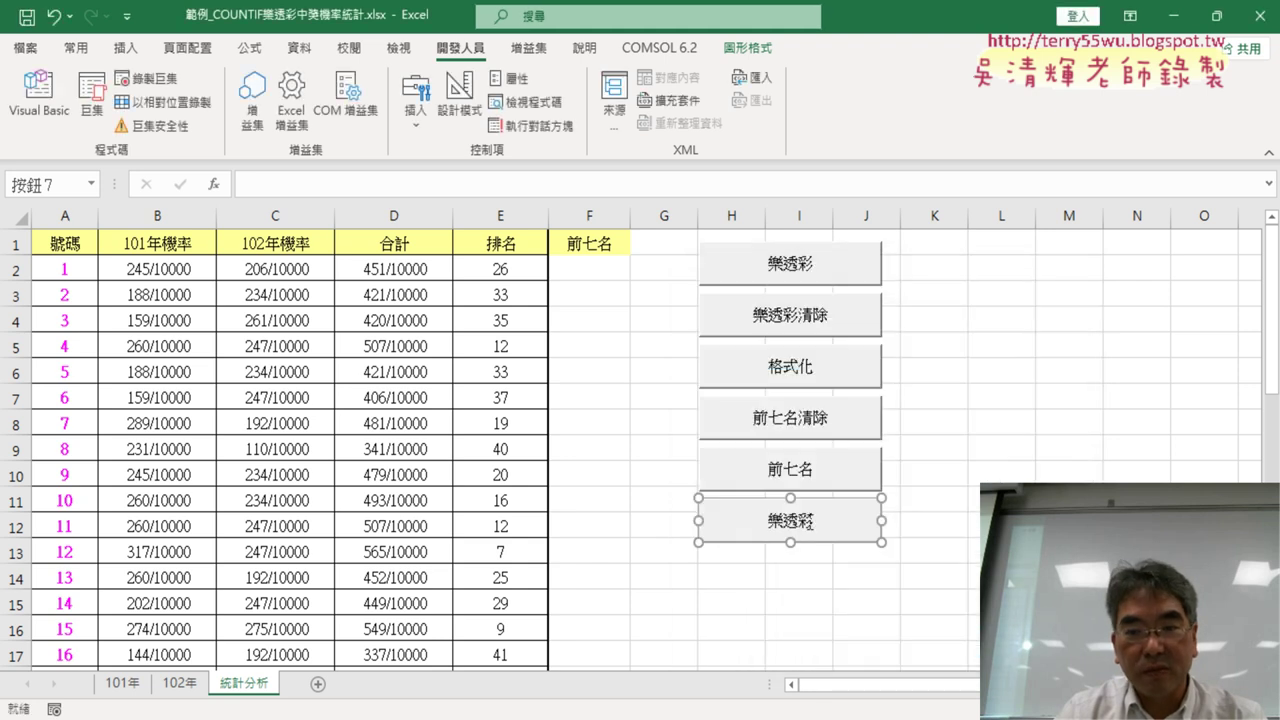
click(773, 527)
key(Delete)
key(Delete)
key(Delete)
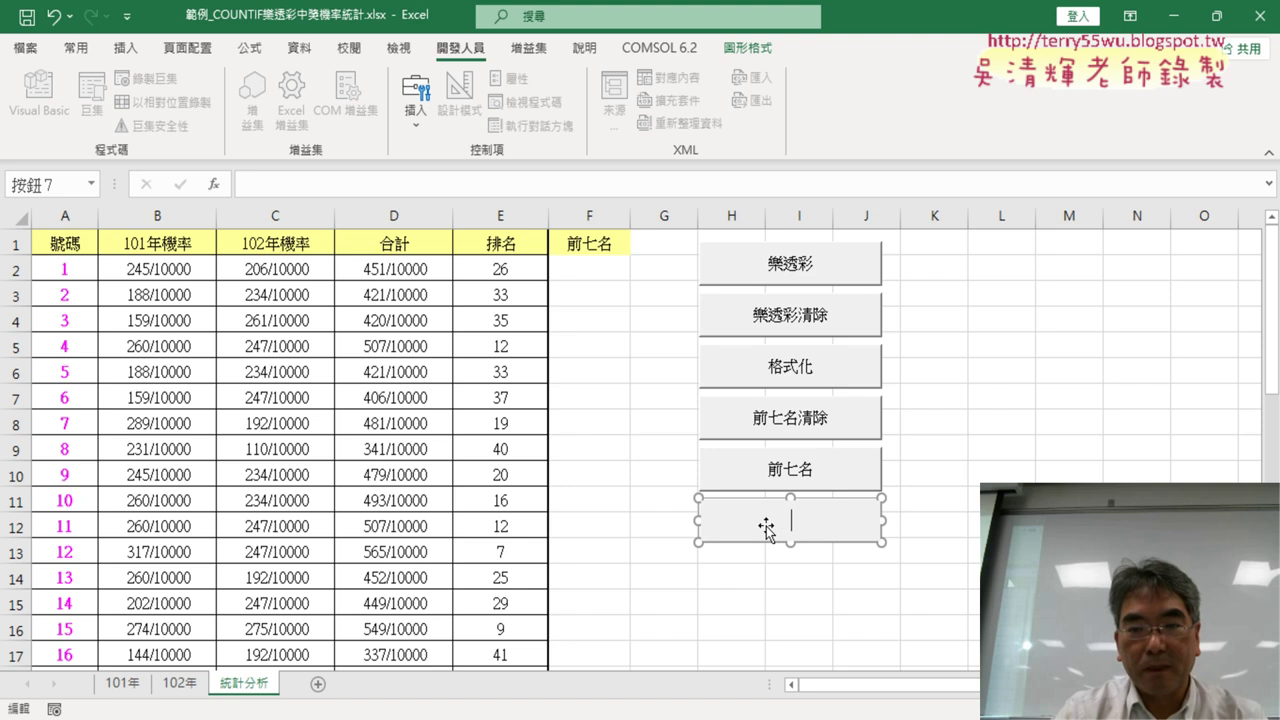
text(前七名清除)
Step: Assign 格式化清除 to the fourth button and relabel it 格式化清除
right_click(800, 438)
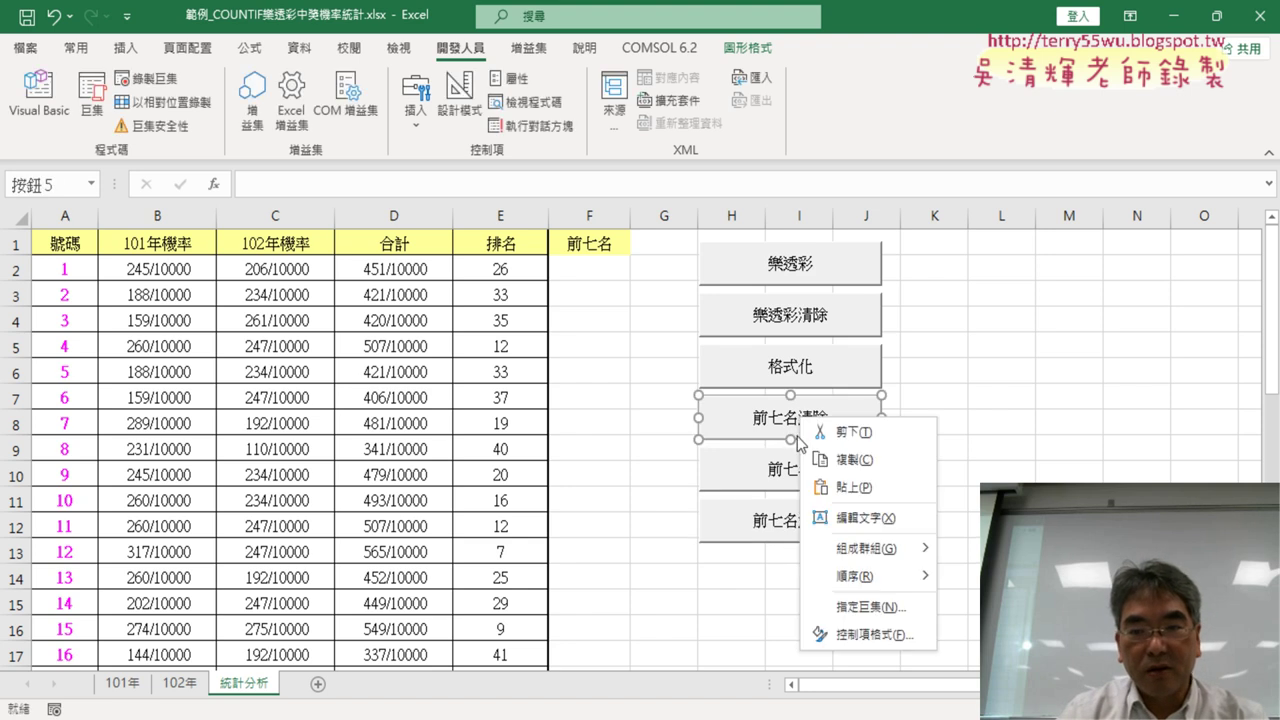
click(890, 600)
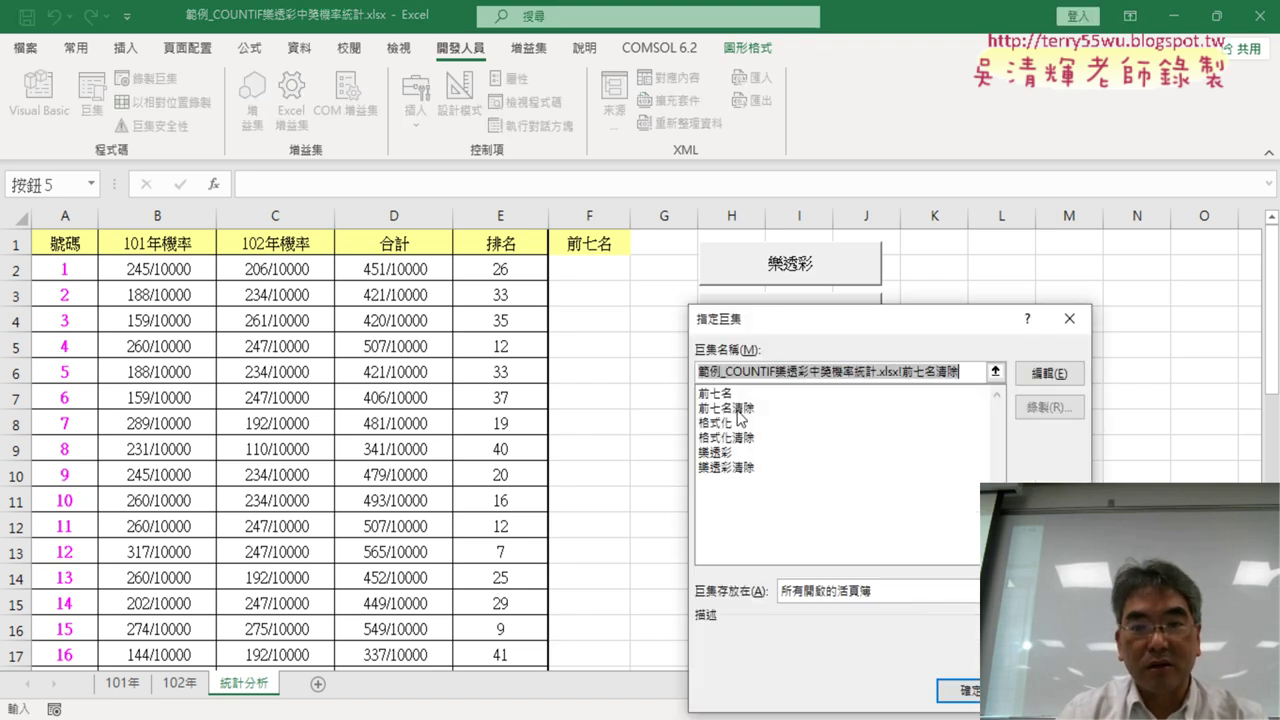
click(733, 438)
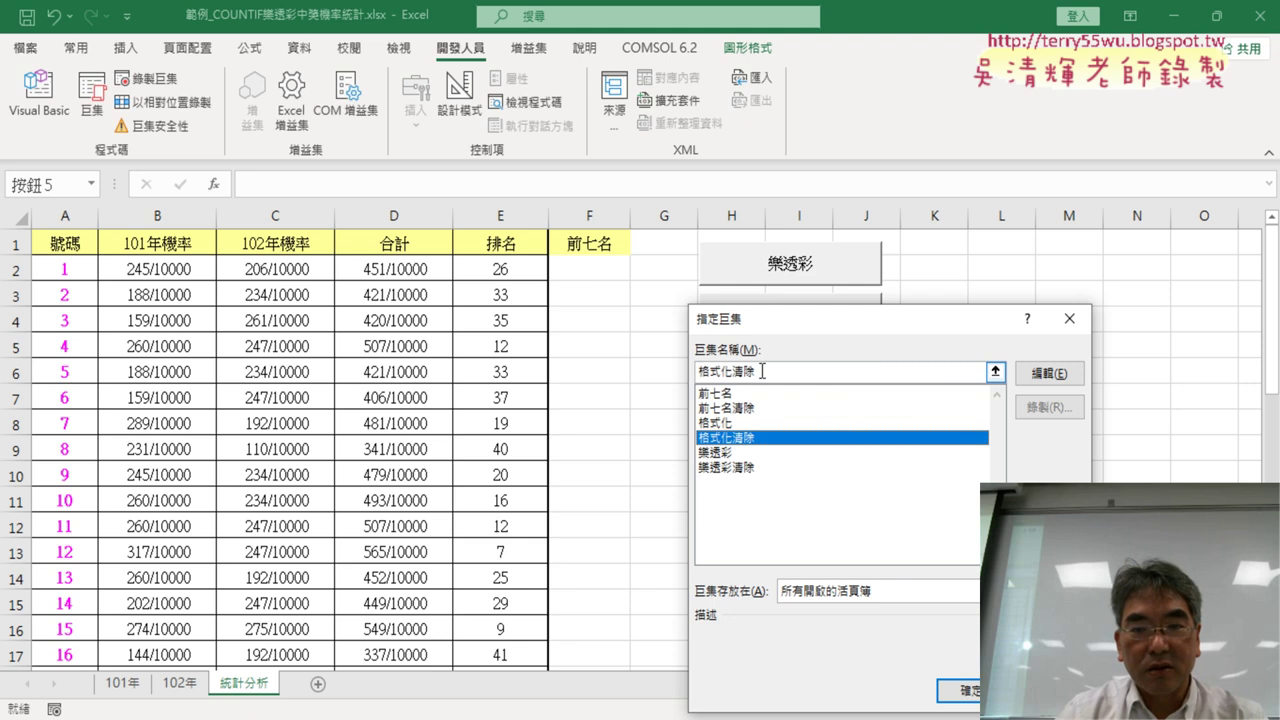
click(962, 690)
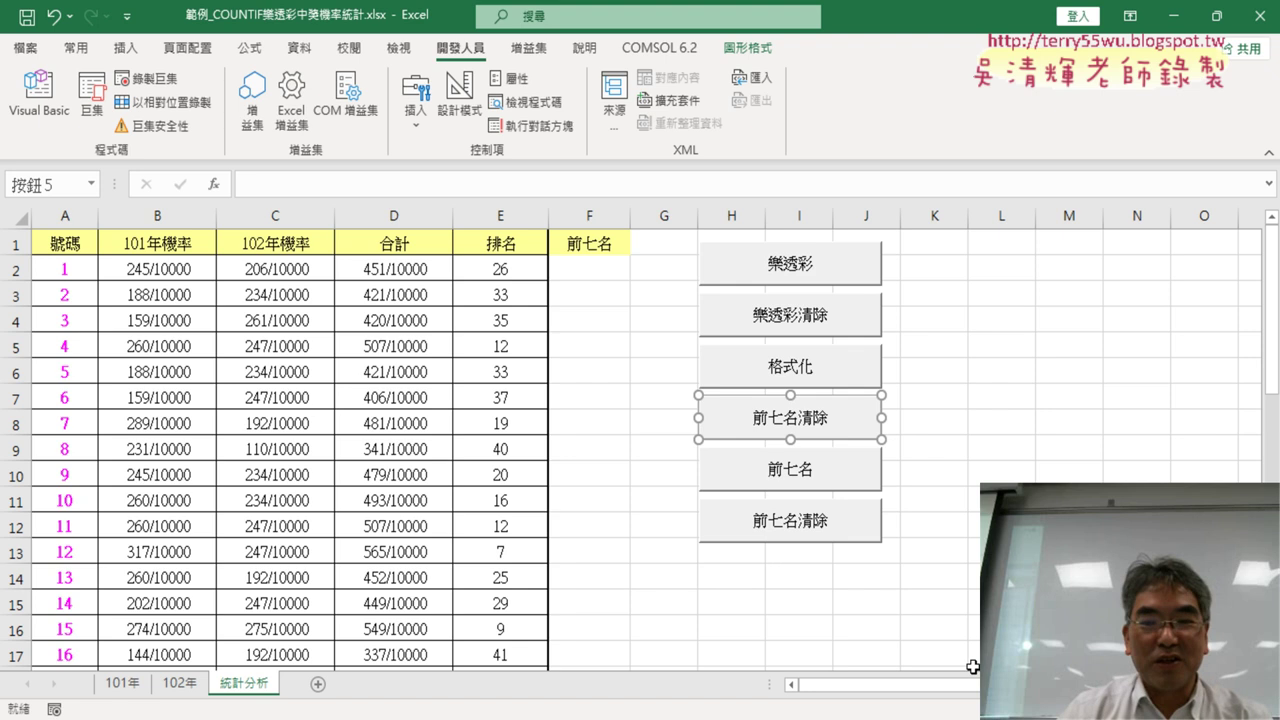
right_click(836, 418)
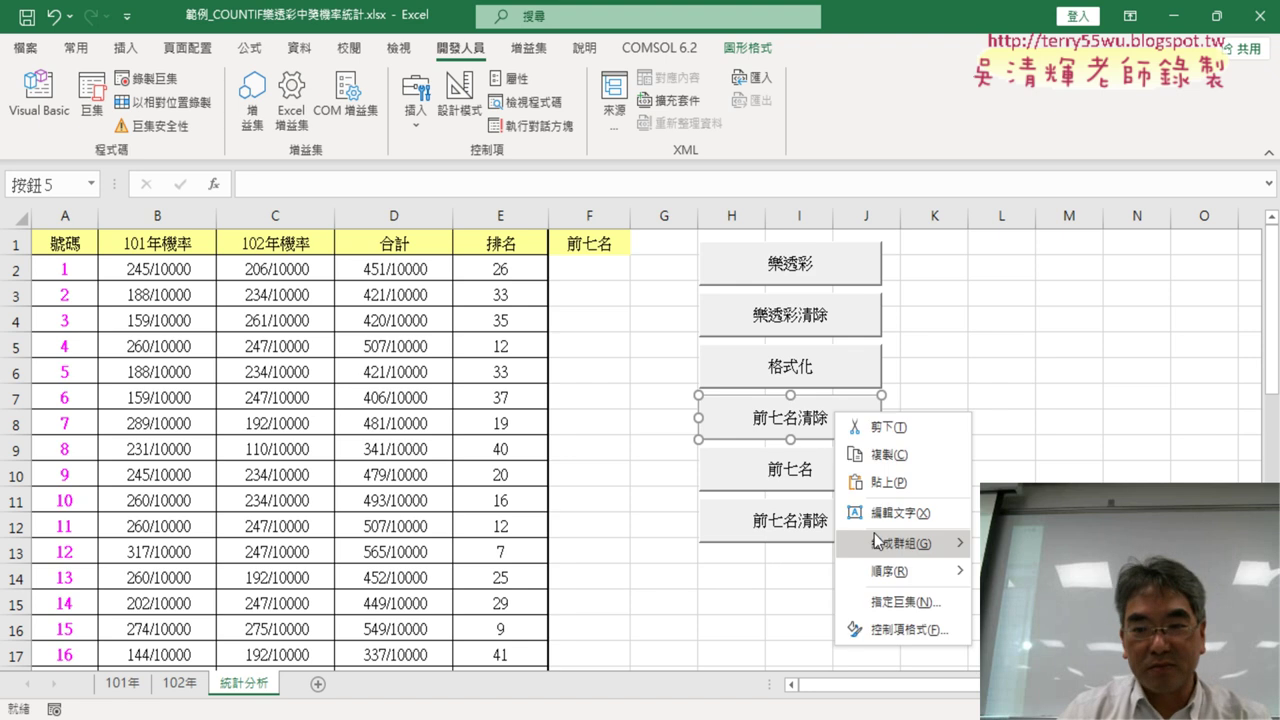
click(945, 602)
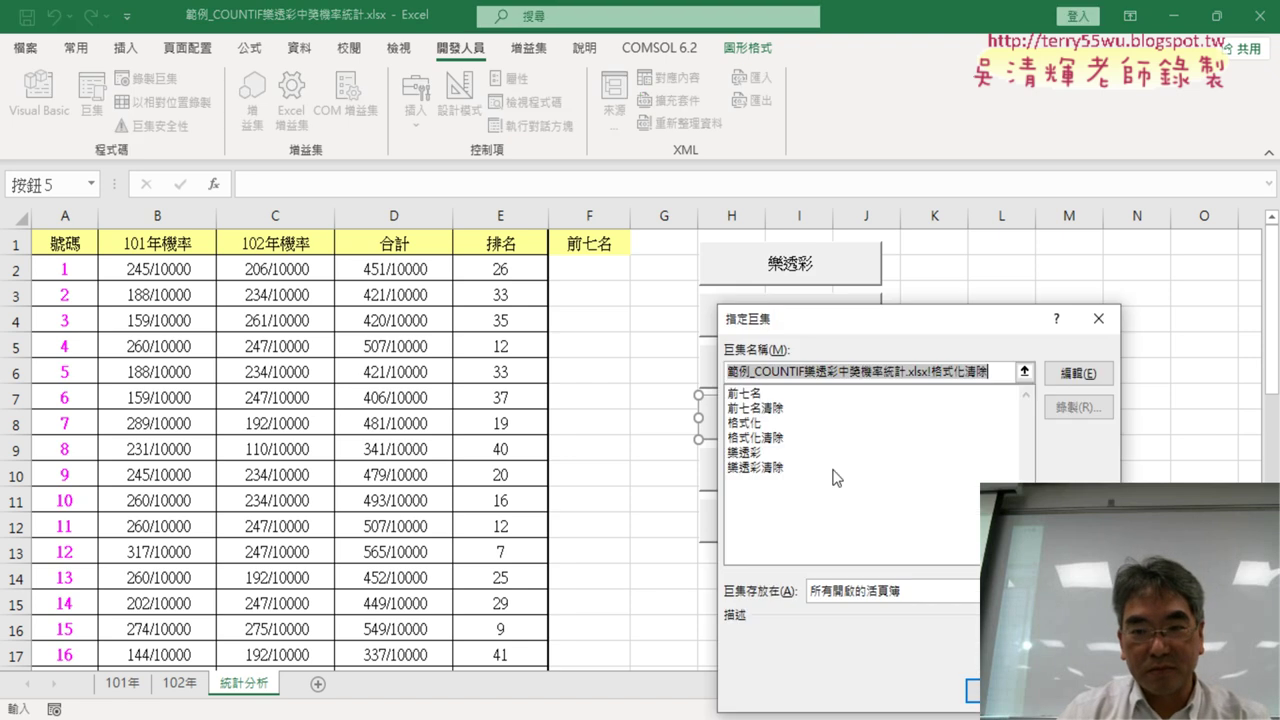
click(787, 438)
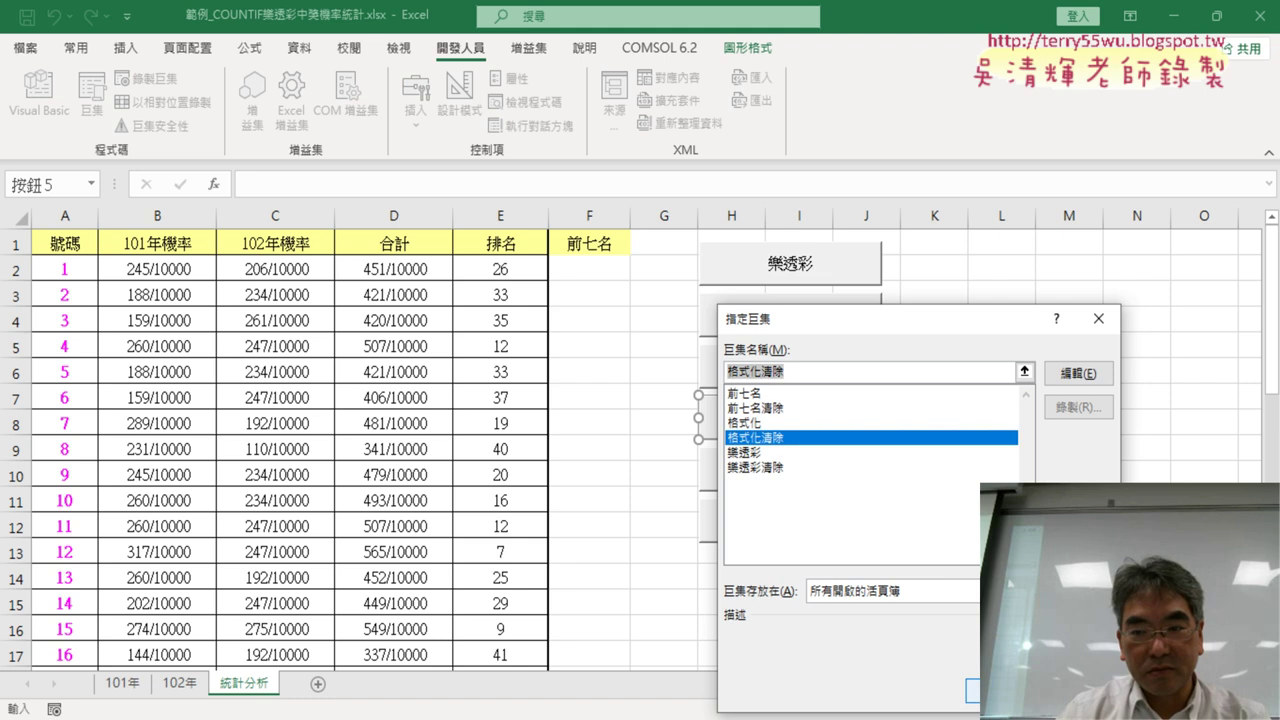
click(973, 691)
click(765, 430)
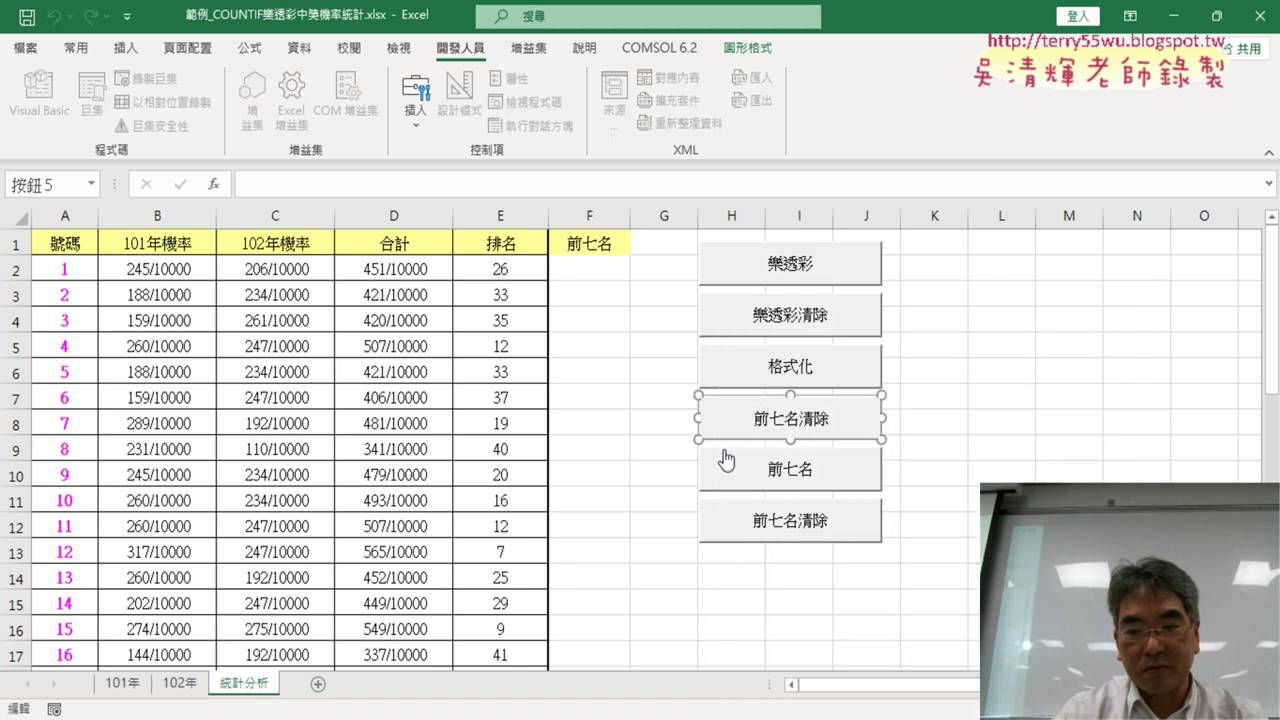
key(BackSpace)
key(BackSpace)
key(BackSpace)
key(BackSpace)
key(BackSpace)
text(格式化清除)
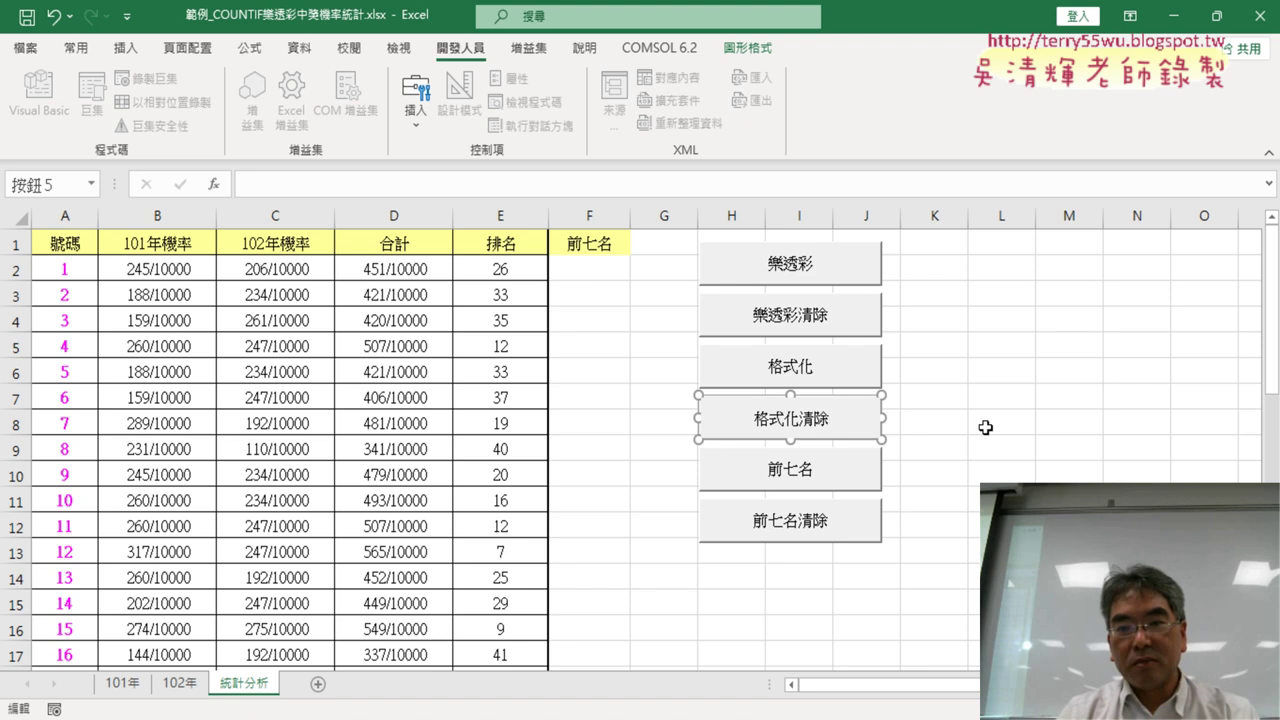
click(962, 468)
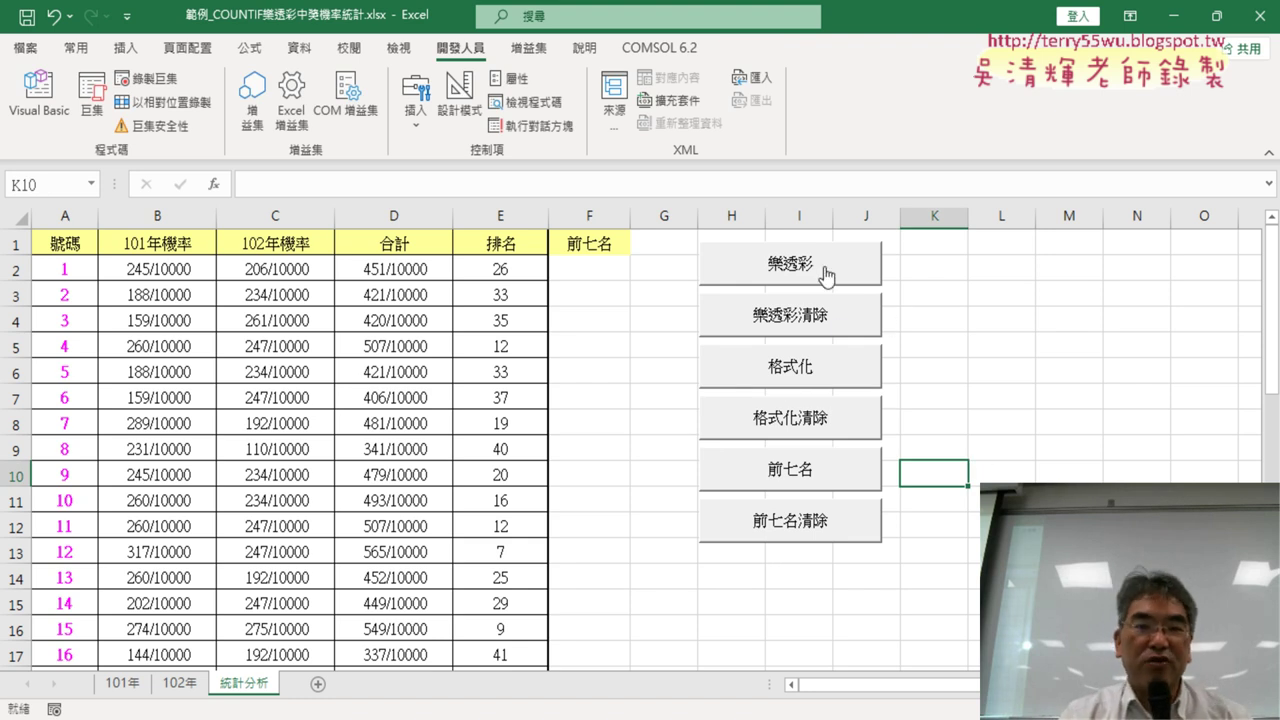
click(814, 320)
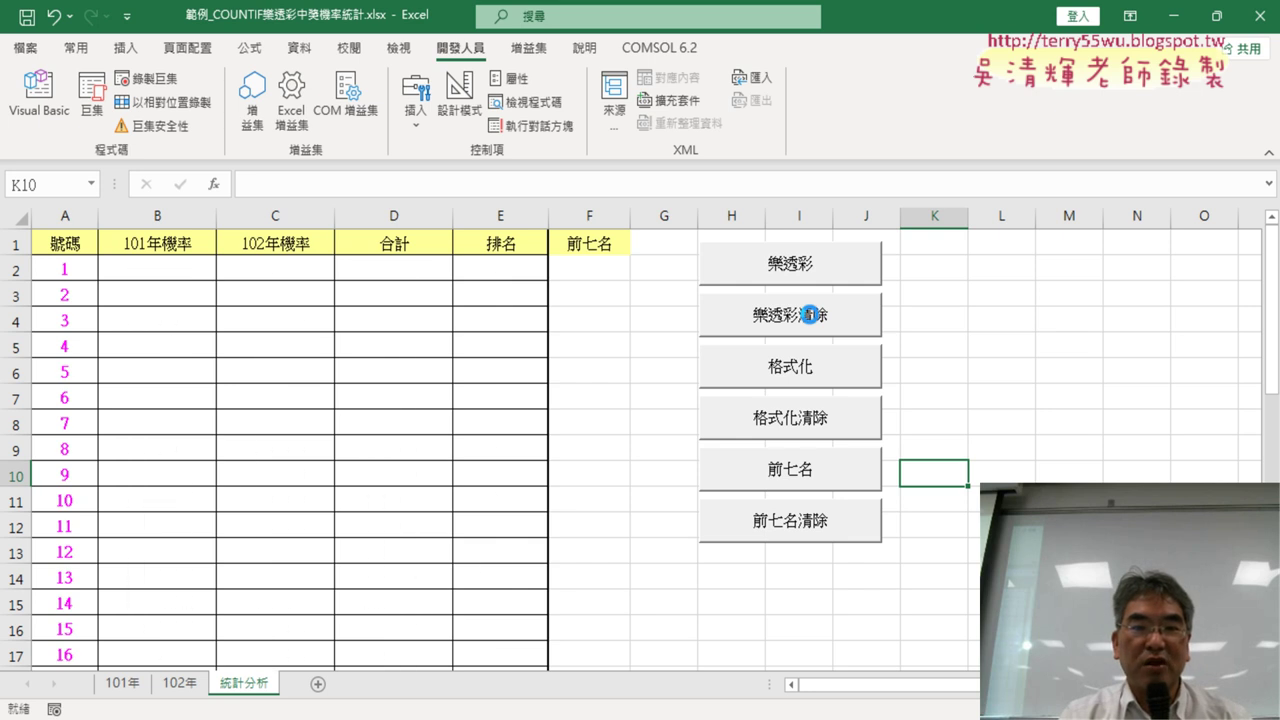
click(806, 268)
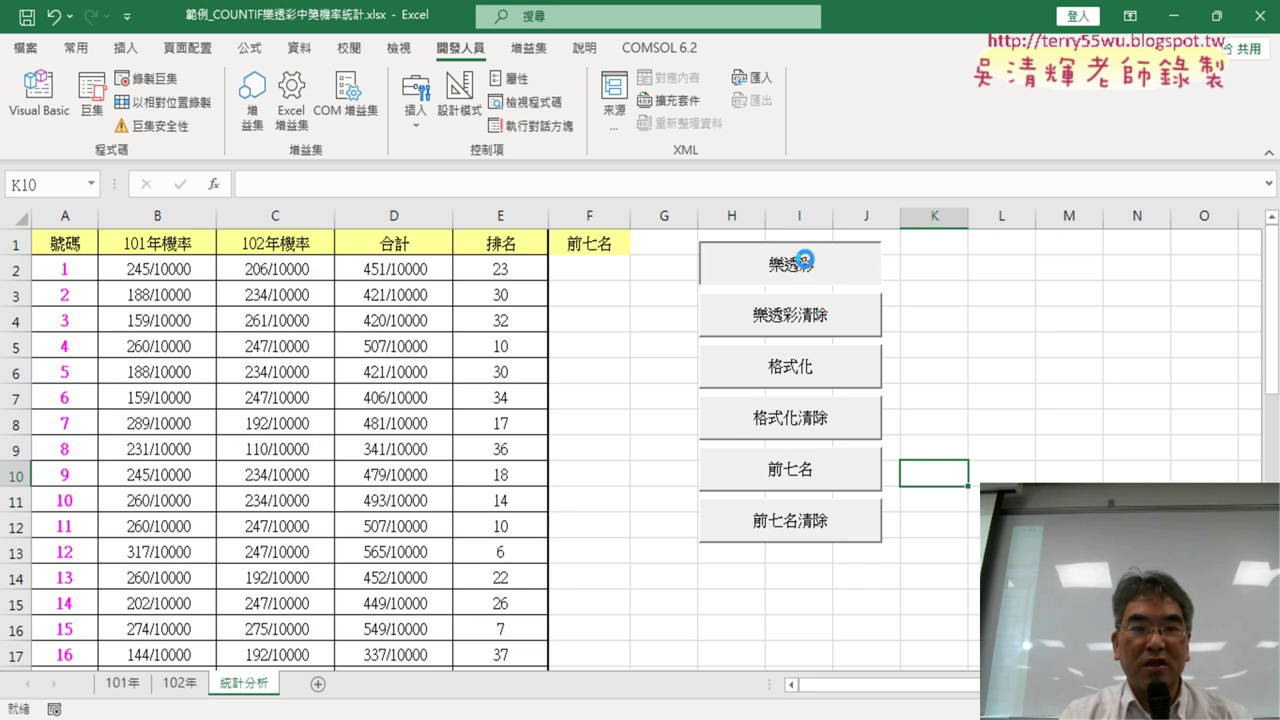
click(798, 384)
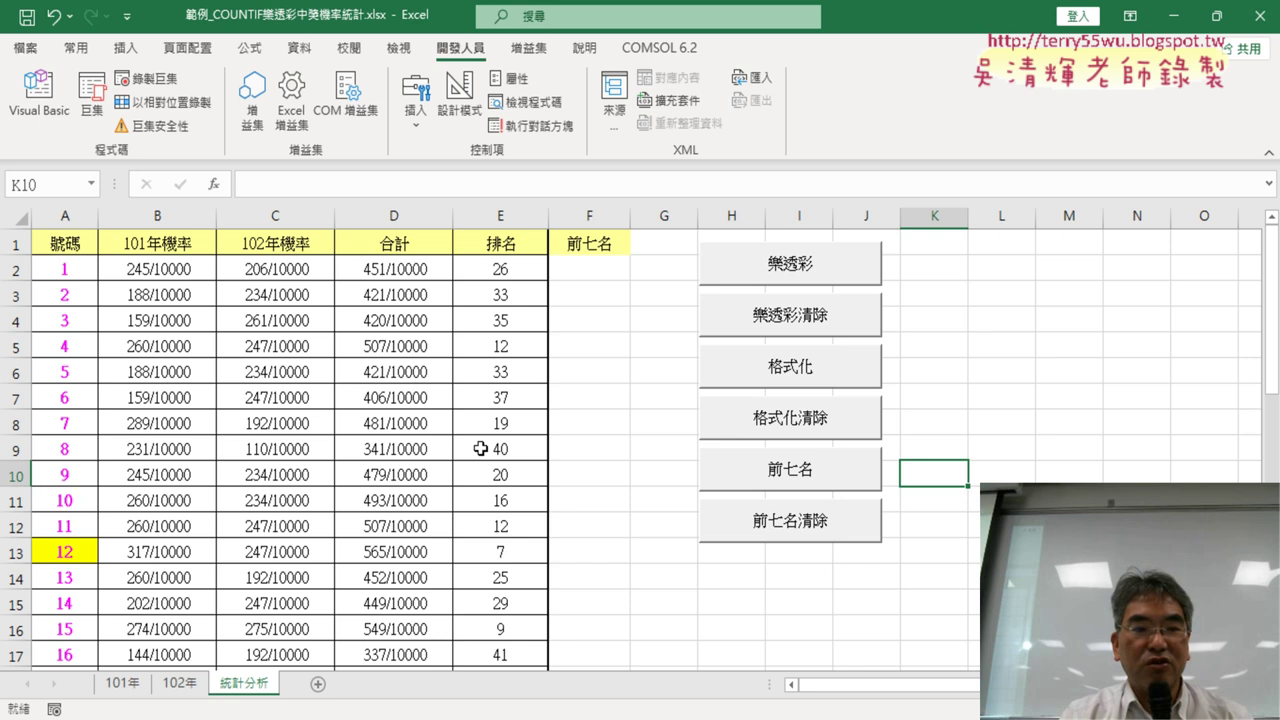
scroll(180, 497, down, 3)
scroll(185, 501, down, 3)
scroll(185, 501, up, 6)
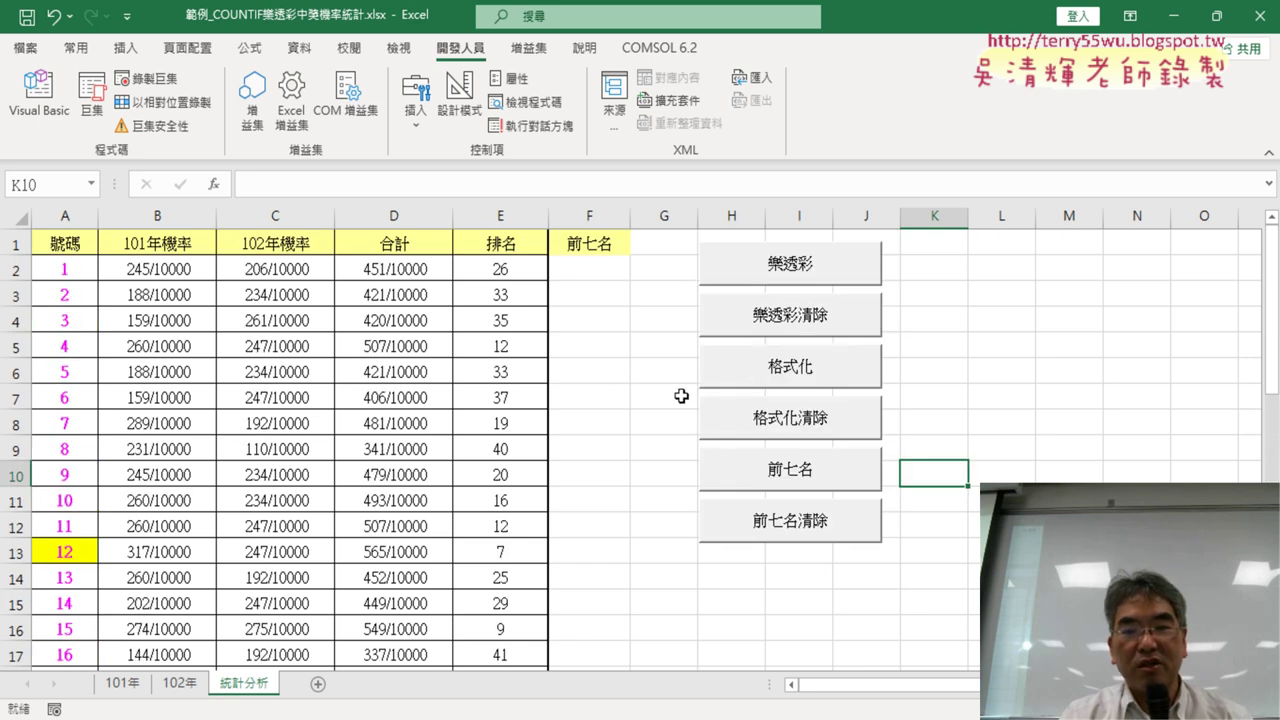
click(814, 428)
click(802, 478)
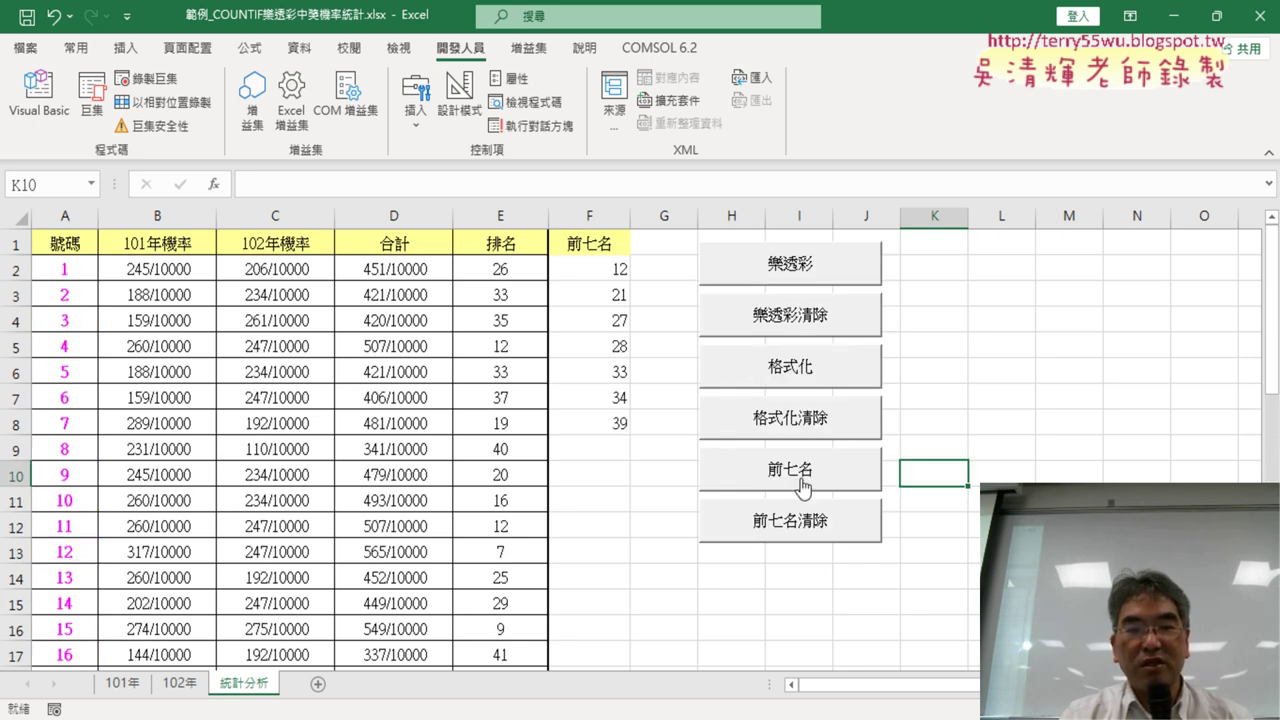
click(806, 522)
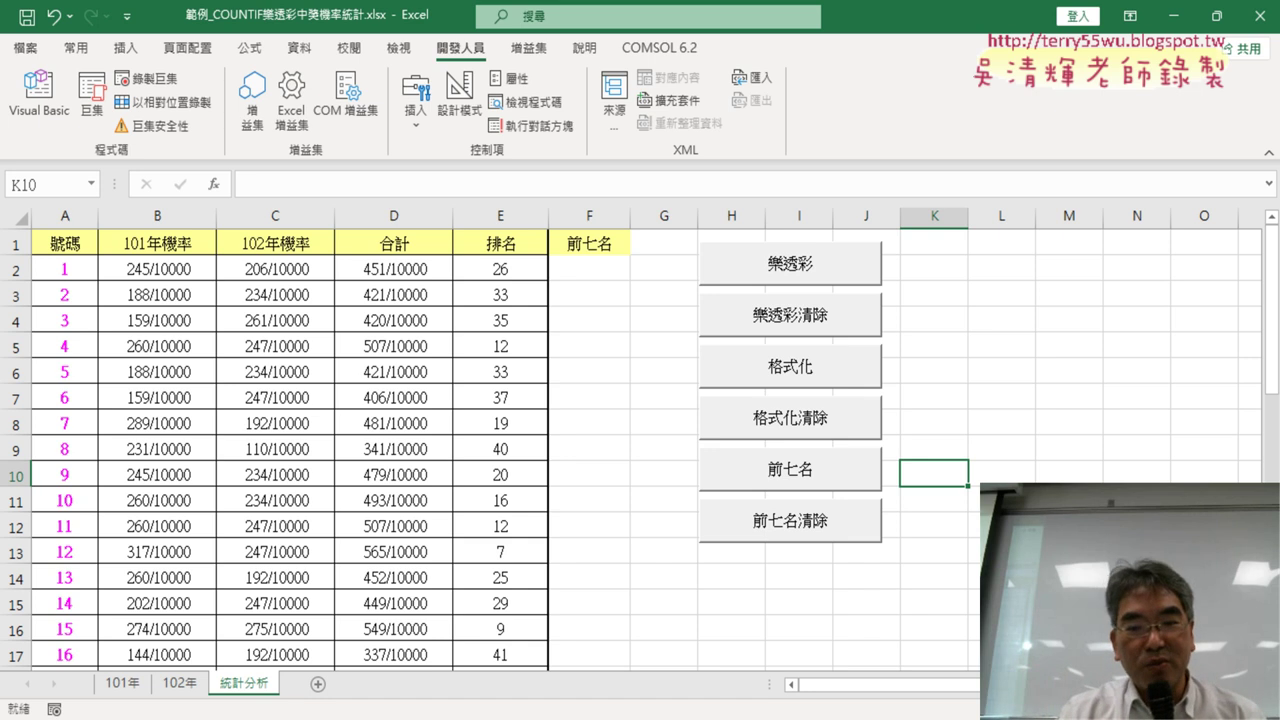
click(521, 665)
Step: Scroll through the 格式化, 清除格式化 and 前七名 code in the 樂透彩程式碼 document
scroll(488, 302, down, 1)
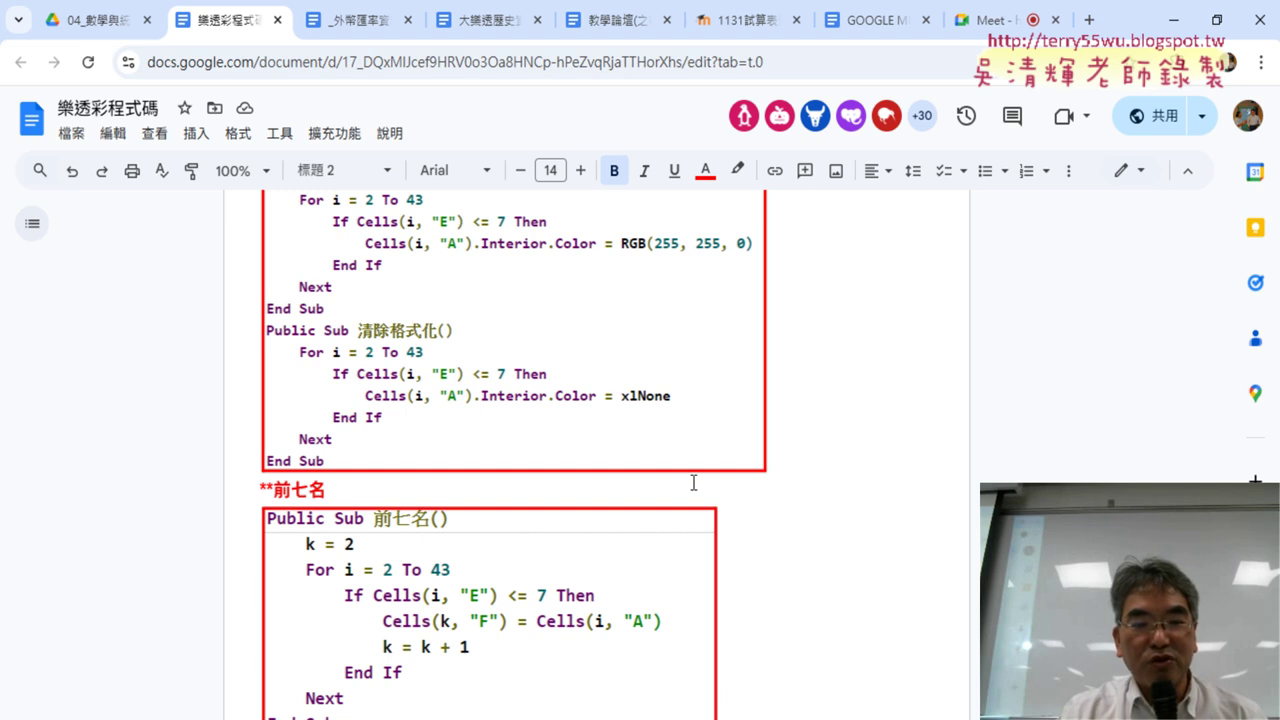
scroll(691, 480, down, 2)
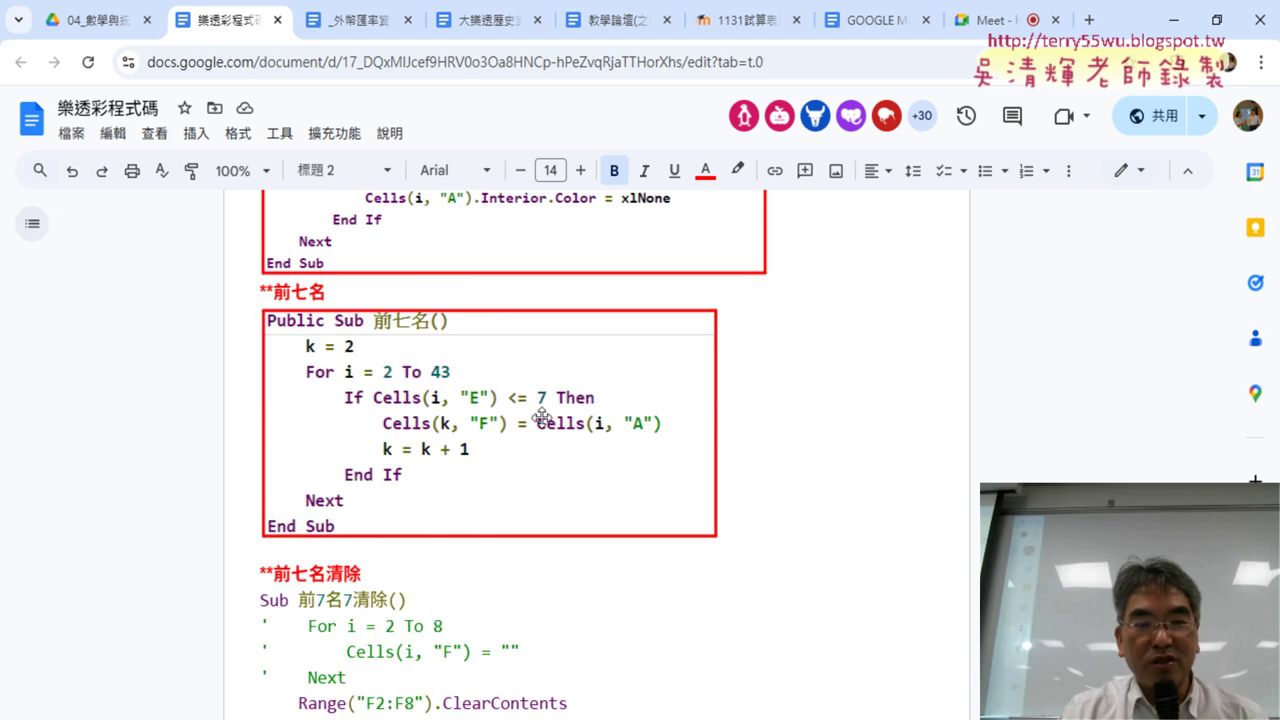
click(746, 432)
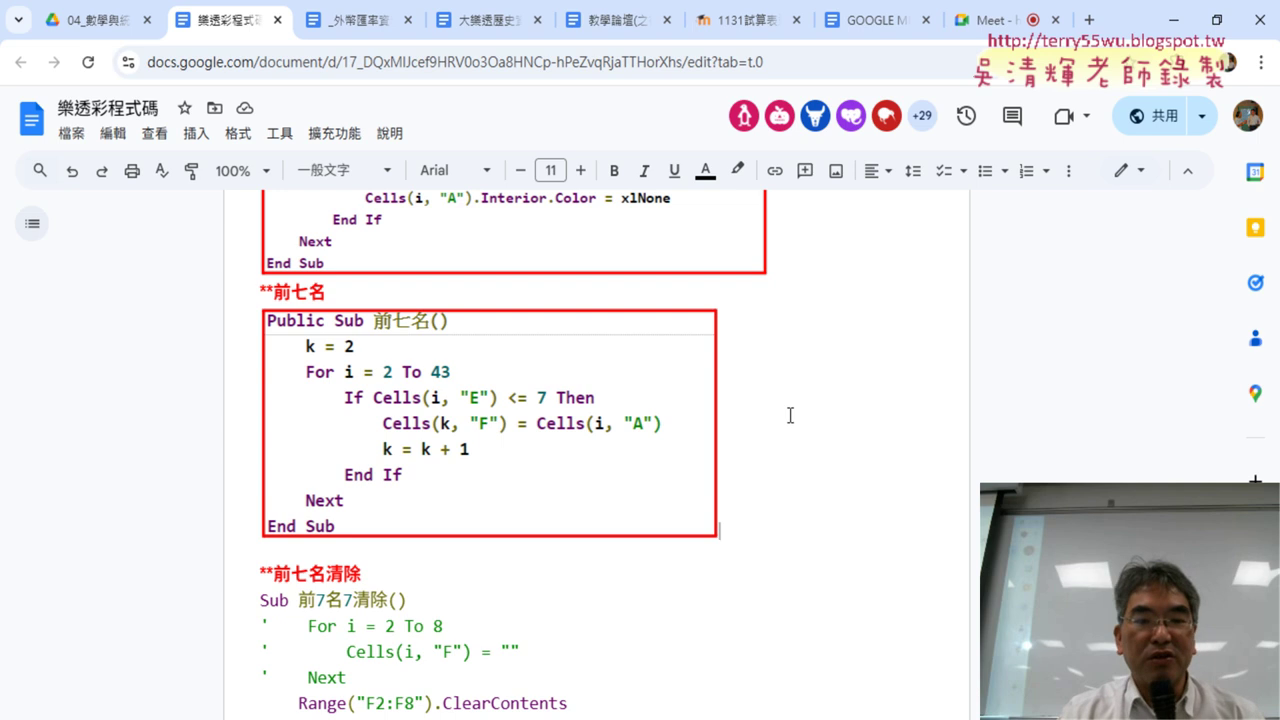
scroll(790, 417, down, 1)
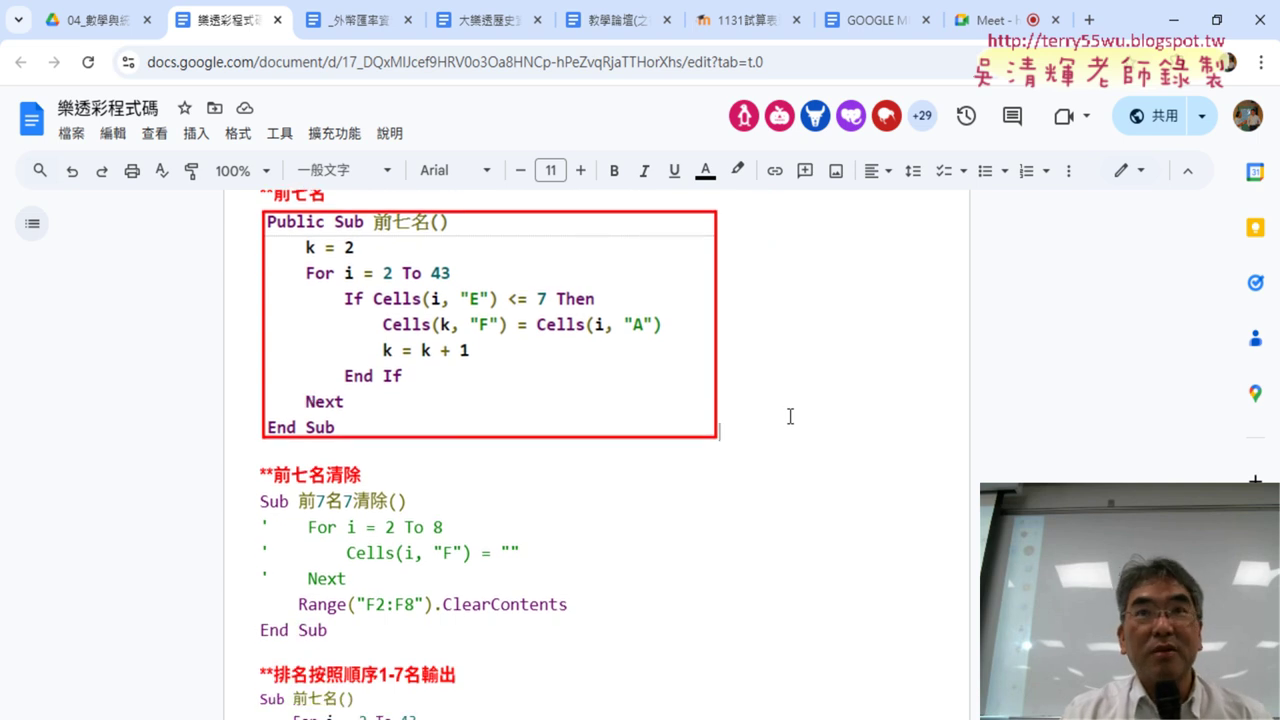
scroll(790, 417, up, 1)
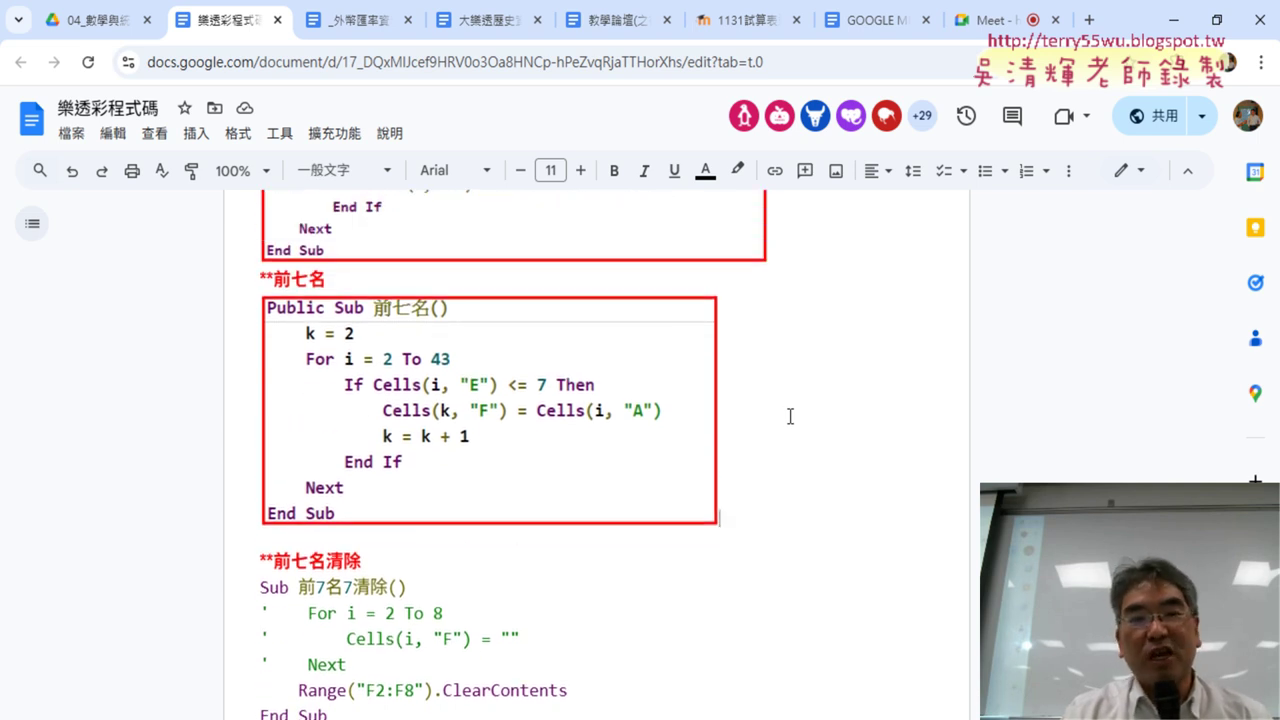
scroll(790, 417, up, 1)
scroll(790, 417, up, 1)
scroll(790, 417, up, 1)
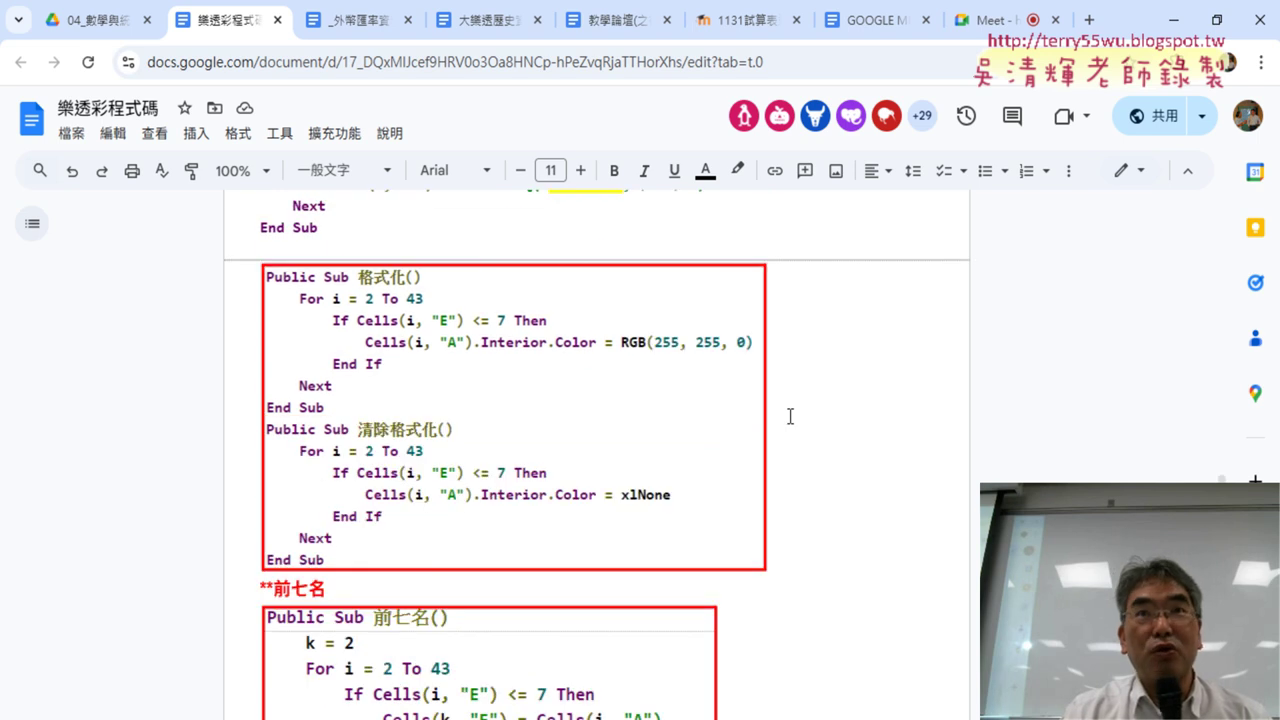